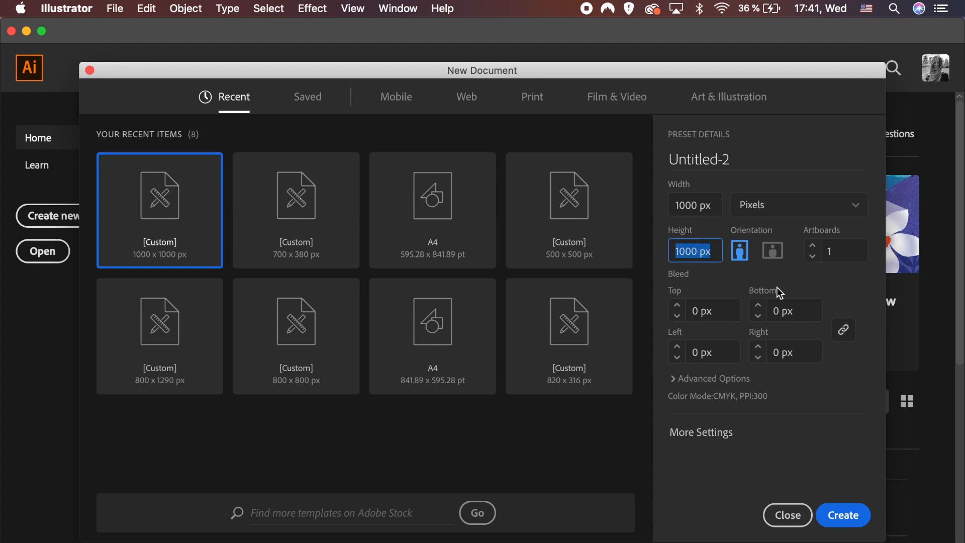
- Create a new document measuring 1000 × 1200 px
key("BackSpace")
type("2")
left_click(843, 513)
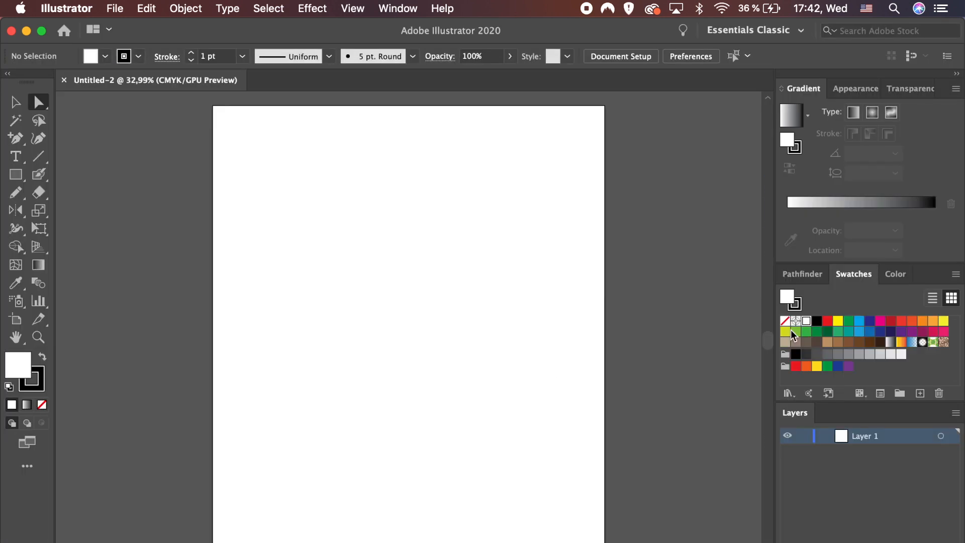
- Delete all the default colour swatches, leaving only None and Registration
left_click(807, 324)
left_click(785, 366, "shift")
left_click(940, 393)
key("Return")
- Load the swatch library from Daydreaming.ai on the Desktop and add its last colour group to the document swatches
left_click(788, 393)
left_click(828, 520)
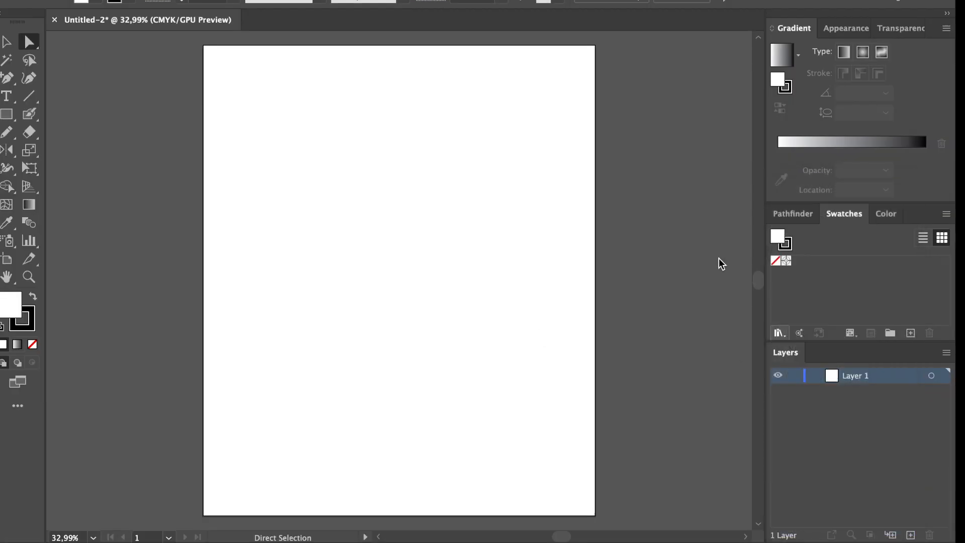
left_click(183, 144)
left_click(291, 131)
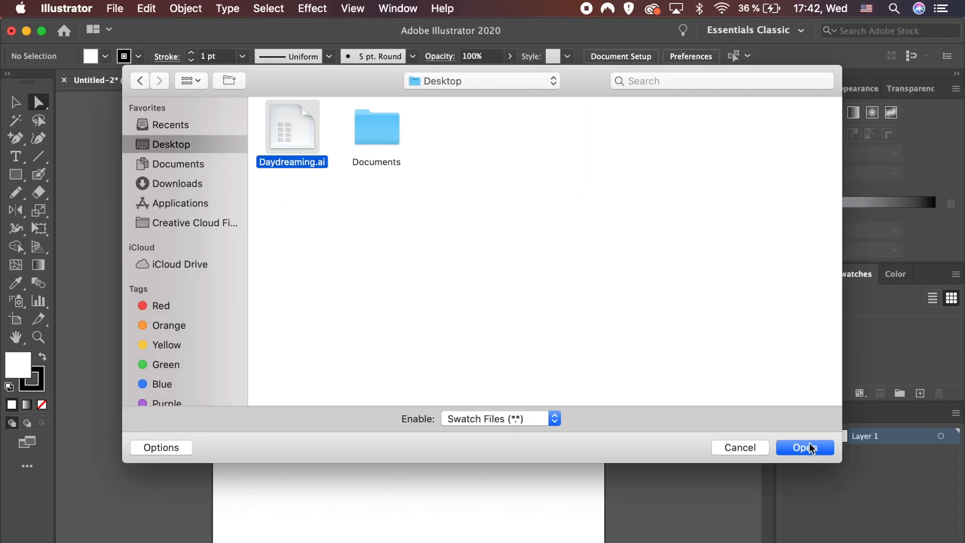
left_click(804, 447)
left_click(402, 357)
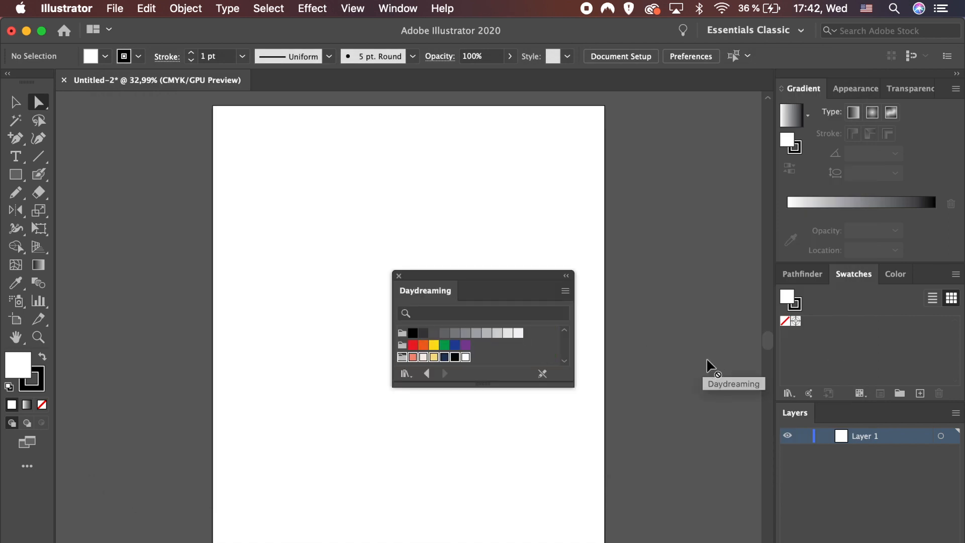
left_click(399, 276)
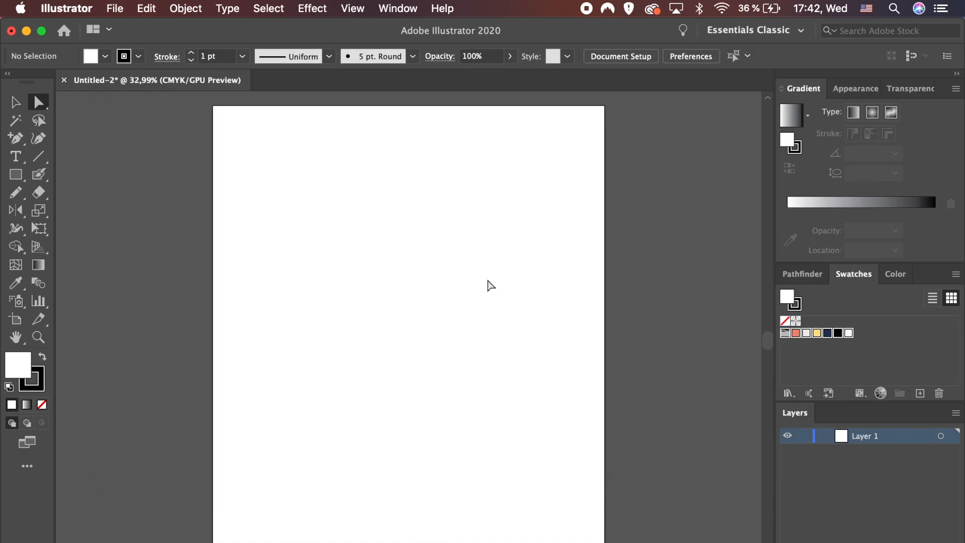
- Cover the whole artboard with a pale pink rectangle without a stroke and lock it as the background
left_click(42, 404)
left_click(854, 274)
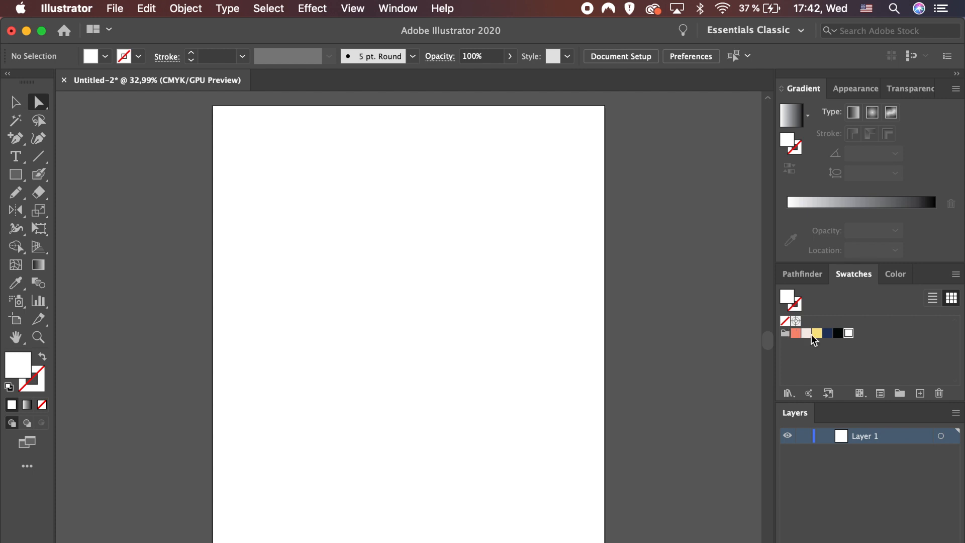
left_click(807, 334)
left_click(19, 177)
left_click_drag(214, 106, 605, 542)
left_click(823, 435)
left_click(804, 451)
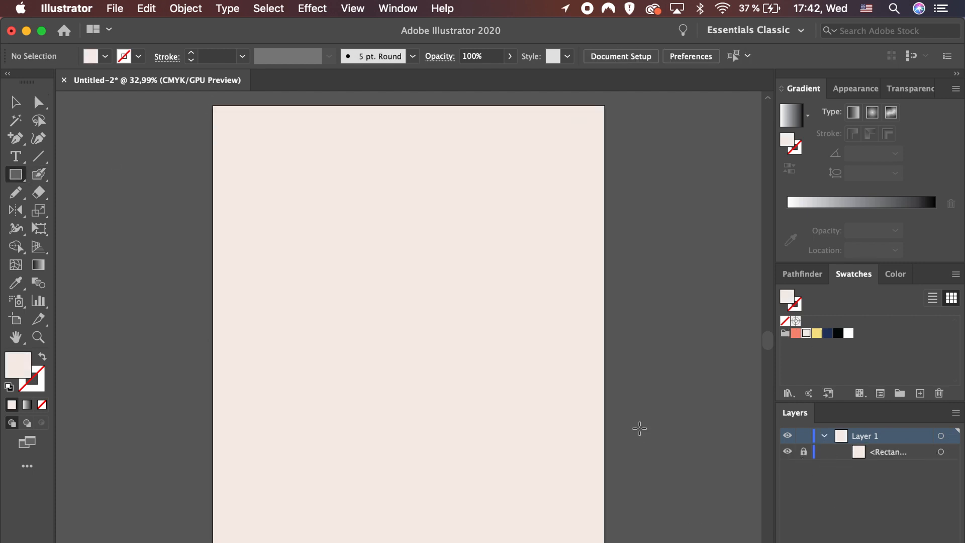
- Create a 300 × 700 px rectangle with a coral 1 pt stroke and no fill
key("v")
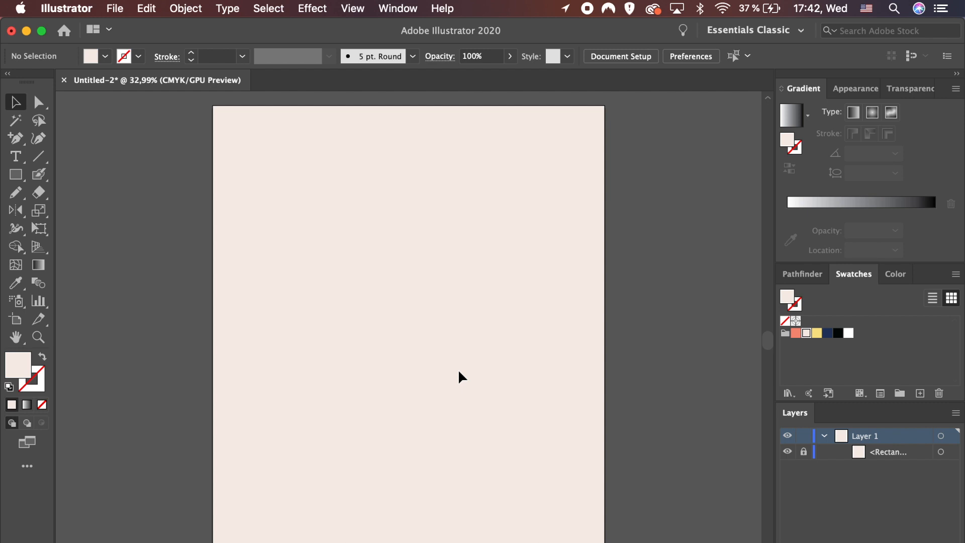
left_click(19, 177)
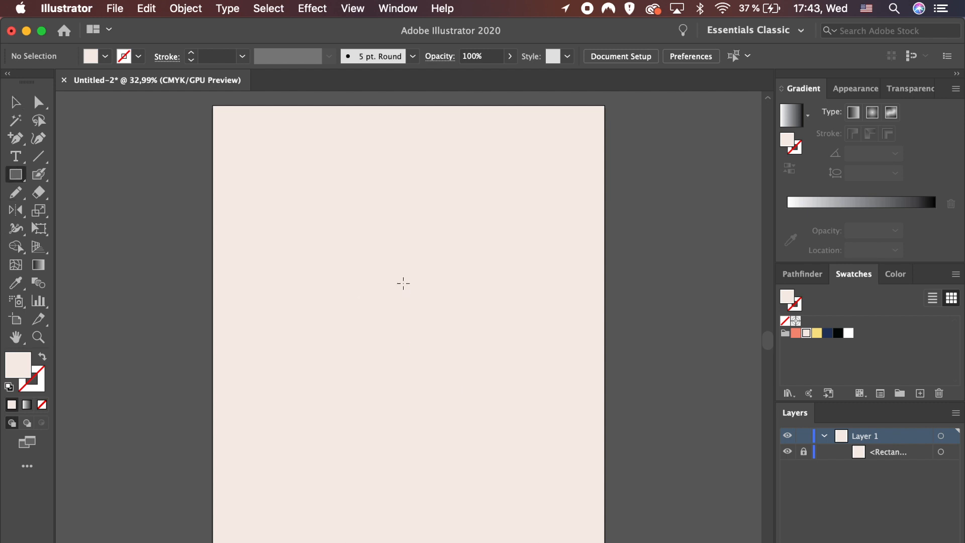
left_click(403, 284)
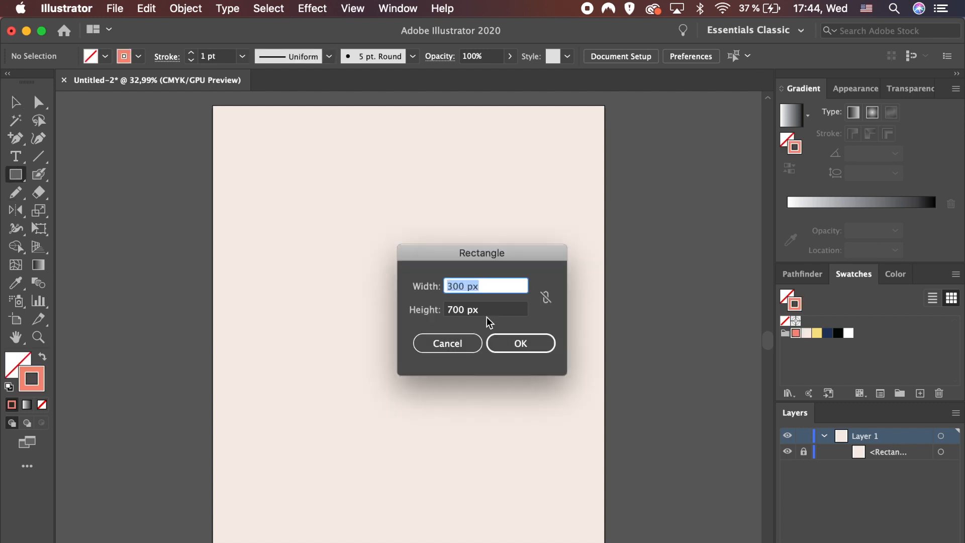
left_click(520, 342)
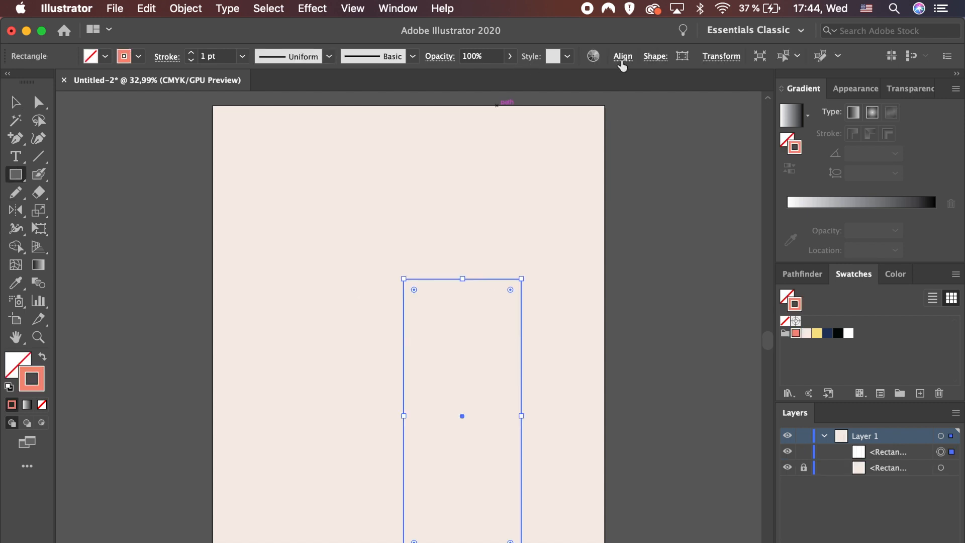
- Centre the rectangle on the artboard and fully round its two upper corners into an arch
left_click(623, 56)
left_click(493, 99)
left_click(592, 99)
key("a")
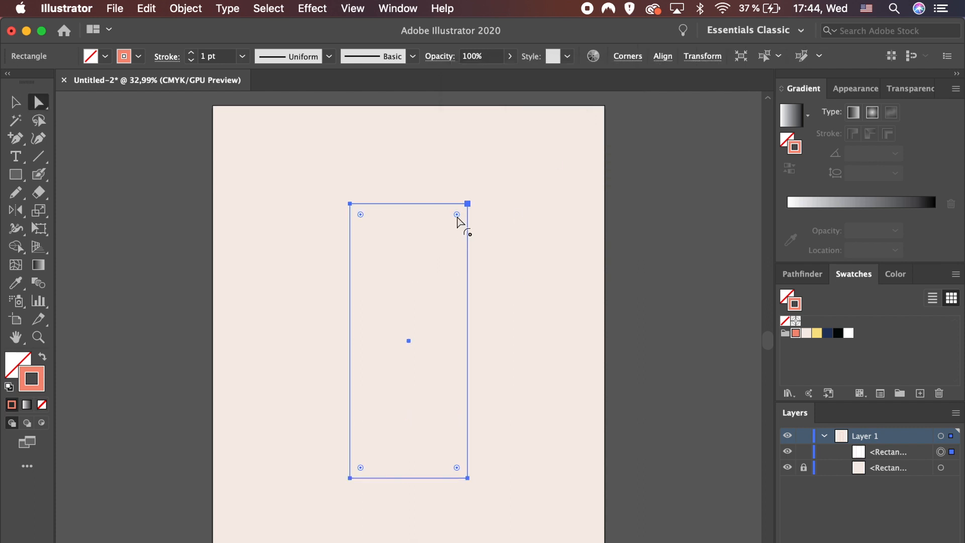
left_click_drag(360, 215, 402, 387)
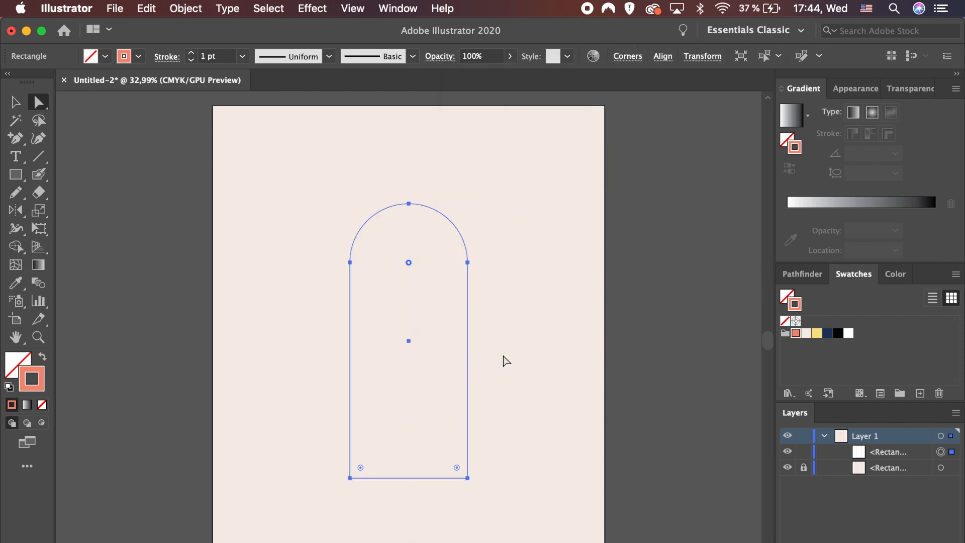
- Draw a vertical line through the middle of the arch and a horizontal line across where the curve begins
left_click(38, 157)
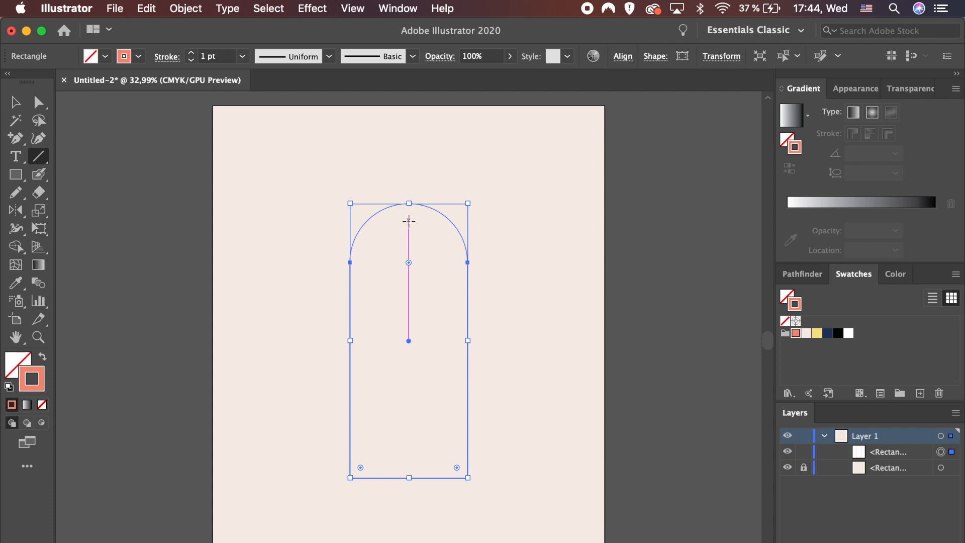
mouse_move(409, 319)
left_mouse_down()
mouse_move(418, 420)
mouse_move(409, 505)
left_mouse_up()
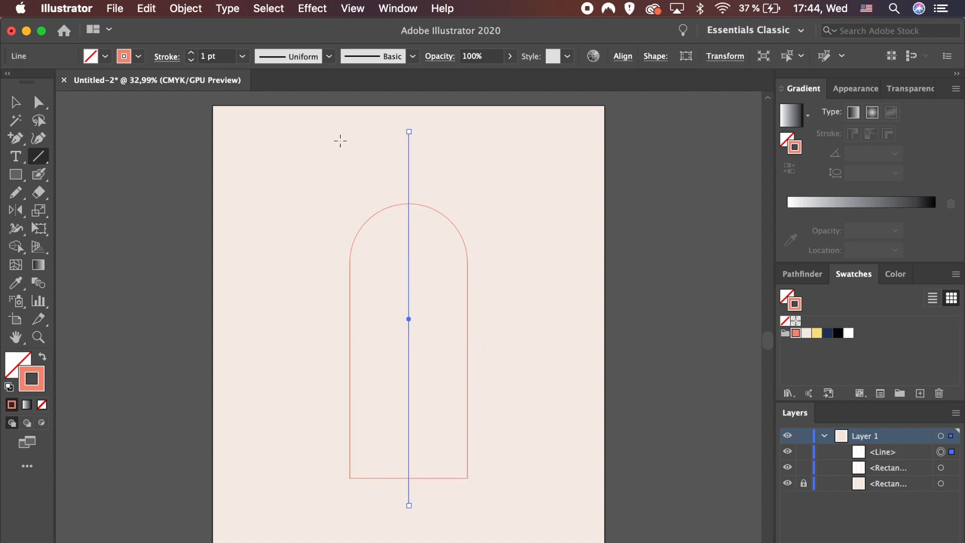
left_click_drag(408, 260, 518, 261)
- Expand the arch and both divider lines into outlined shapes
key("v")
left_click_drag(494, 391, 273, 110)
left_click(186, 8)
left_click(224, 176)
left_click(532, 409)
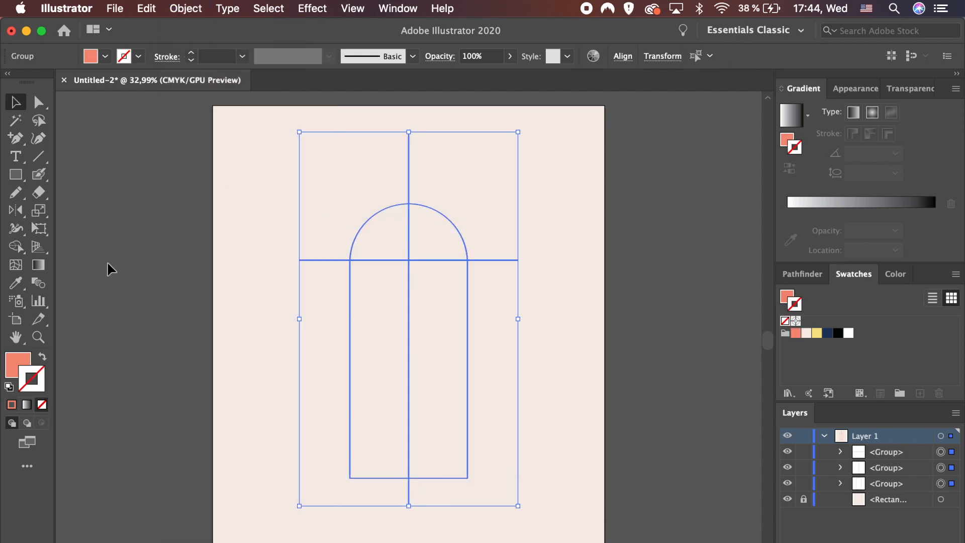
- Remove the ends of the divider lines that stick out beyond the arch on all sides
key("shift+m")
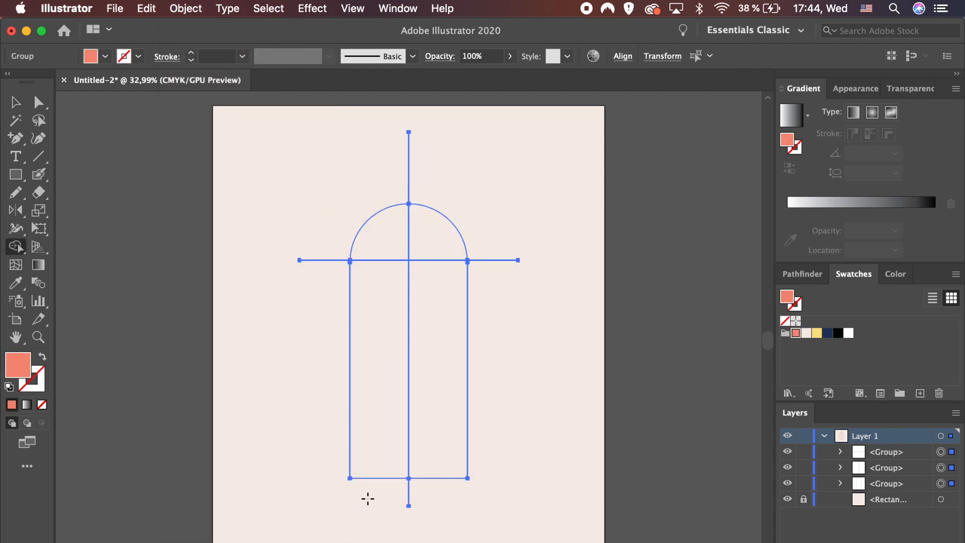
key("a")
left_click(321, 261)
key("Delete")
left_click(393, 131)
left_click_drag(435, 164, 465, 186)
key("Delete")
left_click_drag(555, 309, 568, 315)
key("Delete")
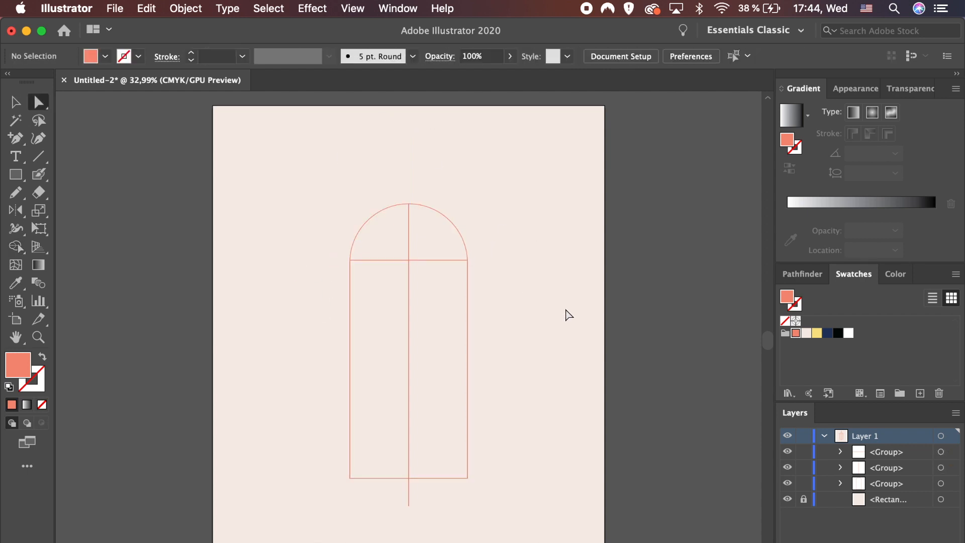
left_click_drag(401, 498, 451, 526)
key("Delete")
- Group the arch and the divider lines into a single window object
key("v")
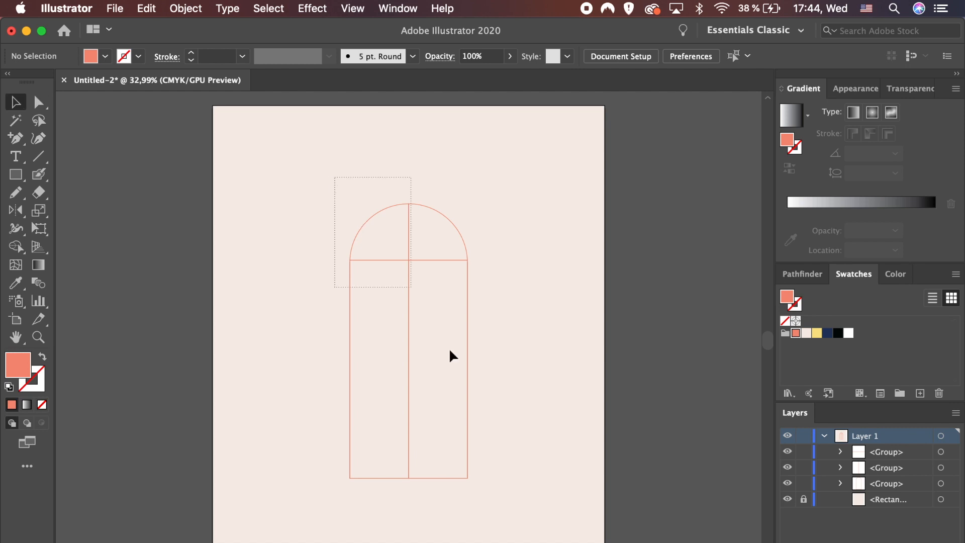
left_click_drag(360, 220, 509, 445)
key("super+g")
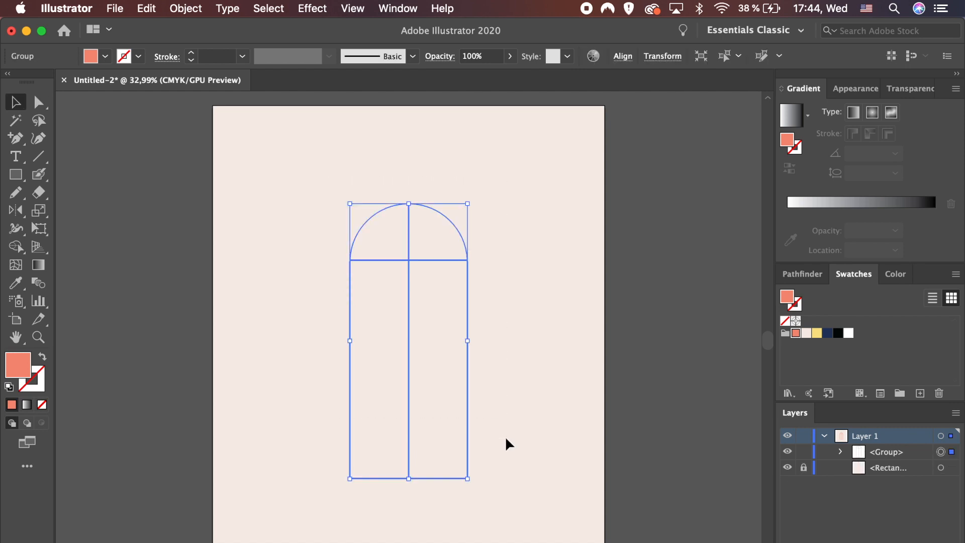
left_click(518, 382)
- Draw a coral circle as a sun in the upper part of the window's left pane
left_click(23, 175)
left_click_drag(28, 177, 79, 211)
left_click_drag(373, 293, 381, 305)
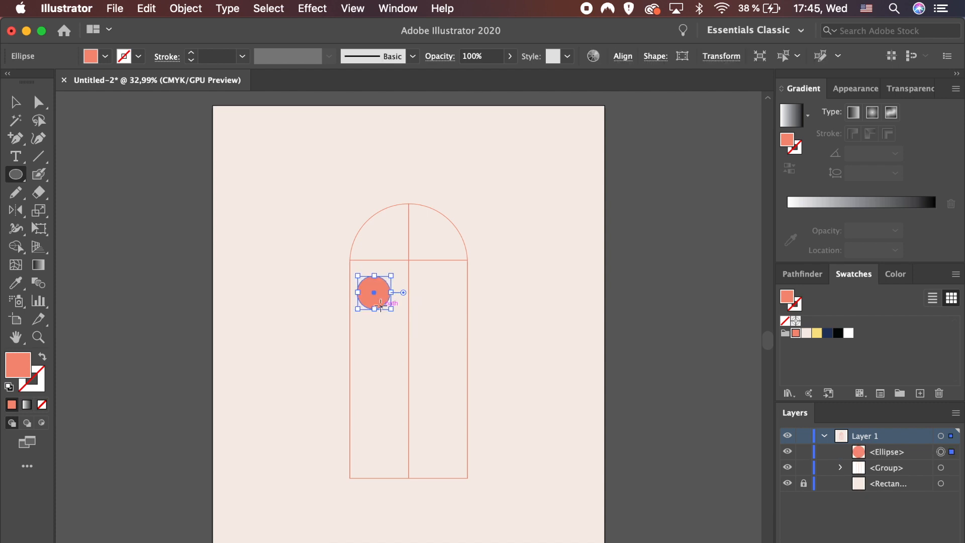
key("v")
left_click(482, 302)
- Draw a flat-bottomed cloud with the Pencil tool over the sun's lower part, crossing the left frame, and fill it white
key("super+equal")
key("super+equal")
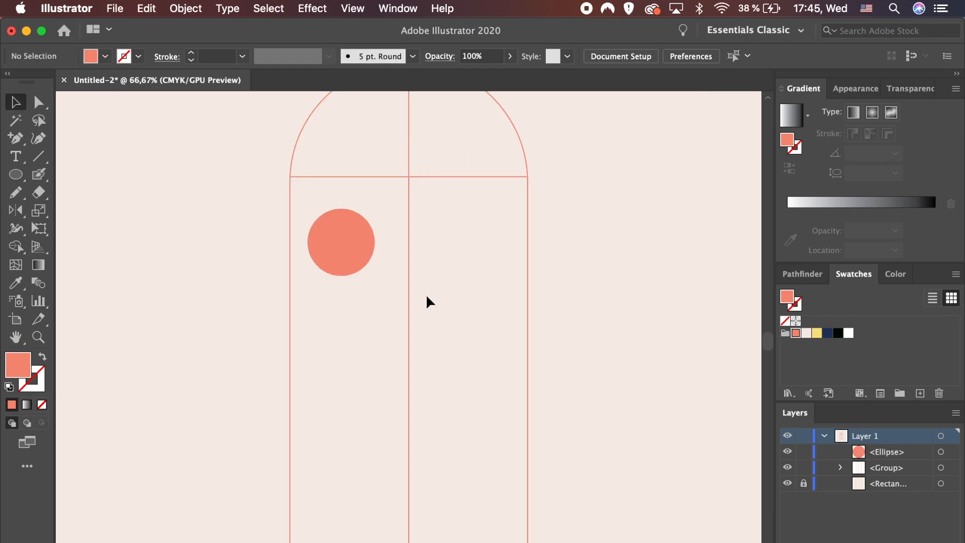
key("n")
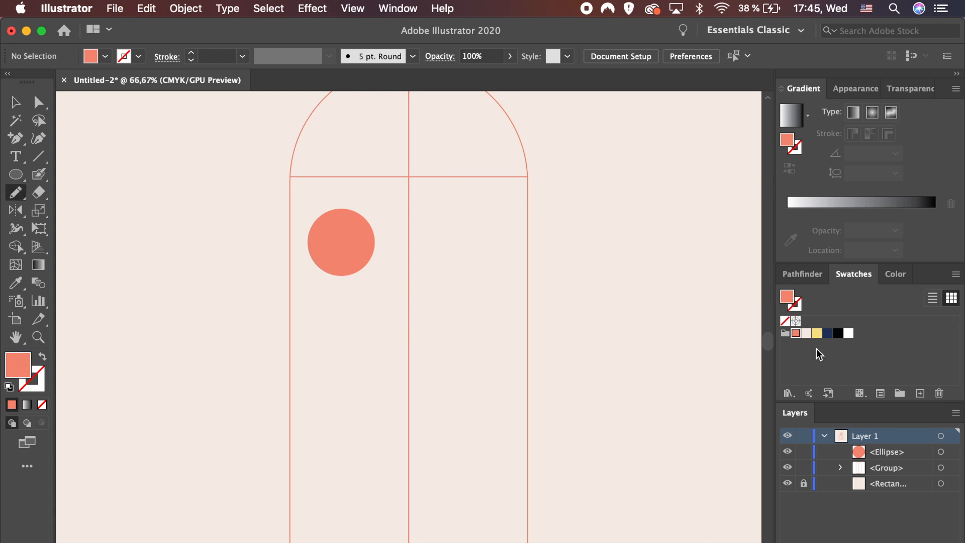
left_click(849, 333)
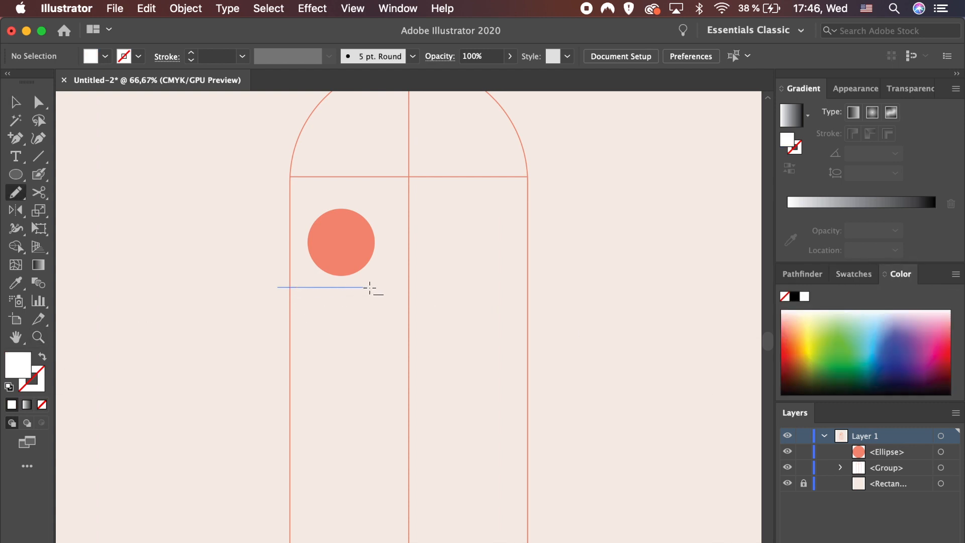
left_click_drag(392, 287, 393, 287)
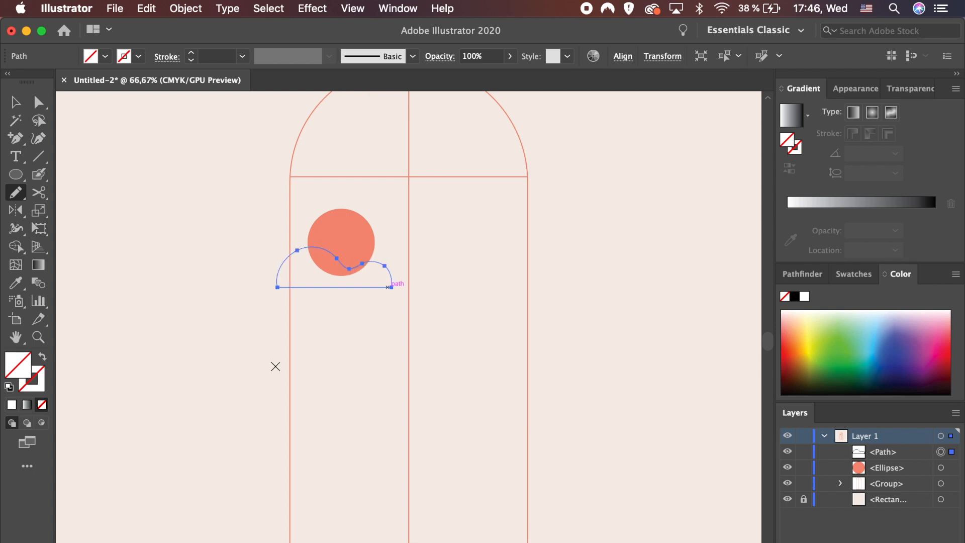
key("v")
key("comma")
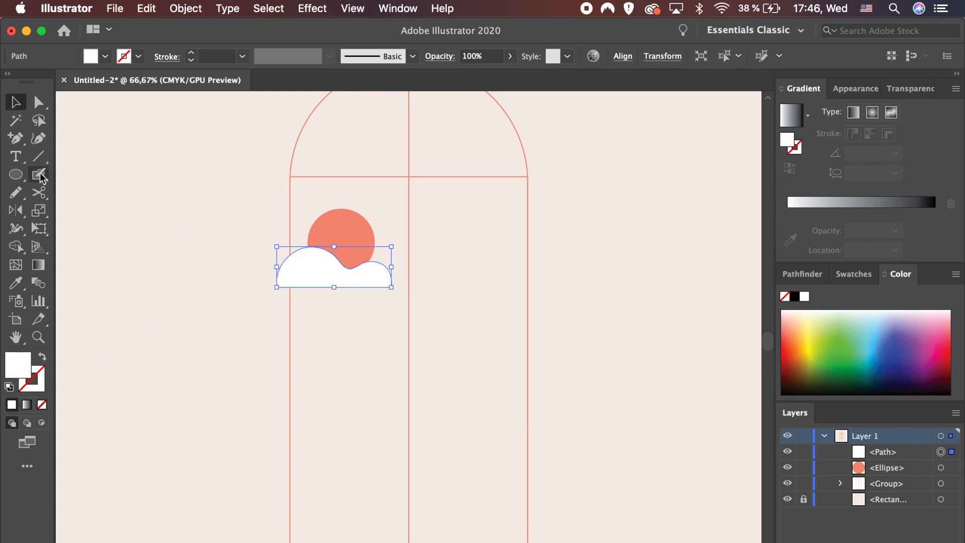
- Draw a second flat-bottomed cloud in the right pane, crossing the right frame, and fill it with the first cloud's white
left_click(16, 193)
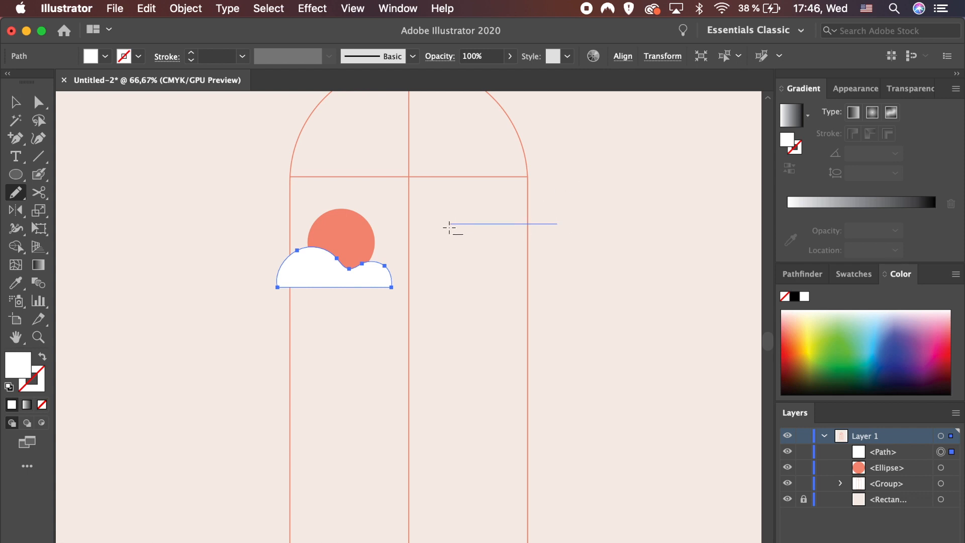
left_click_drag(428, 229, 429, 230)
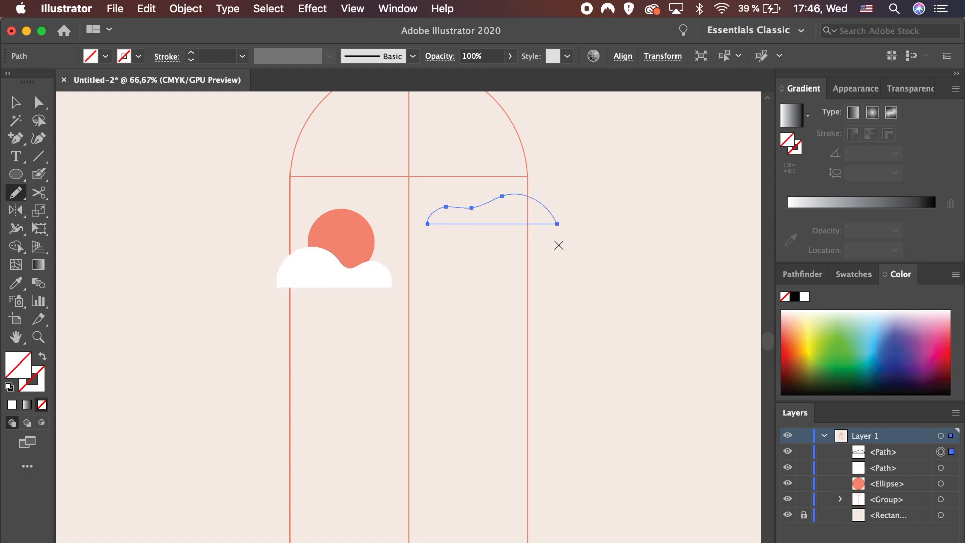
key("i")
left_click(371, 267)
- Cut both clouds along the window frame with the Shape Builder and delete the parts outside the window
key("v")
left_click(528, 287, "shift")
left_click(372, 272, "shift")
left_click(16, 247)
left_click_drag(269, 257, 280, 287)
left_click_drag(544, 209, 543, 247)
key("a")
left_click(545, 249)
left_click(546, 208)
key("Delete")
key("Delete")
left_click_drag(273, 260, 289, 287)
key("Delete")
- Move the window group to the front of the layer order and group the two clouds with the sun
left_click_drag(885, 499, 885, 447)
left_click(494, 219)
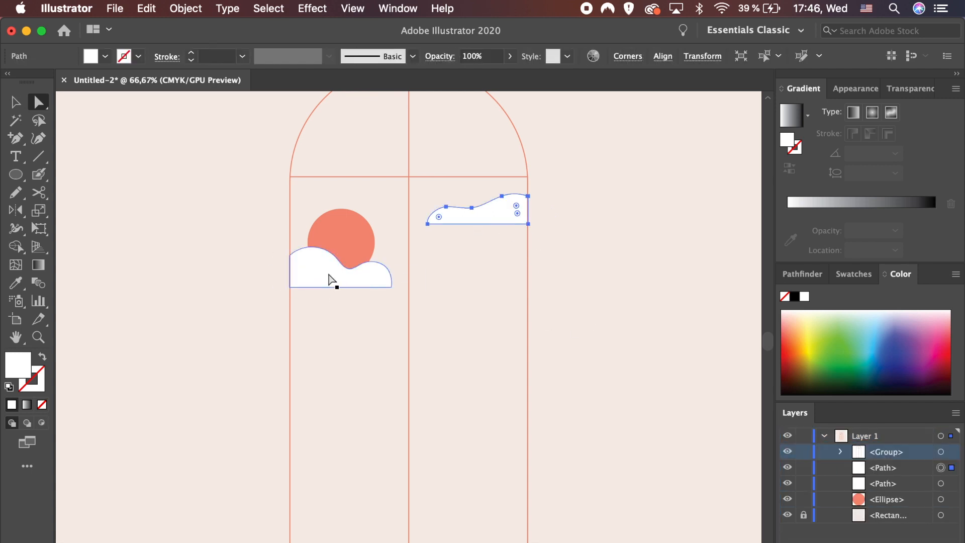
left_click(328, 275, "shift")
left_click(346, 236, "shift")
key("super+g")
left_click(610, 336)
- Draw a small rectangle to the left of the window, level with its base, with a coral stroke and no fill
key("super+minus")
key("super+minus")
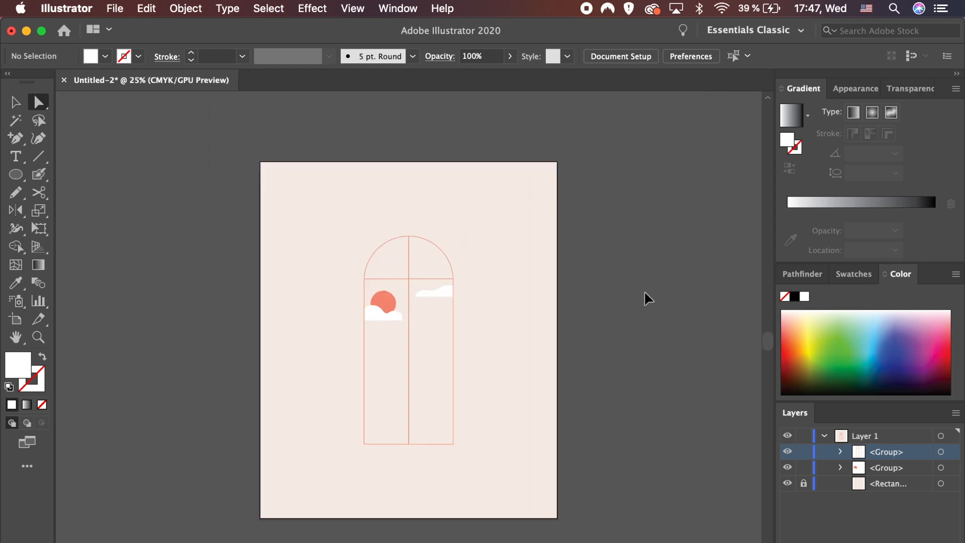
key("super+plus")
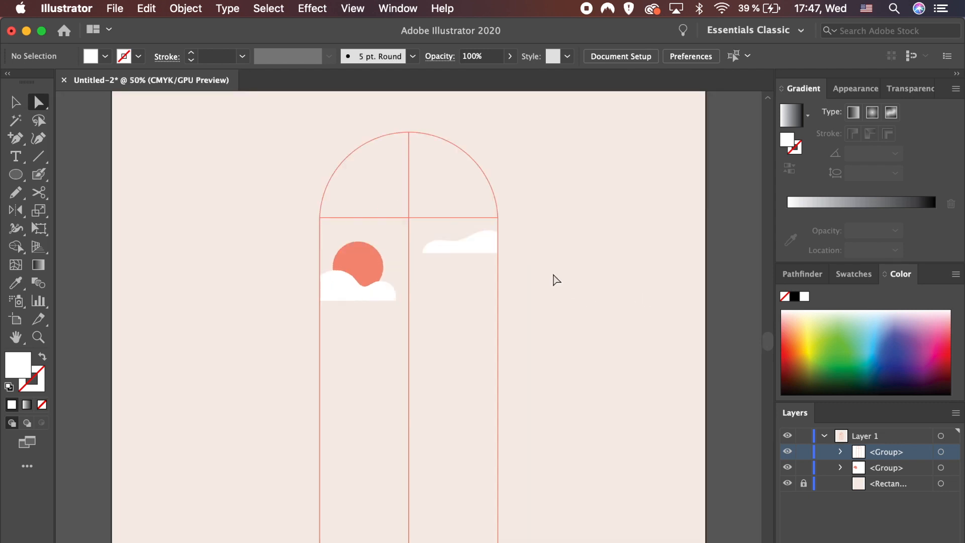
scroll(556, 290, "down", 3)
scroll(544, 346, "left", 3)
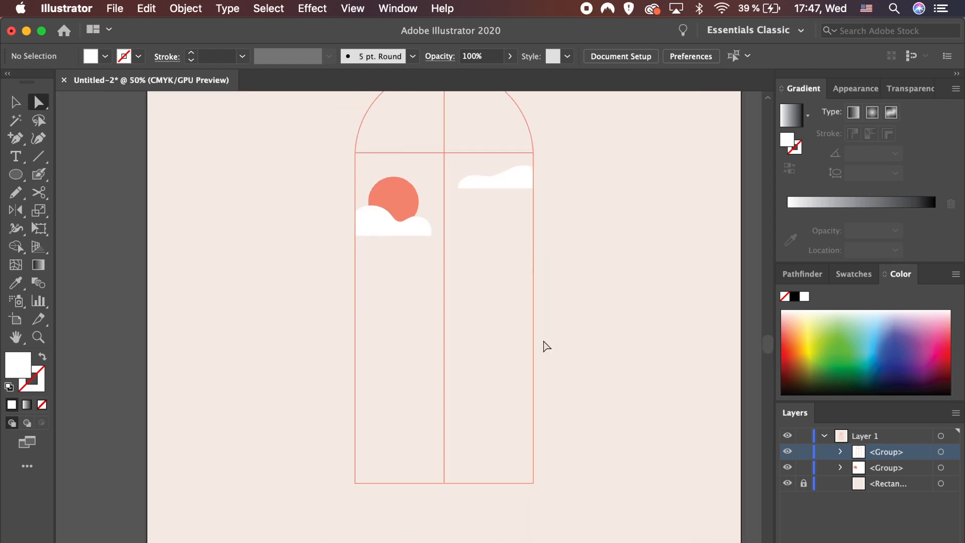
left_click_drag(23, 177, 76, 173)
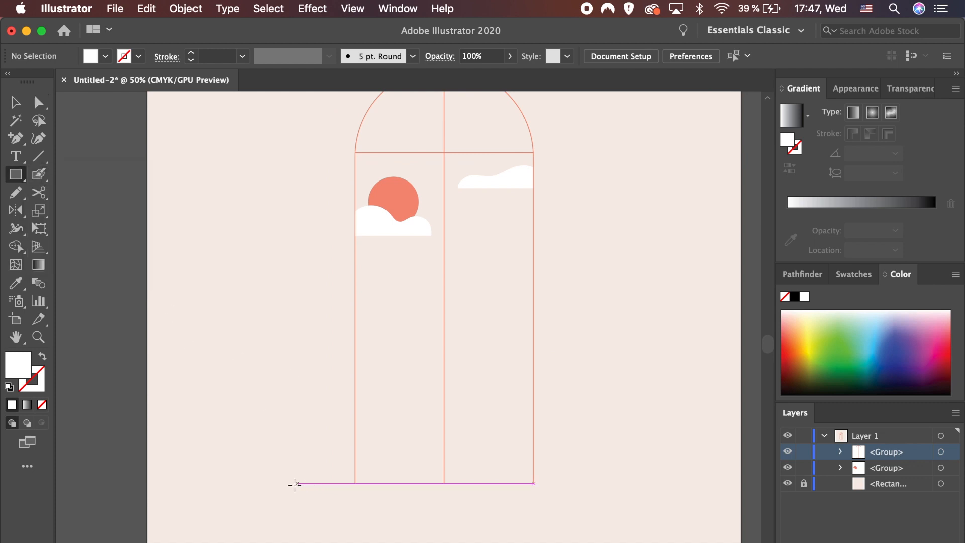
left_click_drag(256, 484, 185, 440)
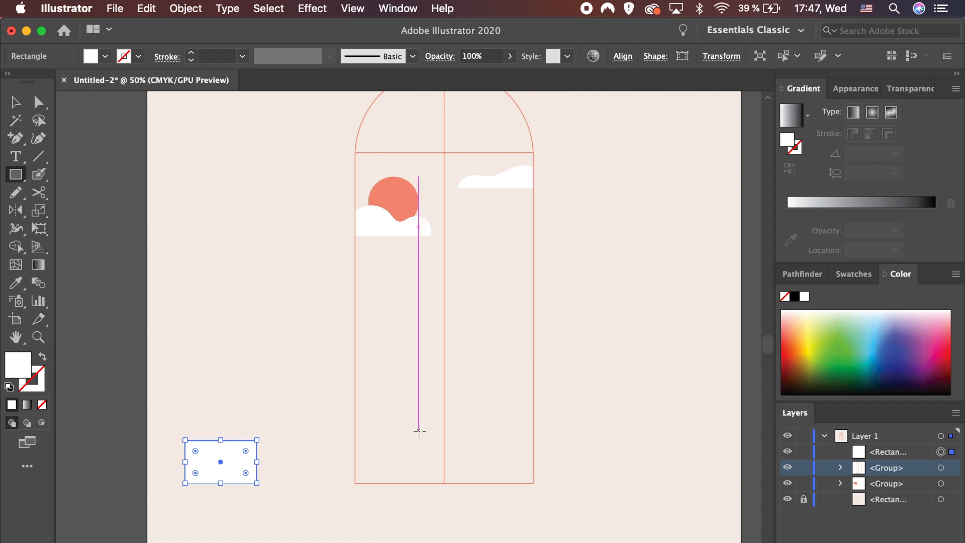
left_click(837, 277)
left_click(796, 333)
left_click(43, 356)
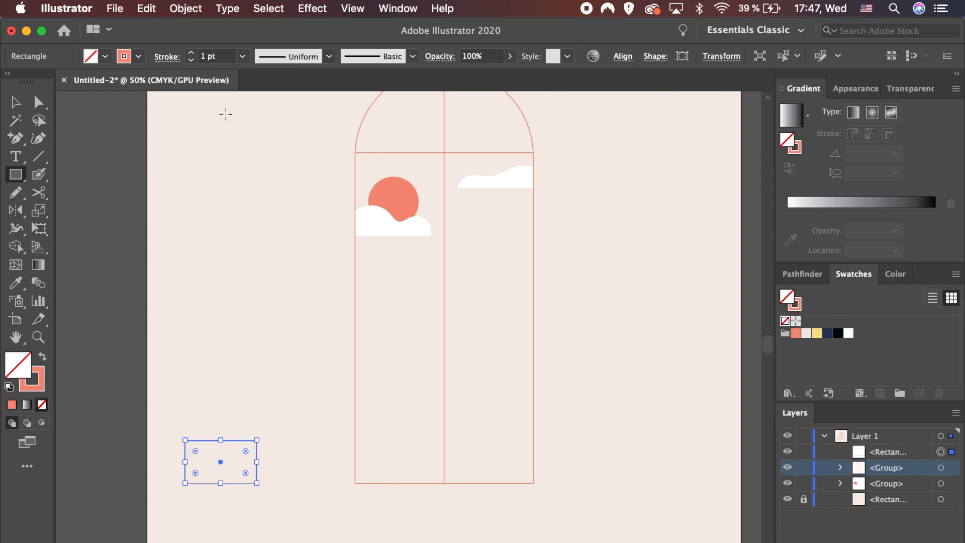
- Duplicate the small rectangle upward and resize the copy into a shorter, slightly wider handle overlapping the radio body's upper part
key("v")
left_click_drag(232, 441, 263, 434)
left_click_drag(221, 412, 220, 427)
key("super+equal")
key("super+equal")
key("super+equal")
key("super+equal")
left_click_drag(578, 342, 565, 340)
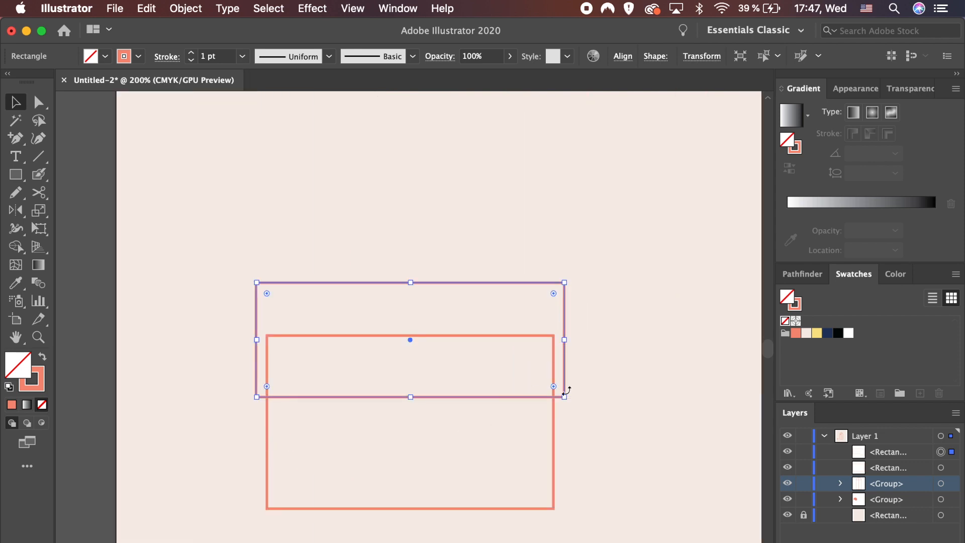
- Expand the strokes of the radio body and handle rectangles into filled outlines
left_click(554, 383, "shift")
left_click(185, 9)
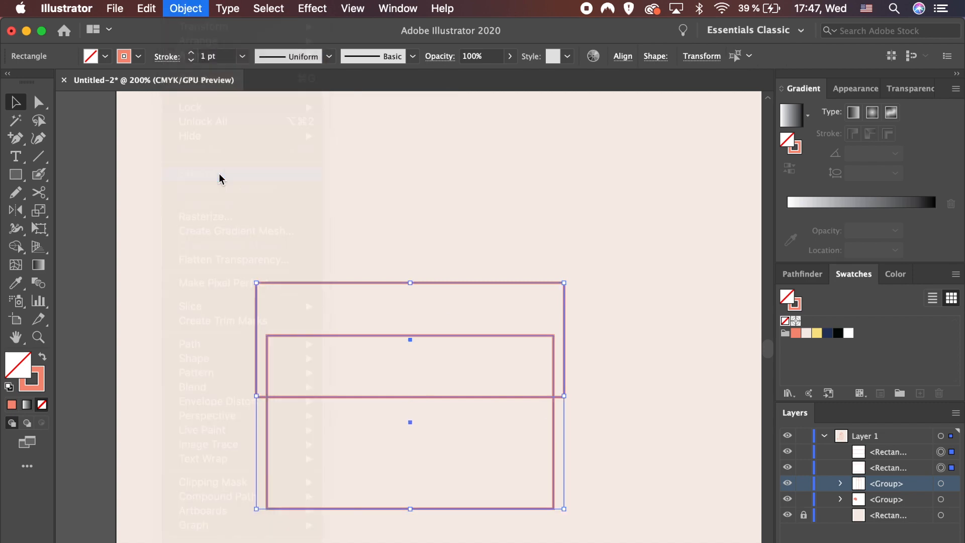
left_click(220, 174)
left_click(524, 402)
- Cut the handle outline along the radio body with the Shape Builder and delete the parts inside the body
left_click(15, 246)
left_click_drag(349, 366, 350, 454)
key("a")
left_click(610, 416)
left_click(483, 428)
key("Delete")
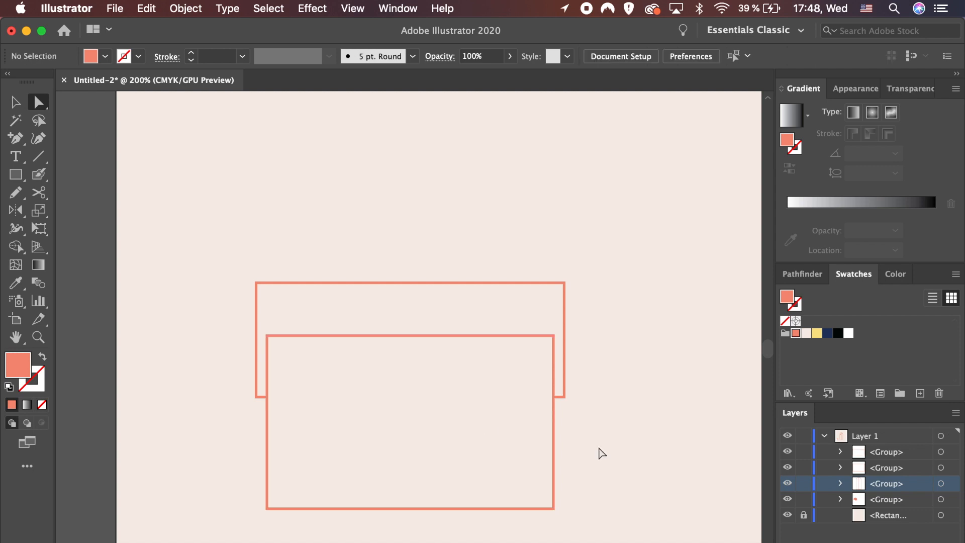
- Draw a narrow horizontal rectangle in the radio body's upper-left area with a coral stroke and no fill
left_click(16, 174)
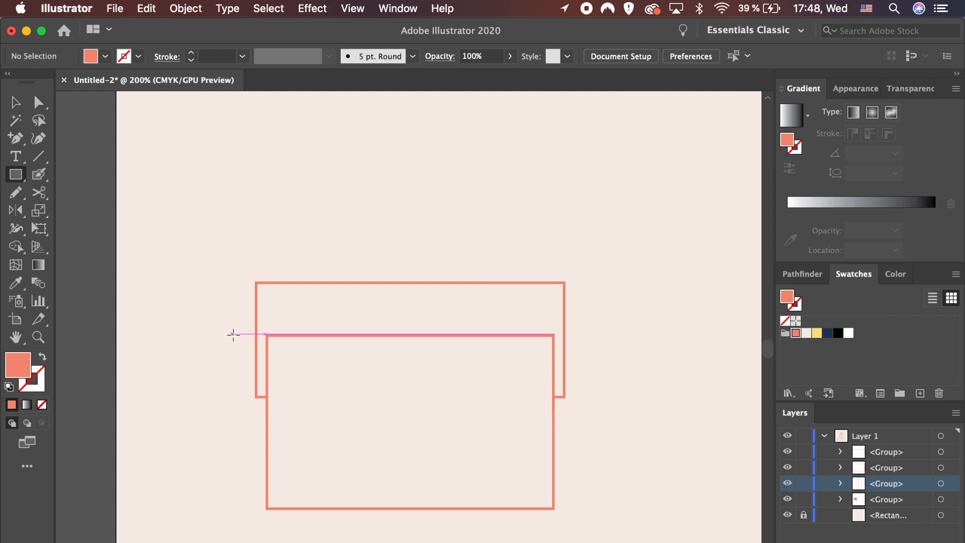
left_click_drag(283, 352, 423, 372)
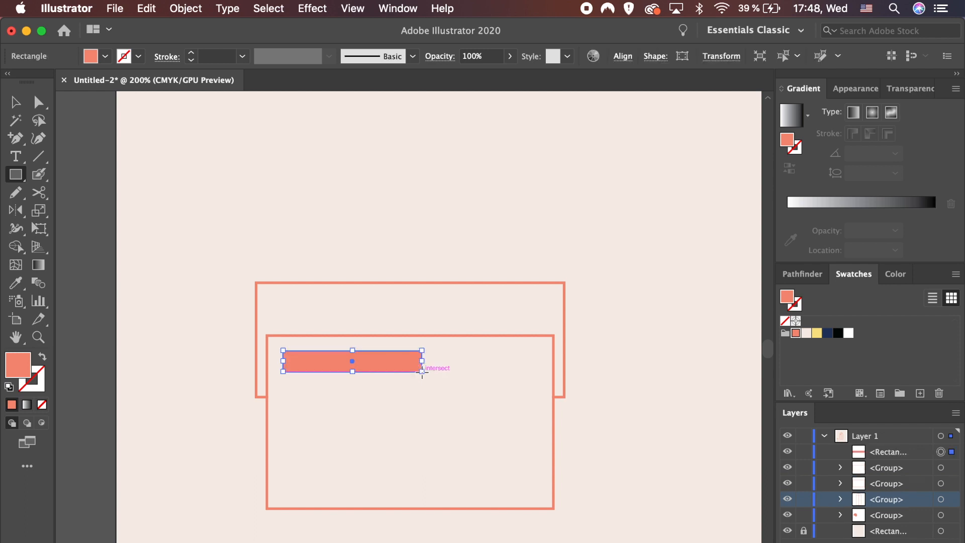
left_click(43, 359)
- Draw a small circle below the narrow bar, align their left edges, and copy the circle straight down
left_click_drag(305, 407, 324, 424)
key("v")
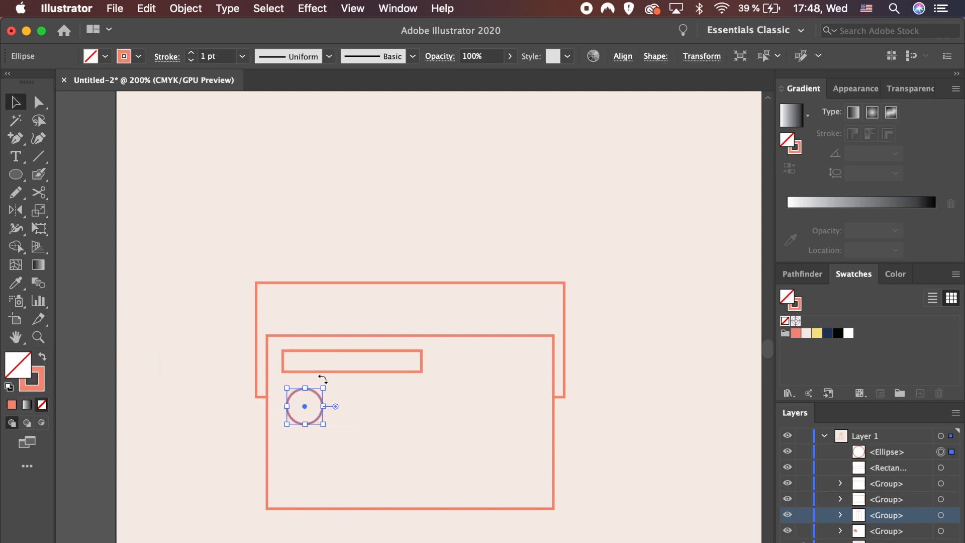
left_click(320, 372, "shift")
left_click(623, 56)
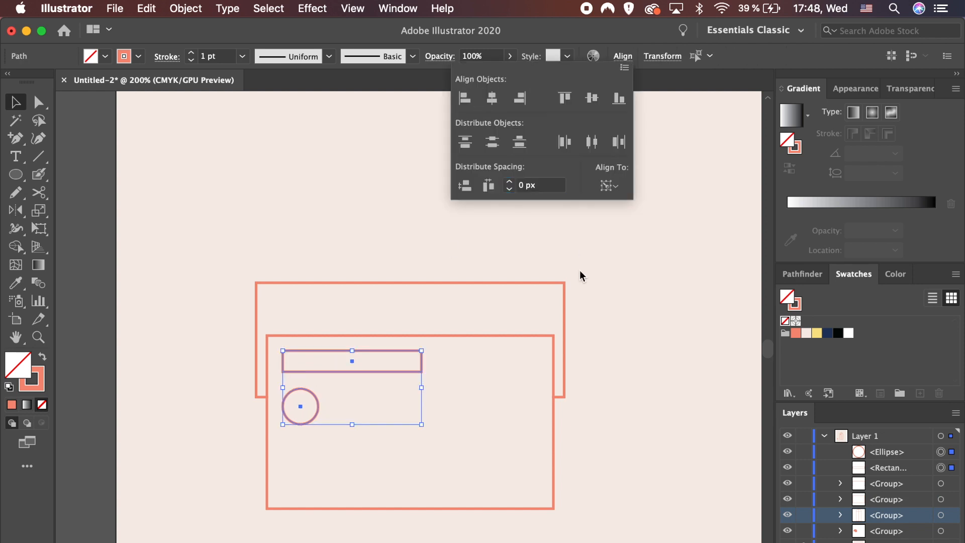
left_click(355, 431)
left_click_drag(316, 414, 317, 485)
left_click(201, 304)
- Draw a small rectangle to the right of the two knobs and a large speaker circle beside it
left_click_drag(16, 175, 76, 173)
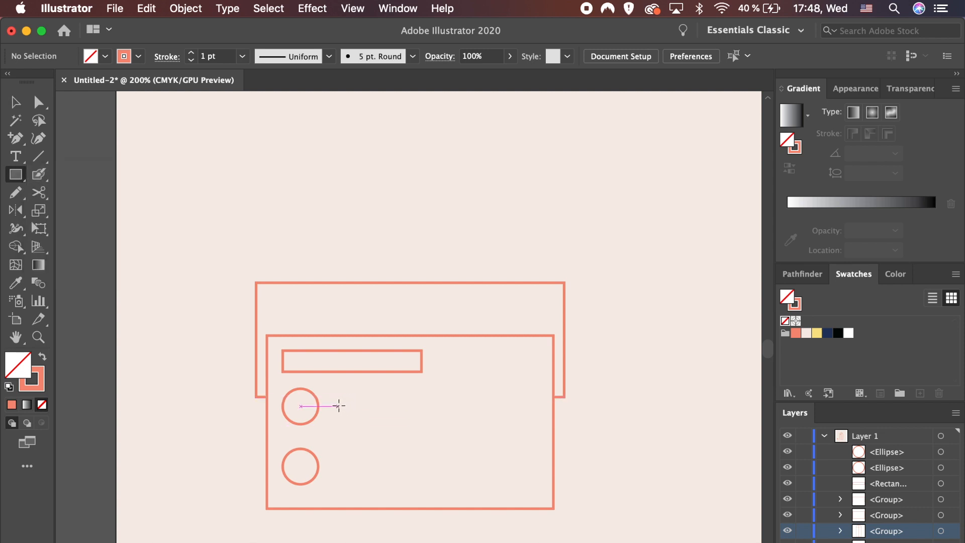
left_click_drag(337, 406, 423, 458)
key("v")
left_click(475, 463)
left_click_drag(28, 173, 101, 211)
left_click_drag(495, 422, 565, 484)
key("v")
- Temporarily group the narrow bar with the lower knob, copy the group's height value, and ungroup them
left_click(298, 371)
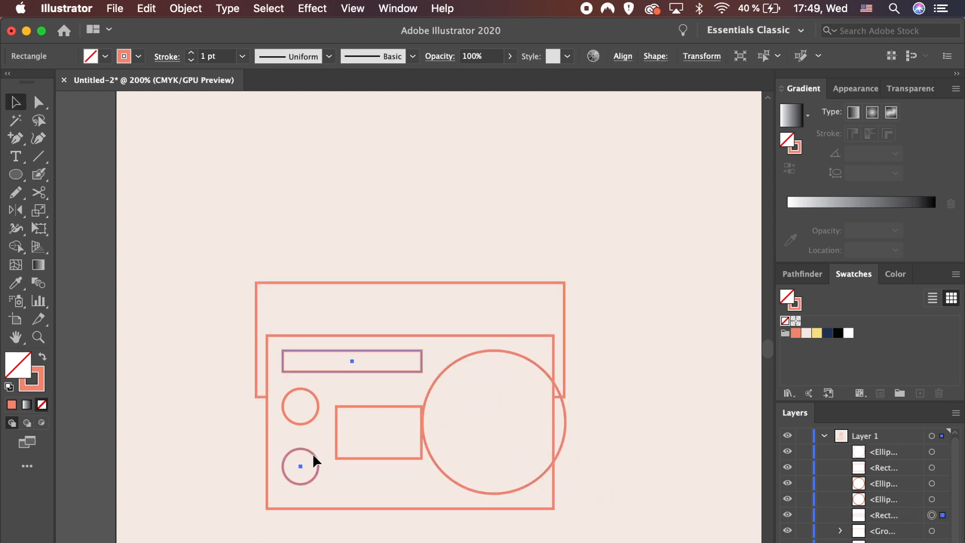
left_click(312, 453, "shift")
key("super+g")
left_click(666, 60)
left_click(622, 104)
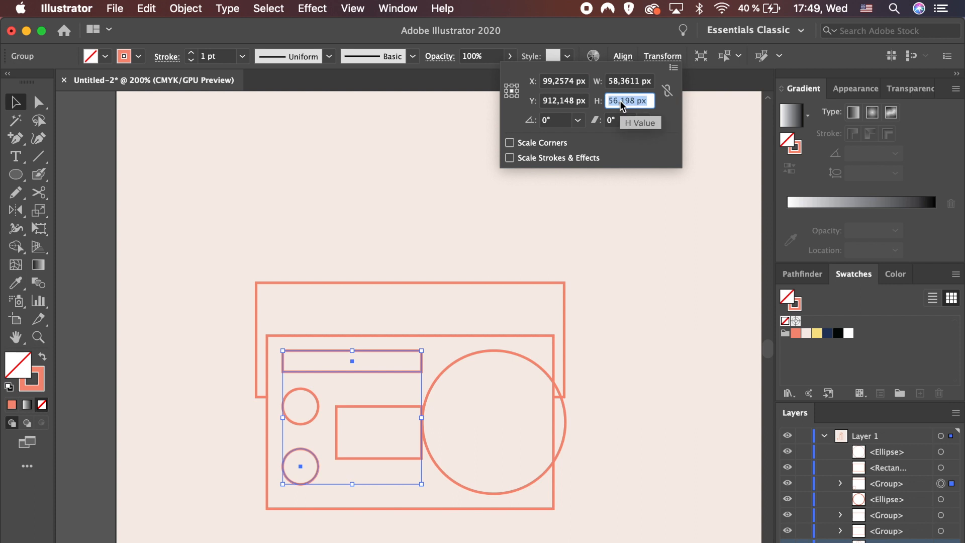
left_click(368, 362)
key("shift+super+g")
- Scale the large speaker circle proportionally to a height of 56,198 px and nudge it left inside the radio body
left_click(476, 352)
left_click(702, 56)
left_click(672, 100)
left_click(707, 91)
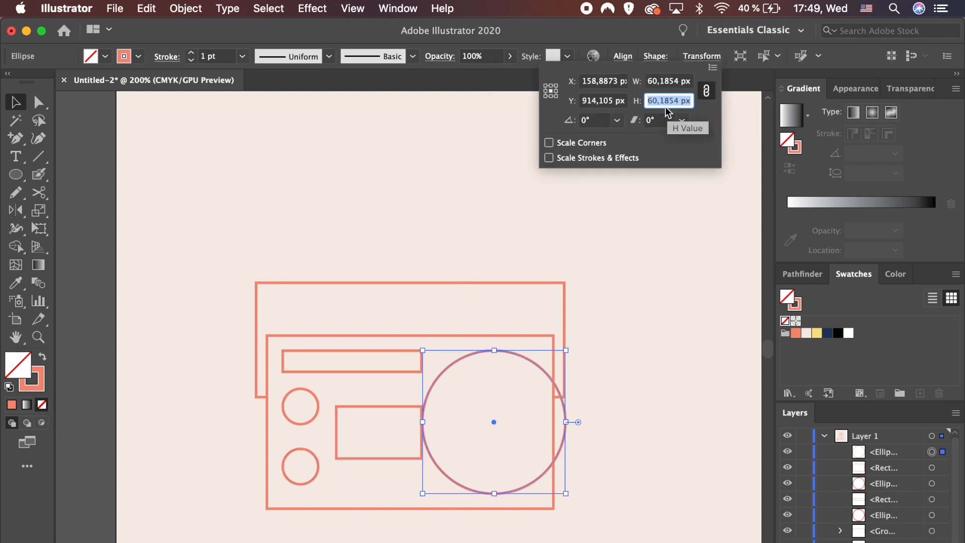
type("56,198 px")
key("Return")
key("shift+Left")
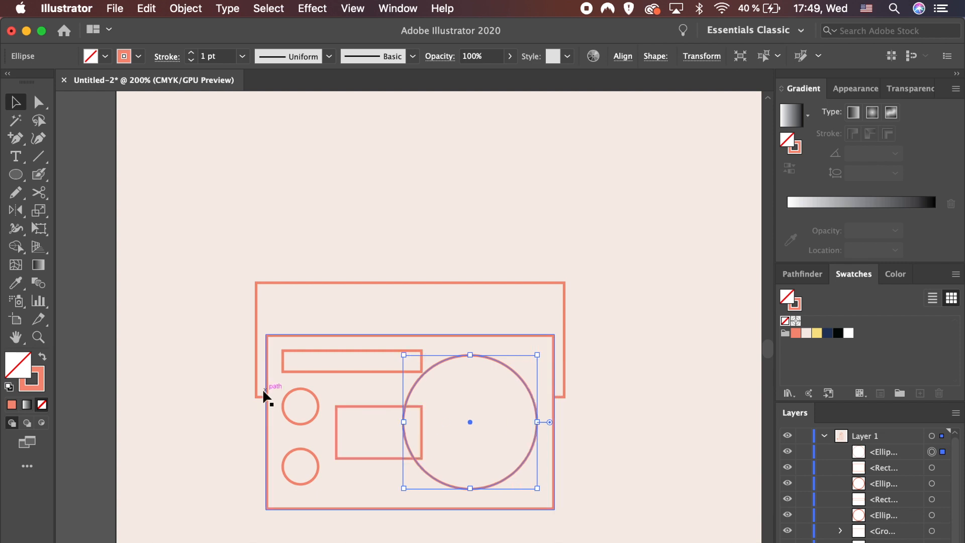
- Align the speaker circle to the vertical centre of the radio body, using the body as key object
left_click(308, 335, "shift")
left_click(308, 335)
left_click(623, 57)
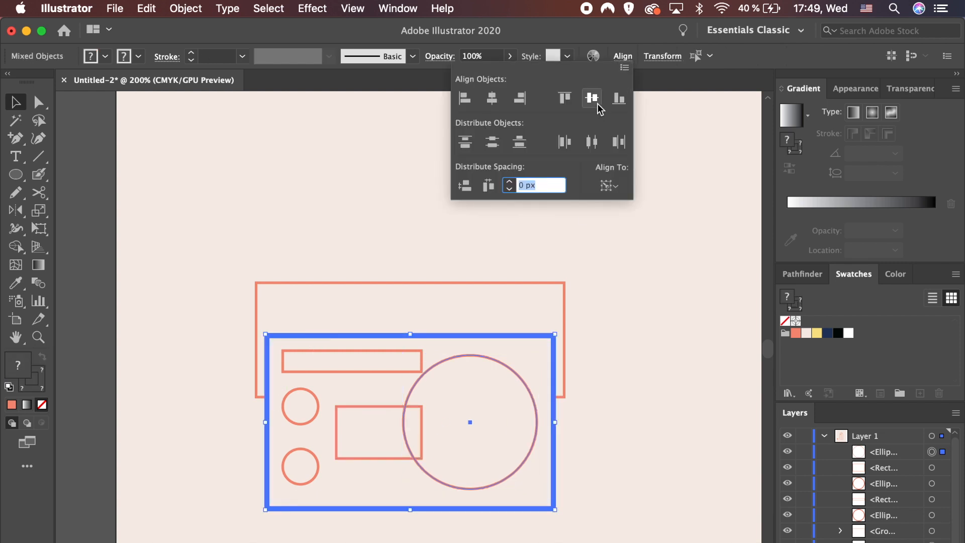
left_click(593, 99)
left_click(622, 478)
- Shorten the small rectangle and the narrow bar from the right so both end just before the speaker circle
left_click(445, 481)
left_click(373, 457)
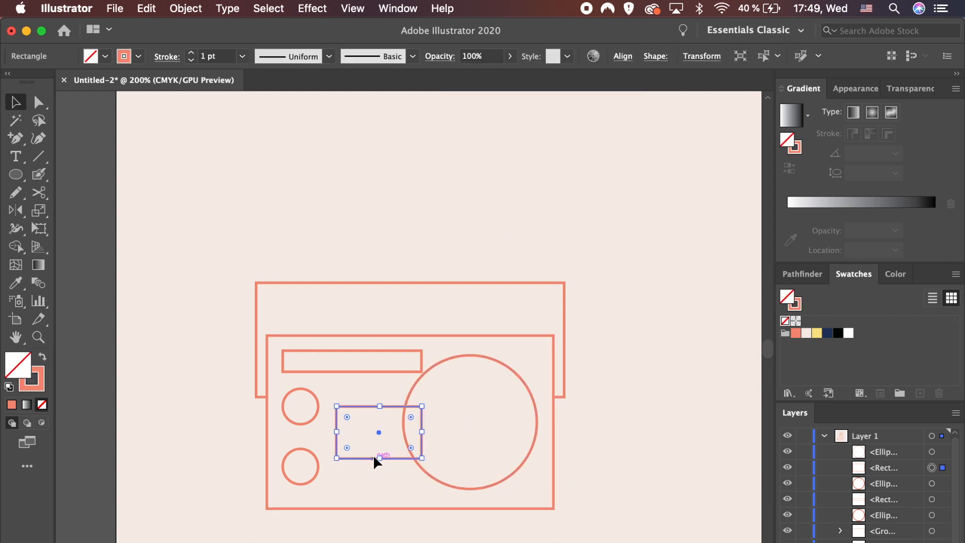
left_click_drag(423, 432, 396, 434)
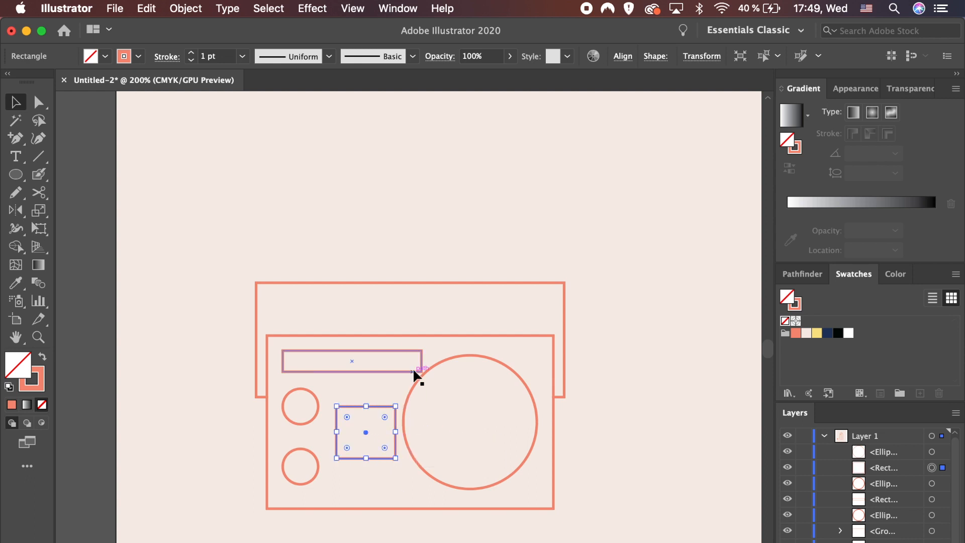
left_click(419, 371)
left_click_drag(420, 370, 397, 371)
- Extend the small rectangle and the narrow bar slightly to the left, and shift both knobs left to match the bar's edge
left_click(337, 433)
left_click_drag(337, 433, 306, 458)
left_click(311, 422)
left_click(312, 456, "shift")
left_click(282, 361)
left_click_drag(282, 361, 278, 361)
left_click(389, 480)
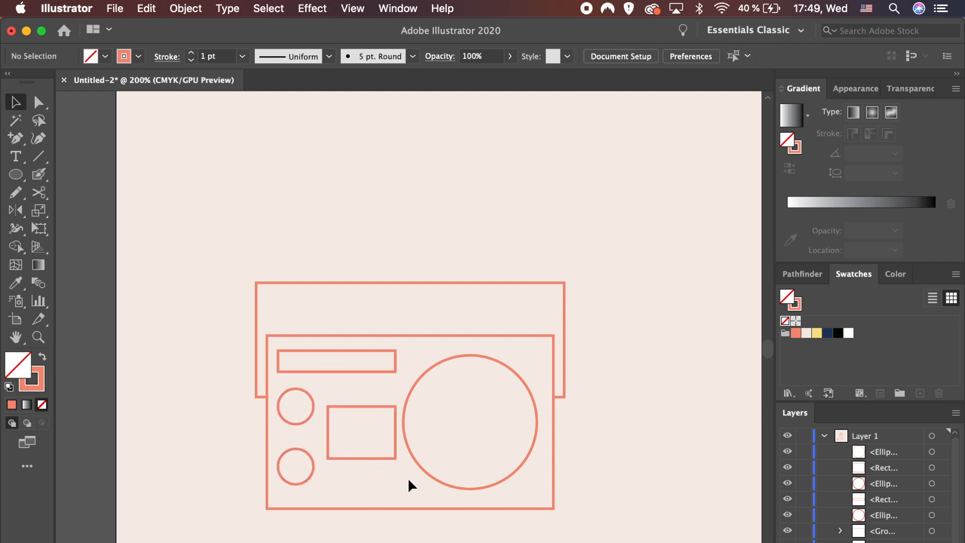
- Draw a vertical line in the empty area to the right of the radio and give it a coral stroke
key("super+minus")
left_click(40, 157)
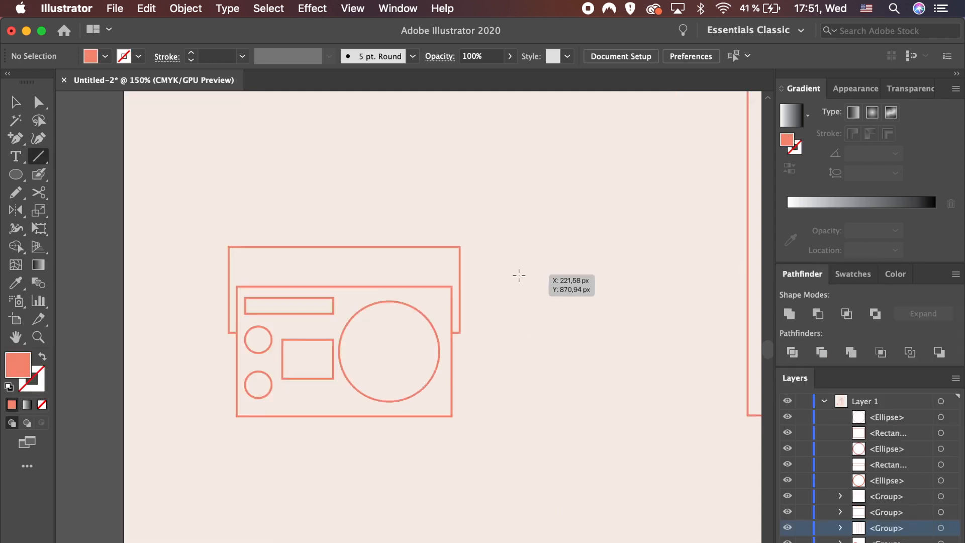
left_click_drag(519, 274, 520, 455)
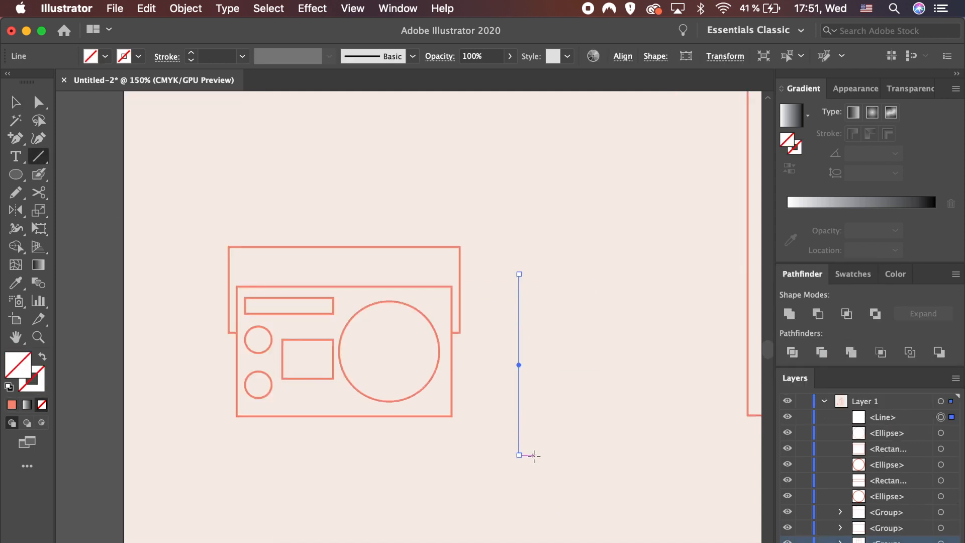
key("v")
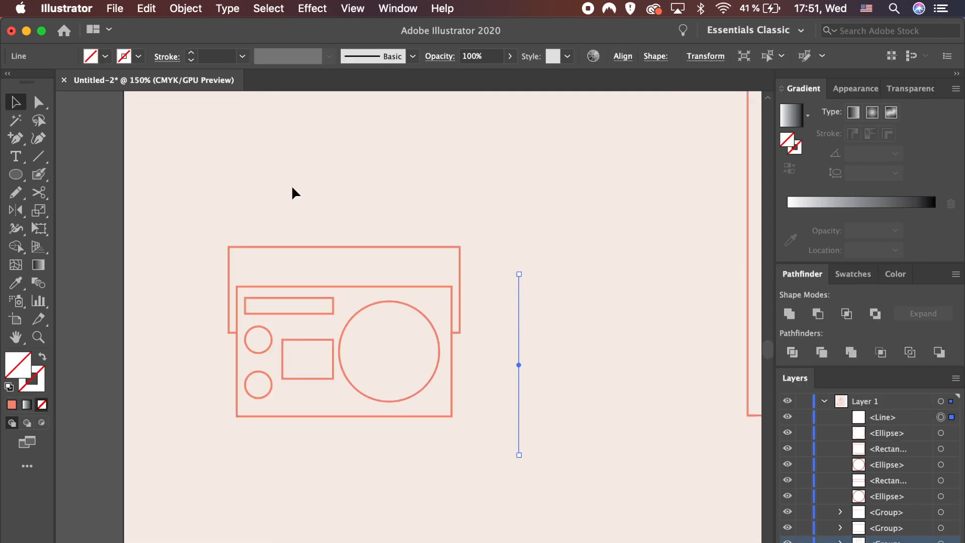
left_click(11, 406)
- Duplicate the vertical line at equal spacing to make seven parallel lines, and group them
left_click_drag(519, 358, 541, 359)
key("super+d")
key("super+d")
key("super+d")
key("super+d")
left_click_drag(663, 485, 510, 423)
key("super+g")
- Rotate the line group to a diagonal and reflect a copy of it to form a crossed lattice
left_click_drag(652, 272, 704, 305)
left_click(185, 9)
mouse_move(199, 33)
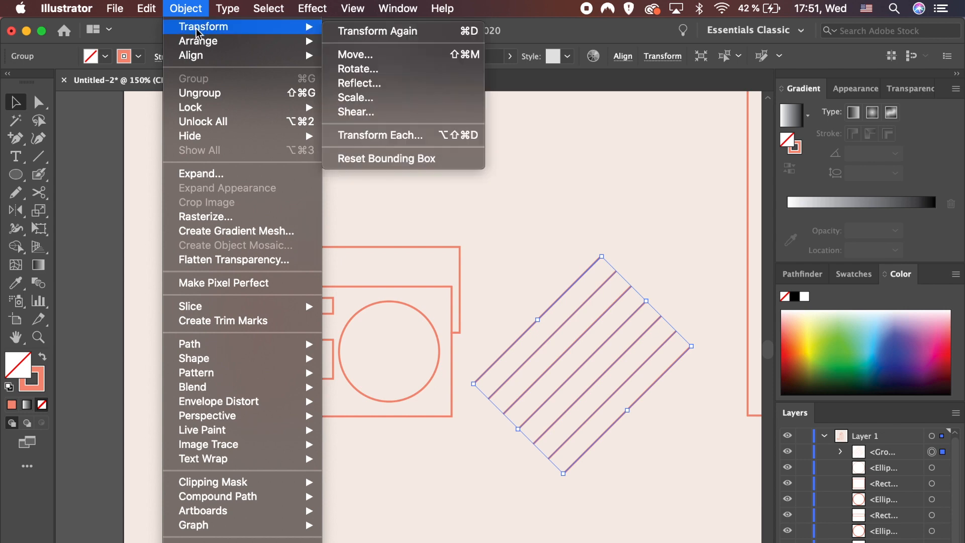
left_click(403, 82)
left_click(367, 313)
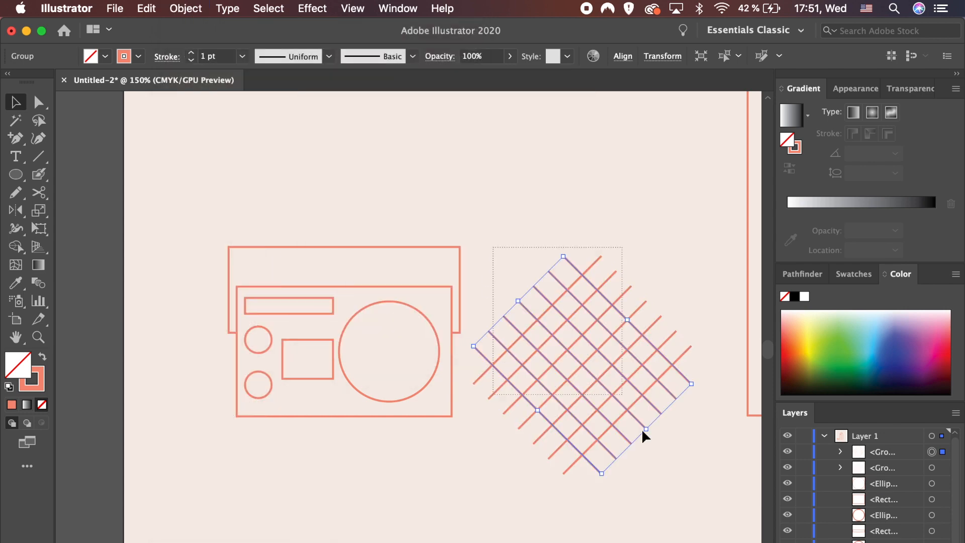
- Expand both line groups and unite them into a single lattice shape with the Pathfinder
left_click(605, 368, "shift")
left_click(185, 8)
left_click(214, 172)
left_click(513, 400)
left_click(802, 274)
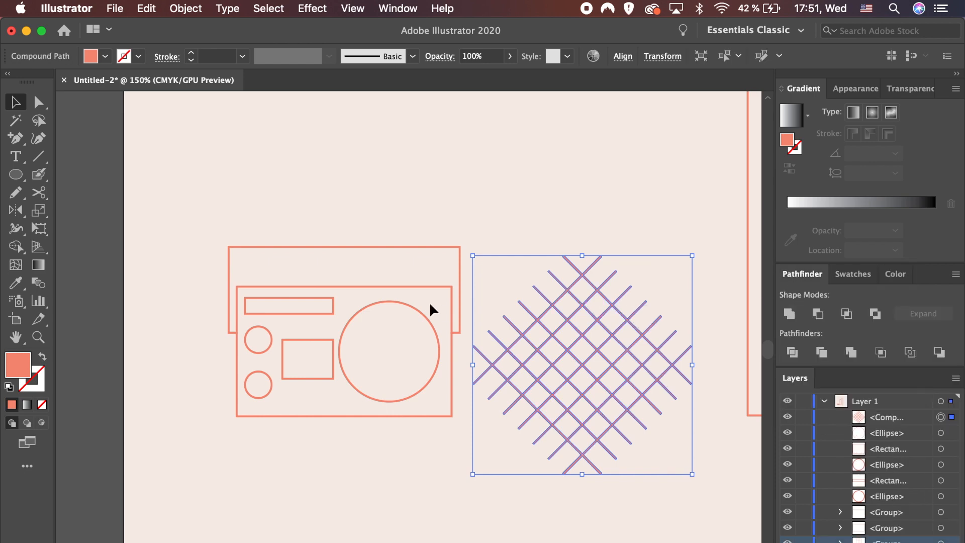
- Expand the large speaker circle's stroke into a filled outline
left_click(420, 312)
left_click(186, 9)
left_click(221, 173)
left_click(680, 378)
- Centre the lattice on the speaker circle in both directions and enlarge the lattice from its centre
left_click(437, 354, "shift")
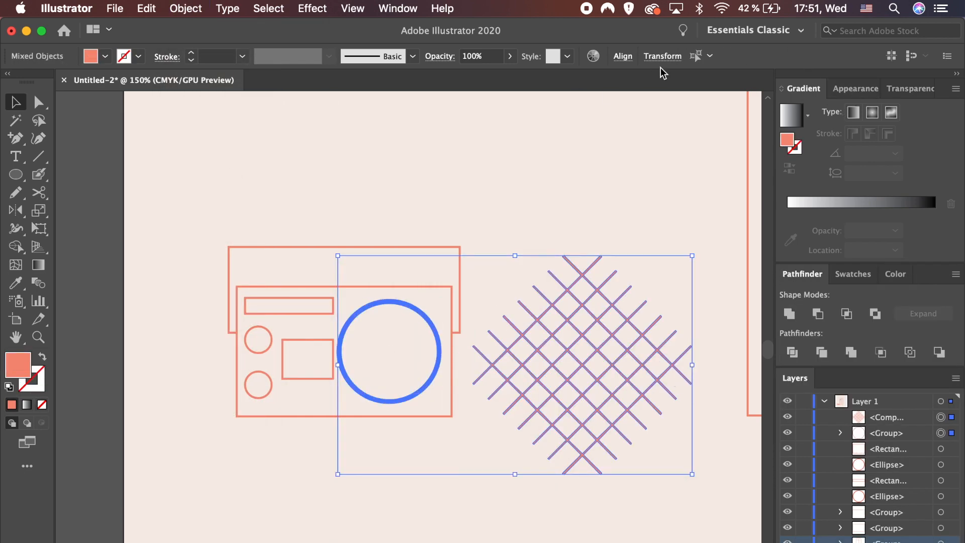
left_click(623, 56)
left_click(529, 98)
left_click(592, 99)
left_click(556, 352)
left_click(485, 357)
left_click_drag(498, 461, 532, 490)
- Cut the lattice along the speaker circle with the Shape Builder and delete everything outside the circle
left_click(437, 338, "shift")
key("super+equal")
key("super+equal")
key("super+equal")
key("super+equal")
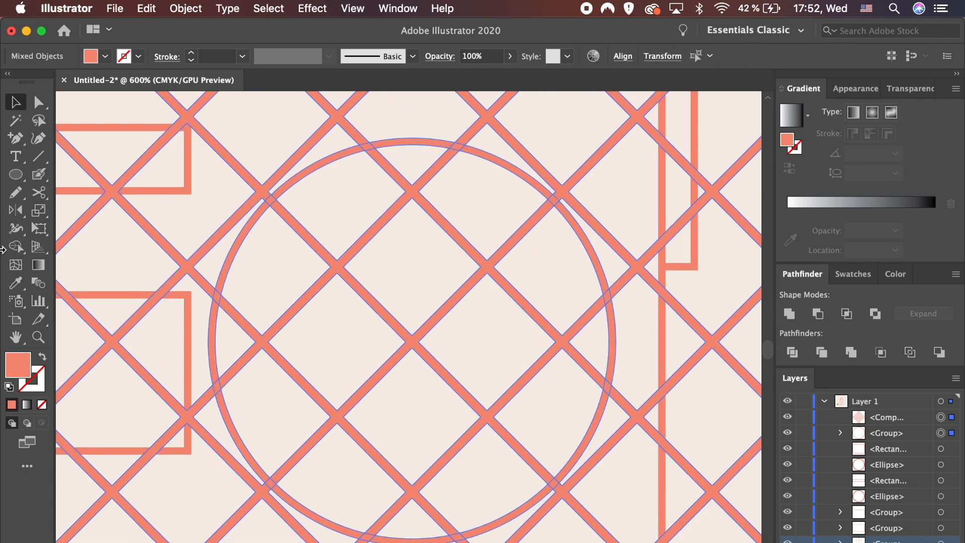
key("a")
left_click(285, 197)
key("v")
left_click(274, 177)
key("Delete")
- Group all parts of the radio together
key("super+minus")
key("super+minus")
key("super+minus")
key("super+minus")
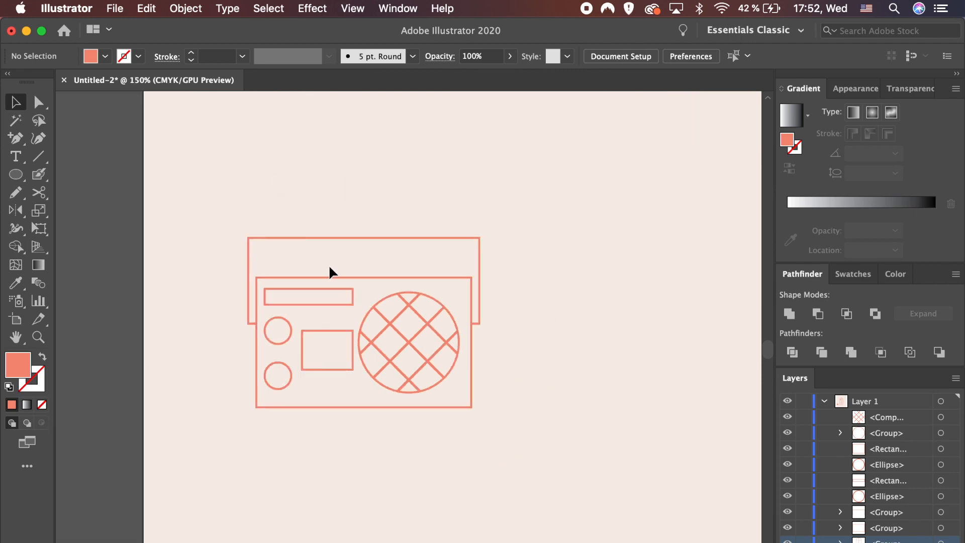
left_click(528, 287)
key("super+minus")
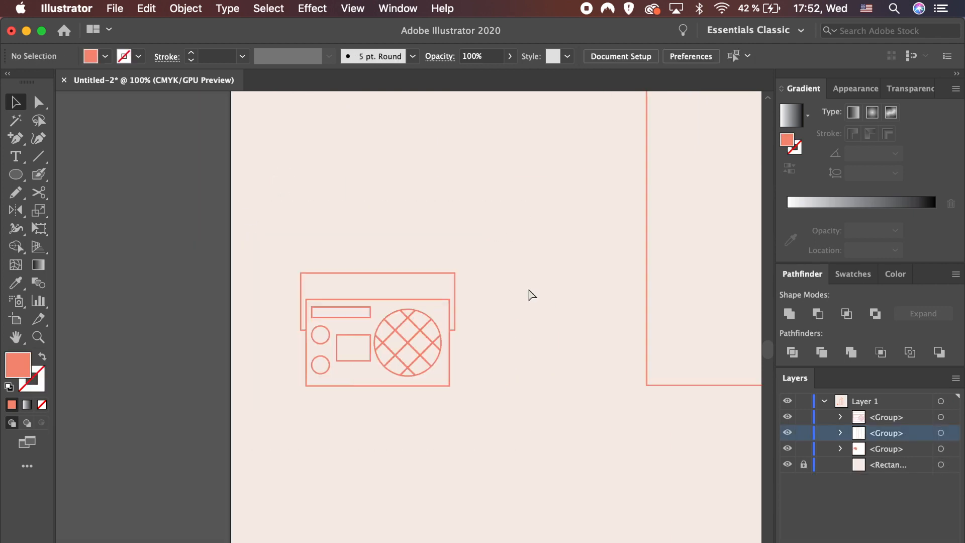
- Draw a coral-filled circle about 9 px wide above the radio's upper-left corner as a note head
scroll(528, 288, "left", 2)
scroll(528, 288, "up", 1)
key("super+equal")
key("super+equal")
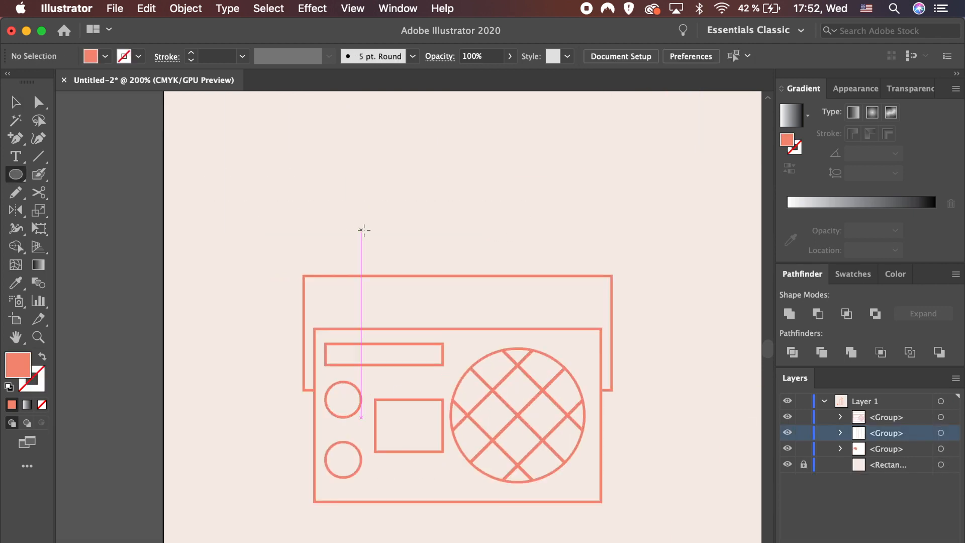
left_click_drag(279, 245, 291, 251)
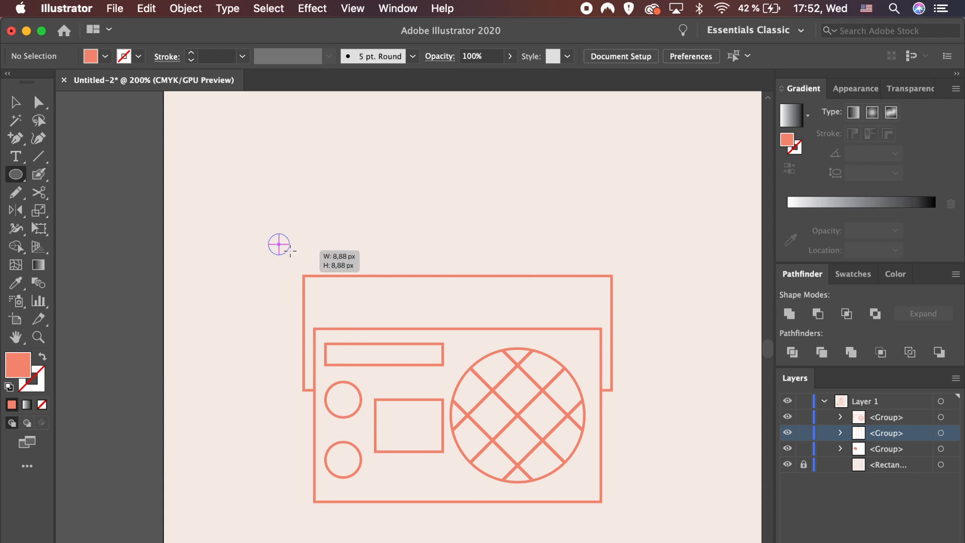
- Draw a vertical stem rising from the note head's right edge, with a coral stroke and no fill
scroll(291, 251, "up", 3)
scroll(291, 251, "left", 1)
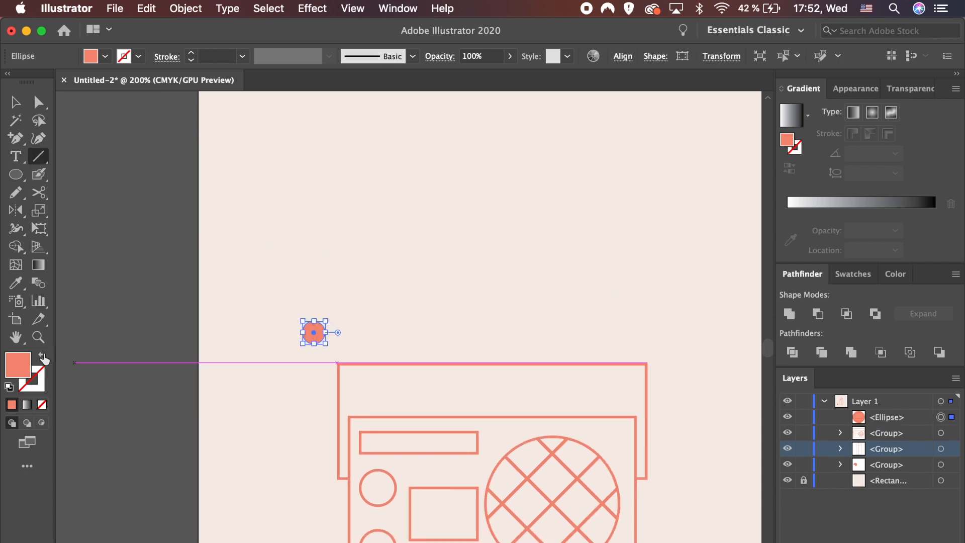
left_click_drag(325, 276, 326, 333)
left_click(11, 405)
left_click(42, 357)
key("v")
left_click(400, 254)
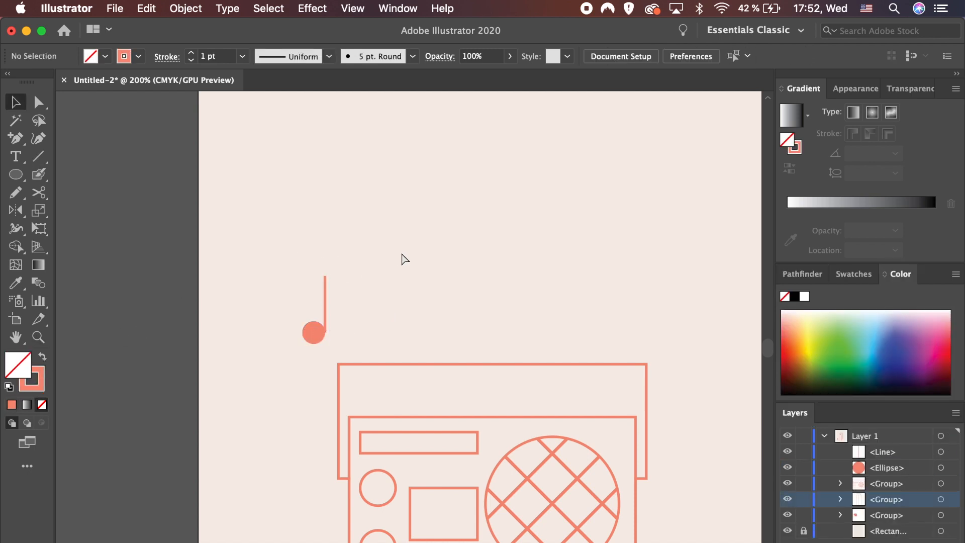
- Expand the stem into a filled shape and align its right edge with the note head's right edge
key("super+equal")
scroll(400, 254, "up", 2)
scroll(401, 254, "left", 2)
left_click(296, 299)
left_click(186, 8)
left_click(211, 174)
left_click(275, 376, "shift")
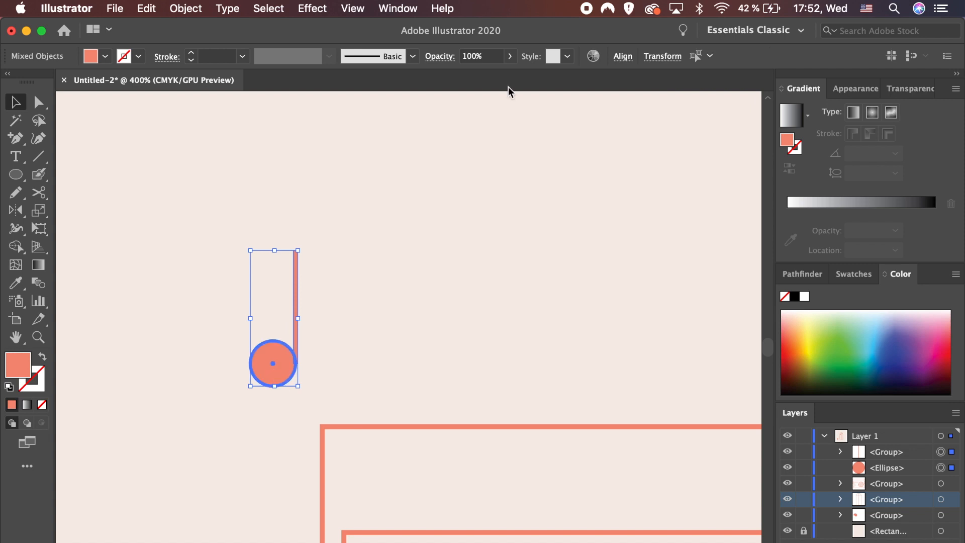
left_click(621, 61)
left_click(539, 103)
left_click(421, 285)
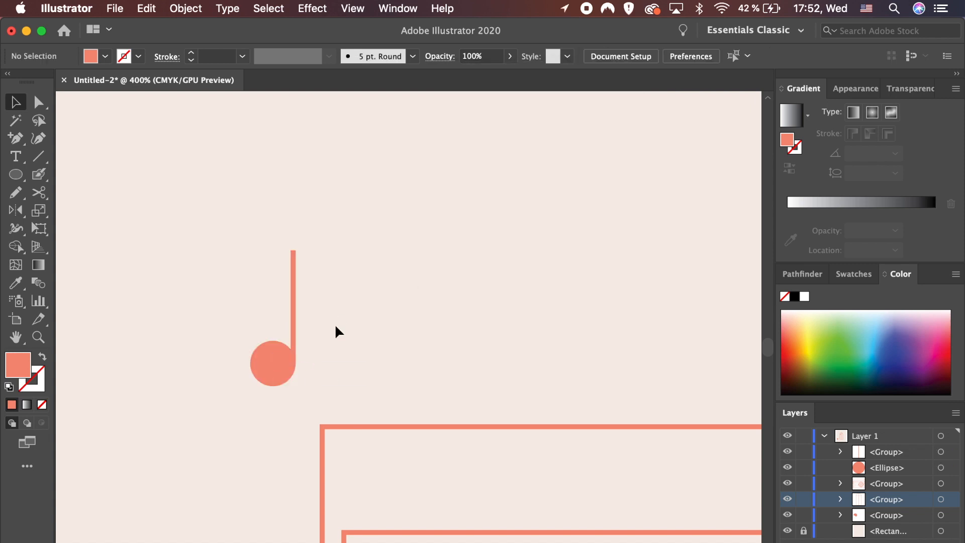
- Group the stem with the note head and place a copy of the note directly to its right
left_click_drag(329, 368, 237, 305)
key("super+g")
left_click_drag(269, 367, 342, 367)
left_click(433, 345)
- Join the two stems with a coral-filled rectangular beam across their tops and a thin coral line just below it
left_click_drag(15, 175, 86, 173)
mouse_move(290, 249)
left_mouse_down()
mouse_move(312, 262)
mouse_move(370, 267)
left_mouse_up()
key("backslash")
left_click_drag(295, 276, 367, 277)
left_click(12, 403)
key("shift+x")
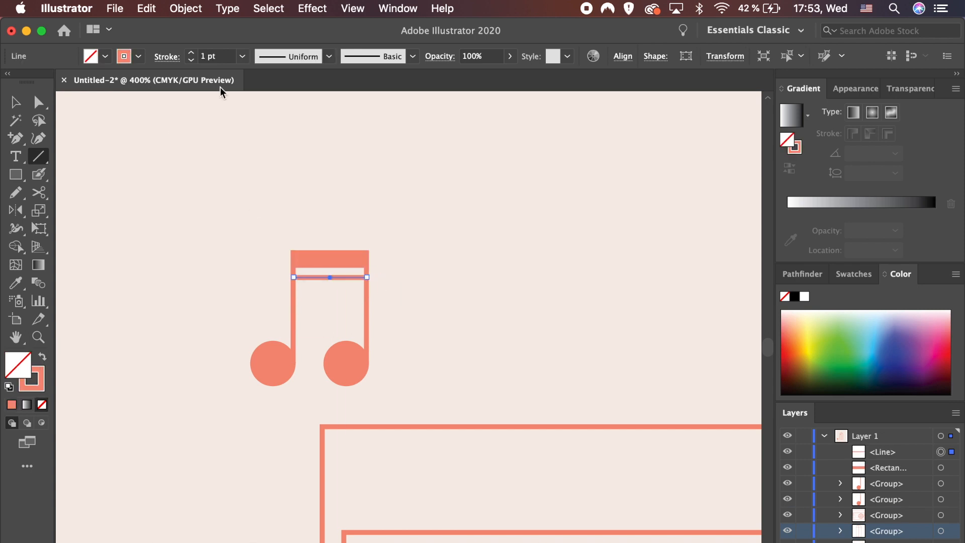
key("v")
left_click(484, 240)
- Copy the left note together with the rectangular beam to a spot above and to the right of the double note
left_click(293, 329)
key("super+minus")
key("super+minus")
left_click_drag(418, 308, 495, 211)
- Group the double note's parts and shorten the copied note's beam from its right end into a small flag
key("a")
left_click_drag(382, 288, 461, 382)
scroll(462, 382, "right", 3)
scroll(461, 382, "up", 2)
left_click_drag(452, 249, 465, 270)
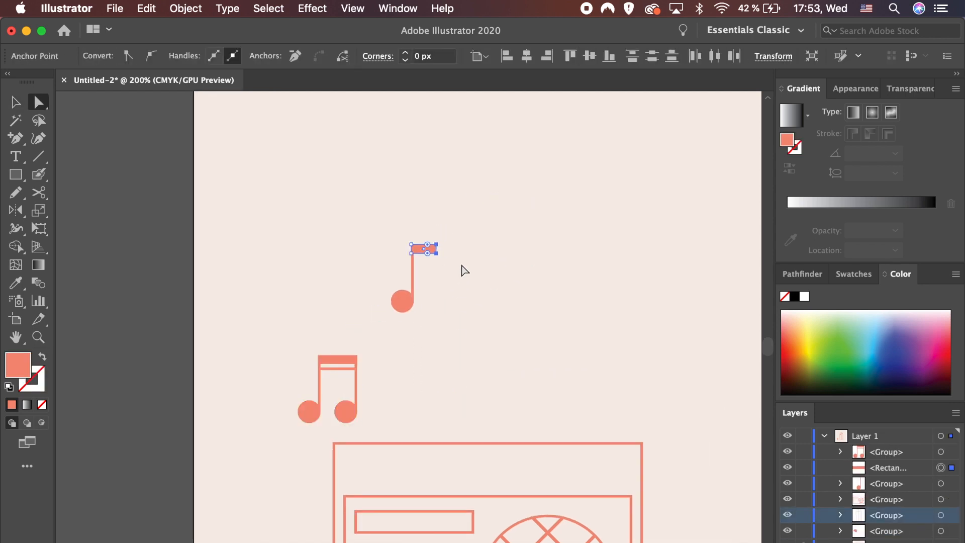
- Round the lower-right corner of the single note's coral flag
key("super+equal")
key("super+equal")
key("super+equal")
key("super+equal")
left_click_drag(398, 352, 312, 301)
left_click(472, 394)
key("super+minus")
key("super+minus")
key("super+minus")
key("super+minus")
key("super+minus")
key("v")
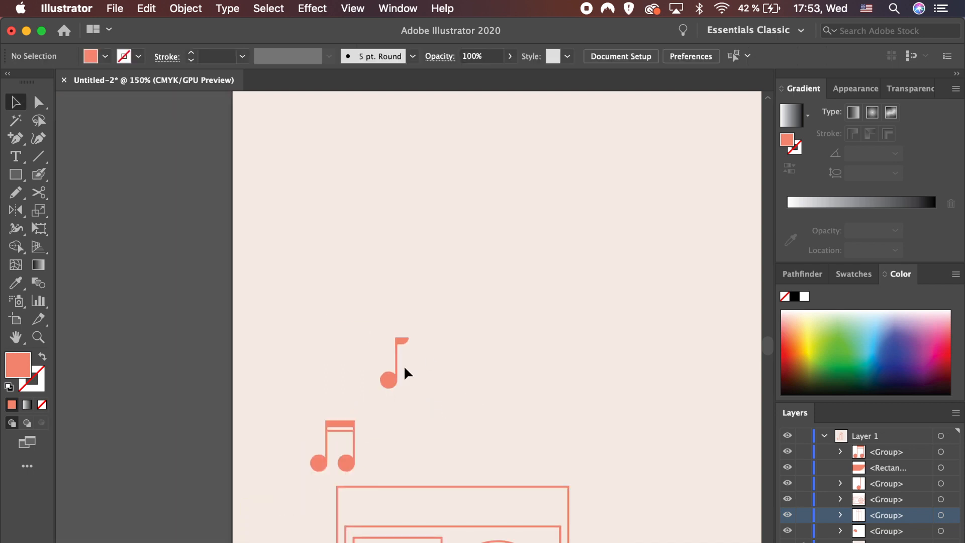
- Group the single note's parts and place copies of it and of the double note to their right, above the radio
left_click(397, 377)
left_click_drag(400, 377, 476, 435)
left_click_drag(347, 464, 633, 490)
left_click(612, 332)
- Group the radio and all its music notes into one object
key("super+minus")
key("super+minus")
key("super+minus")
scroll(611, 331, "right", 5)
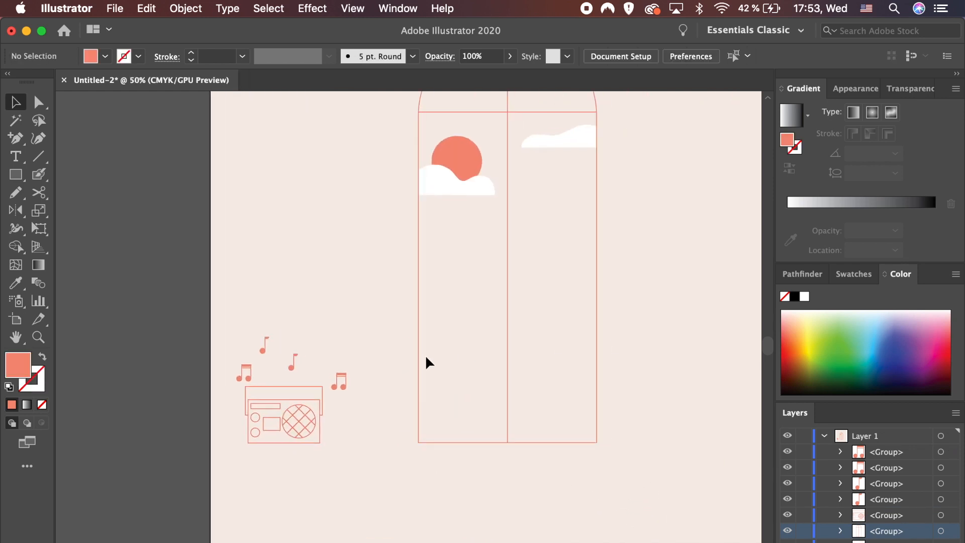
left_click_drag(384, 478, 382, 478)
key("super+g")
left_click(447, 511)
scroll(448, 511, "right", 5)
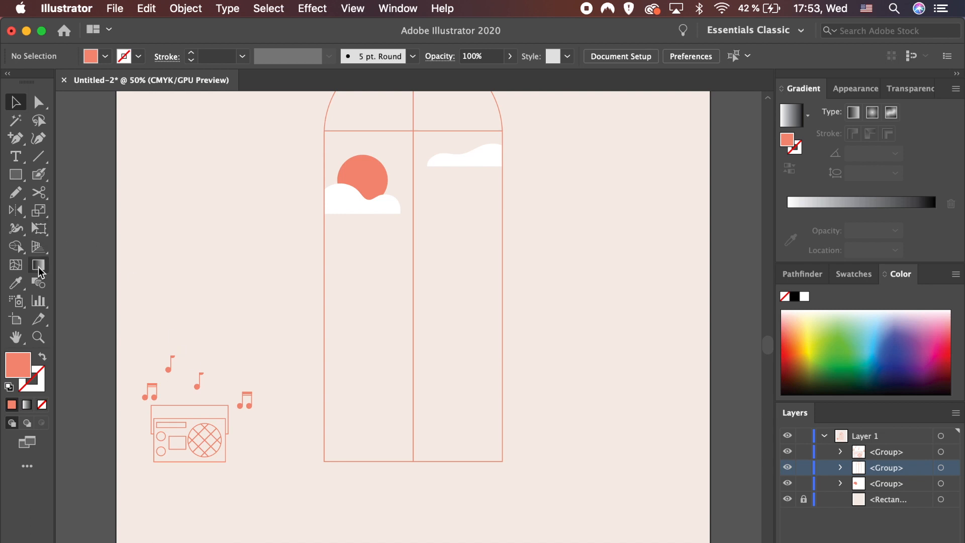
- Draw a coral rectangle about 350 px wide across the window's base and set its height to 70 px
left_click(20, 179)
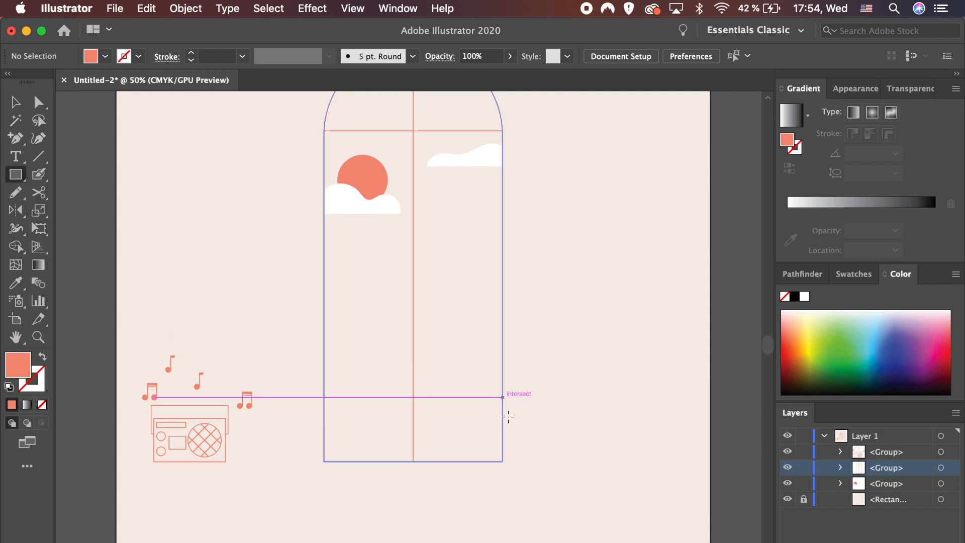
left_click_drag(502, 461, 294, 418)
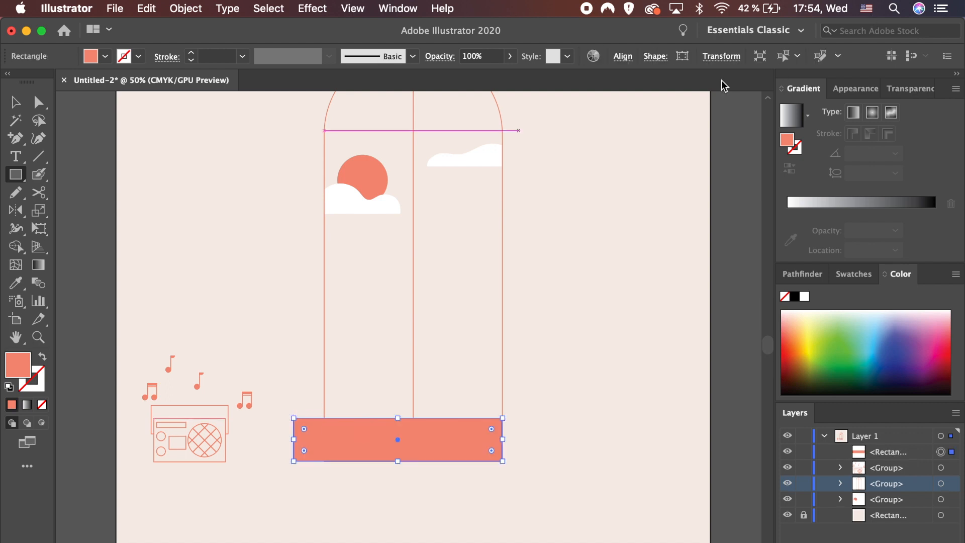
left_click(721, 57)
type("70")
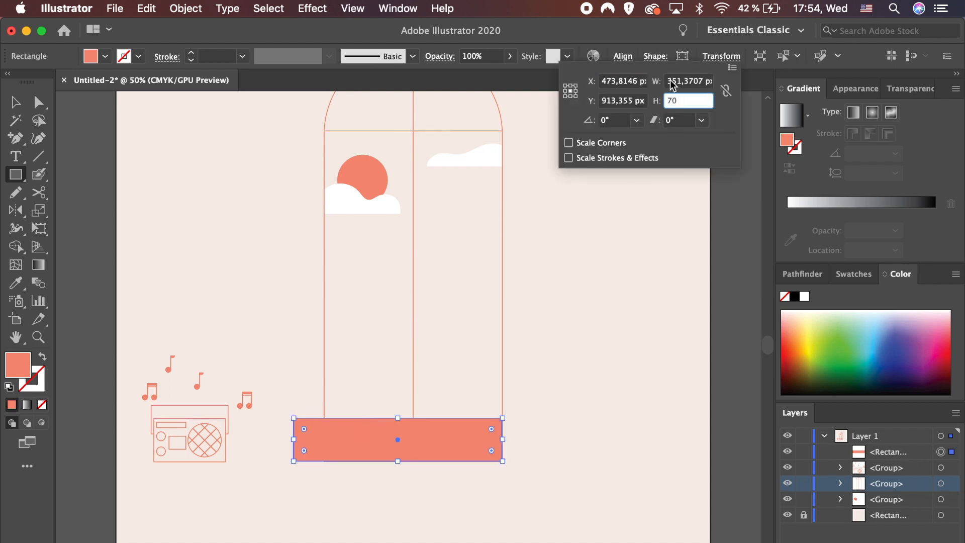
key("Tab")
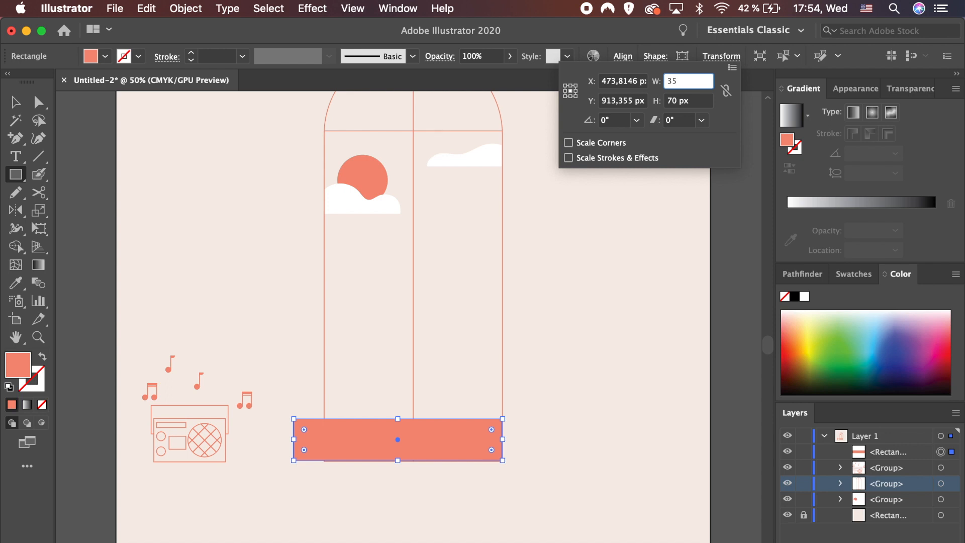
key("Return")
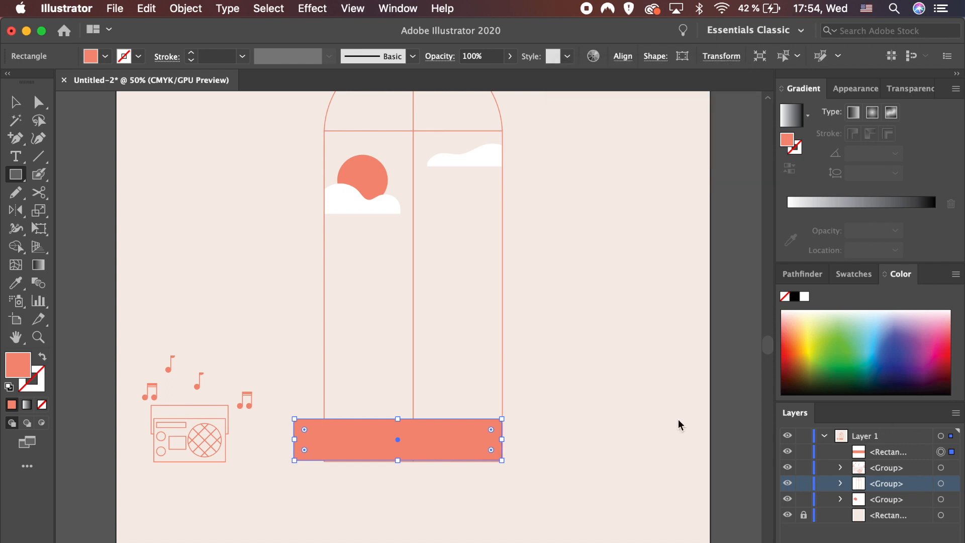
- Shift the base rectangle a little to the right and align its bottom edge with the window's base
key("v")
key("shift+Right")
left_click(501, 399, "shift")
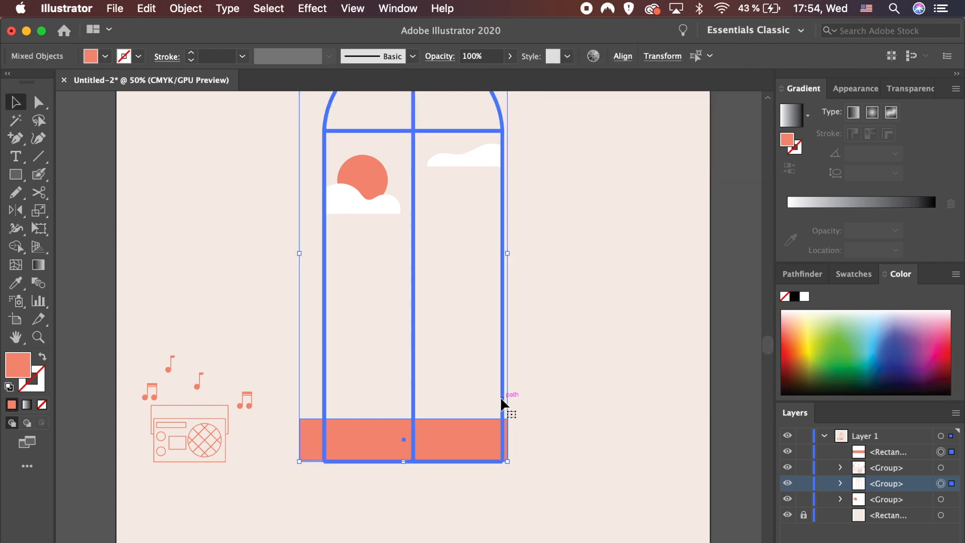
left_click(623, 56)
left_click(619, 98)
left_click(578, 342)
scroll(578, 343, "down", 2)
- Give the base rectangle no fill and a black 000000 stroke, and move it slightly farther right
left_click(485, 385)
left_click(43, 358)
double_click(31, 380)
type("000")
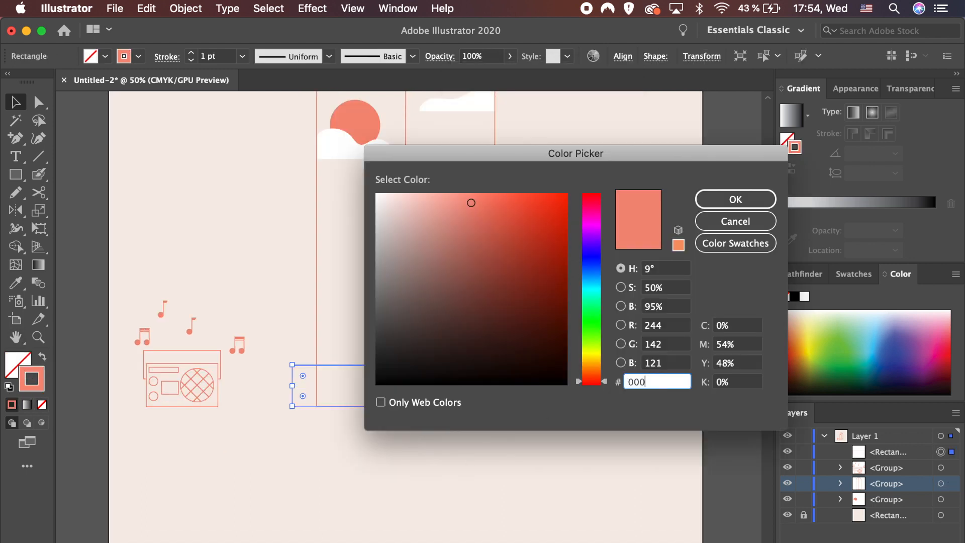
type("000")
key("Return")
left_click(650, 498)
key("super+minus")
key("super+equal")
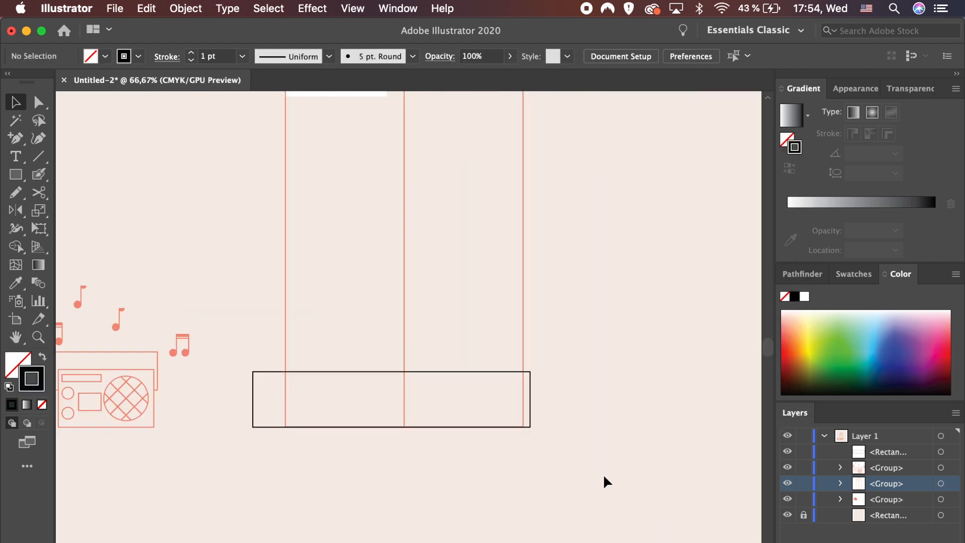
left_click_drag(531, 409, 546, 408)
left_click(322, 449)
scroll(302, 427, "left", 3)
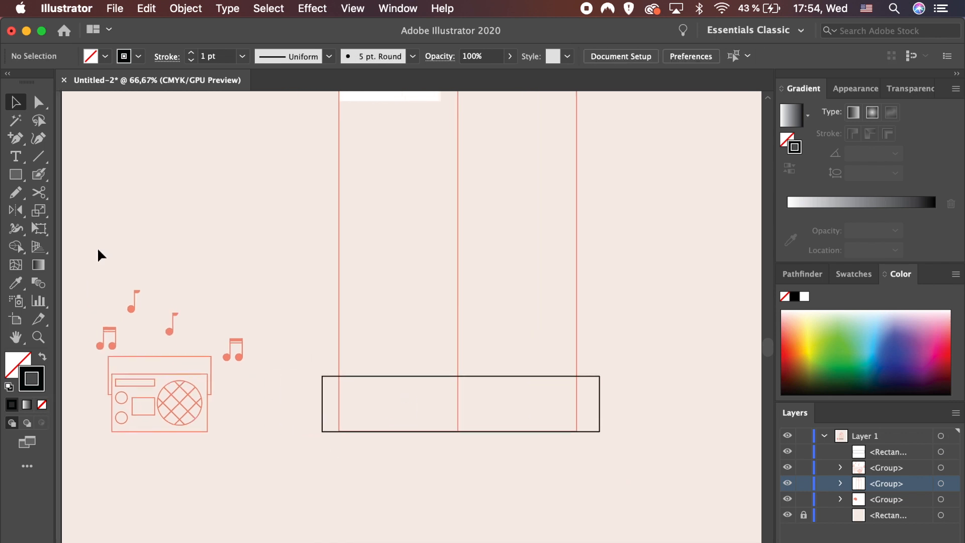
- Create a 70 × 70 px outlined square and align it flush against the left end of the base rectangle
left_click(16, 175)
left_click(390, 336)
type("70")
key("Tab")
type("70")
key("Return")
key("v")
left_click_drag(316, 425, 277, 430)
left_click(371, 430, "shift")
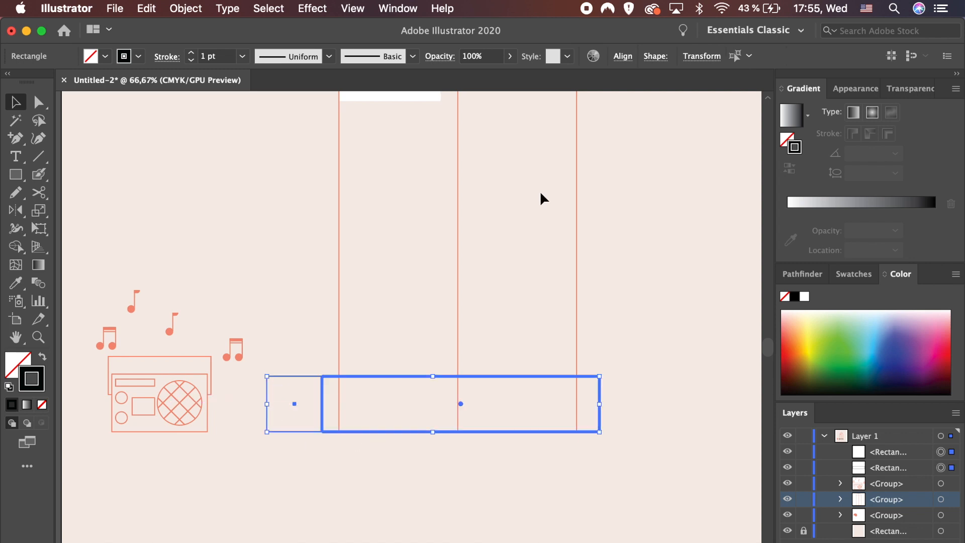
left_click(623, 56)
left_click(627, 95)
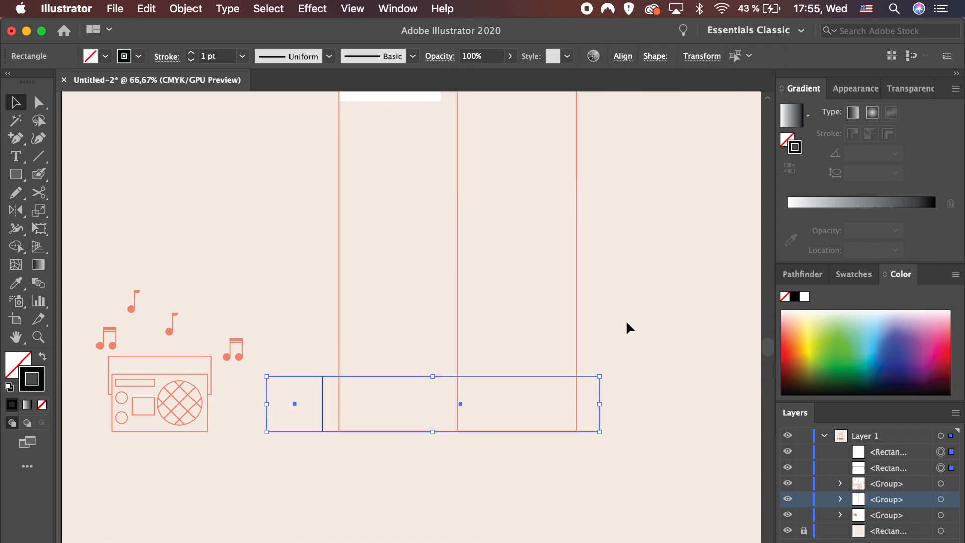
left_click(621, 282)
- Draw an upright outlined rectangle beside the window, 70 px wide and about 170 px high
scroll(612, 377, "right", 2)
scroll(612, 378, "up", 1)
scroll(613, 381, "right", 2)
scroll(614, 381, "up", 1)
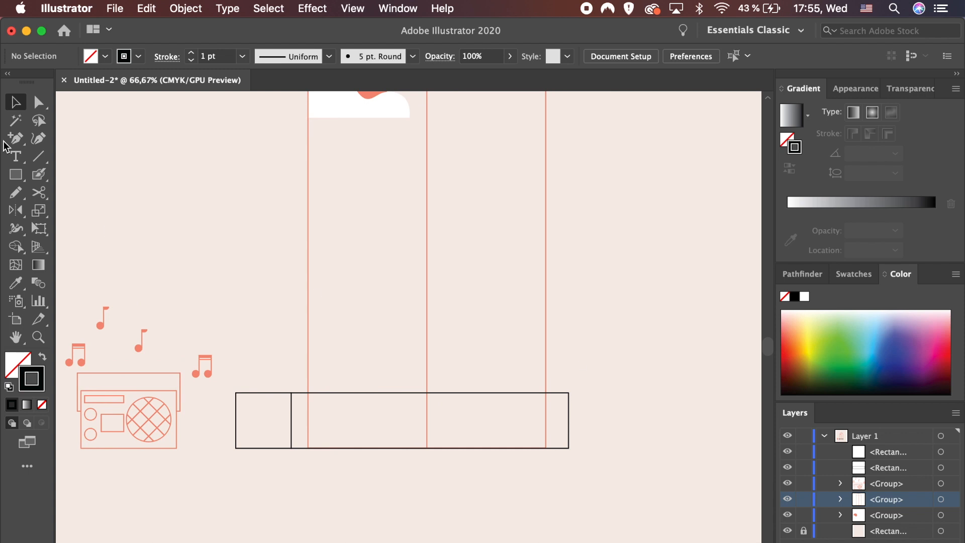
key("m")
left_click_drag(581, 226, 636, 362)
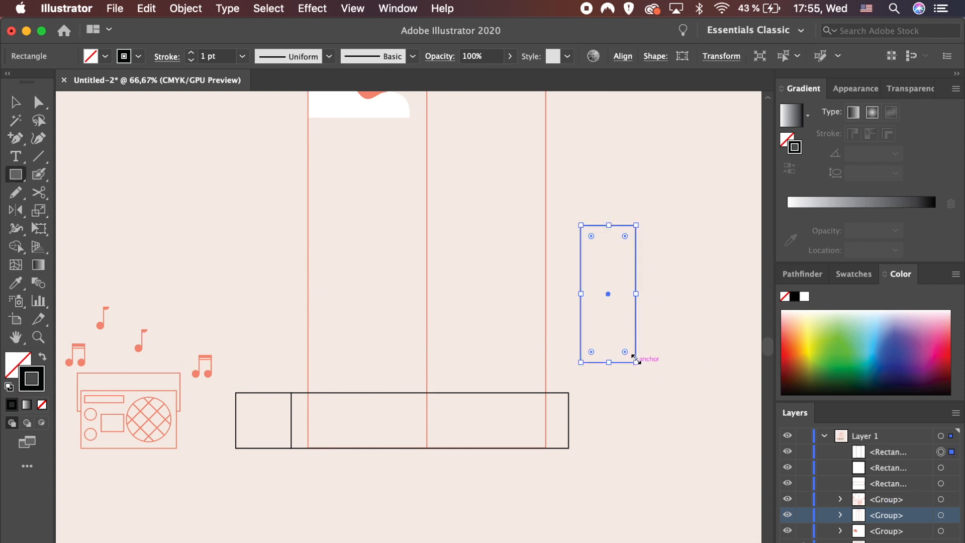
left_click(721, 56)
left_click(691, 81)
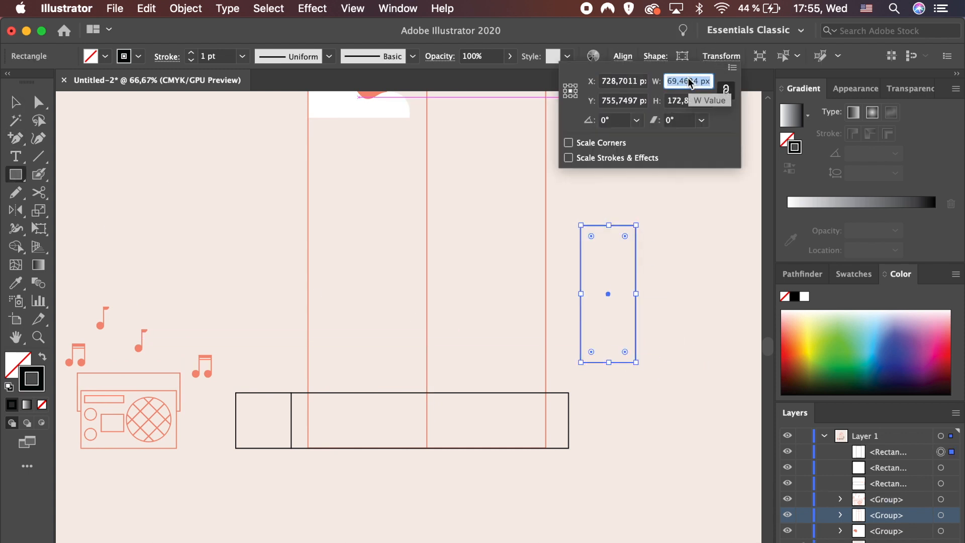
left_click(725, 91)
left_click(702, 101)
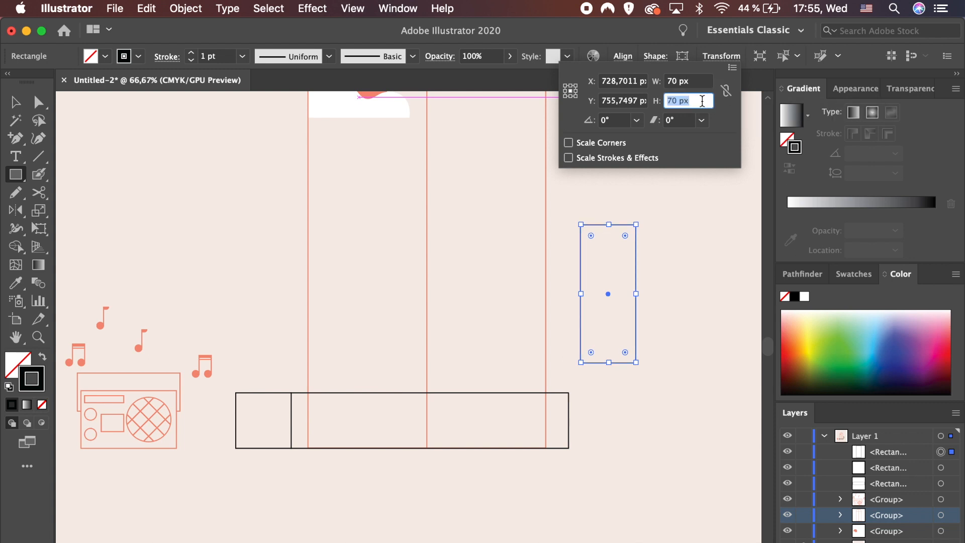
type("140")
key("Return")
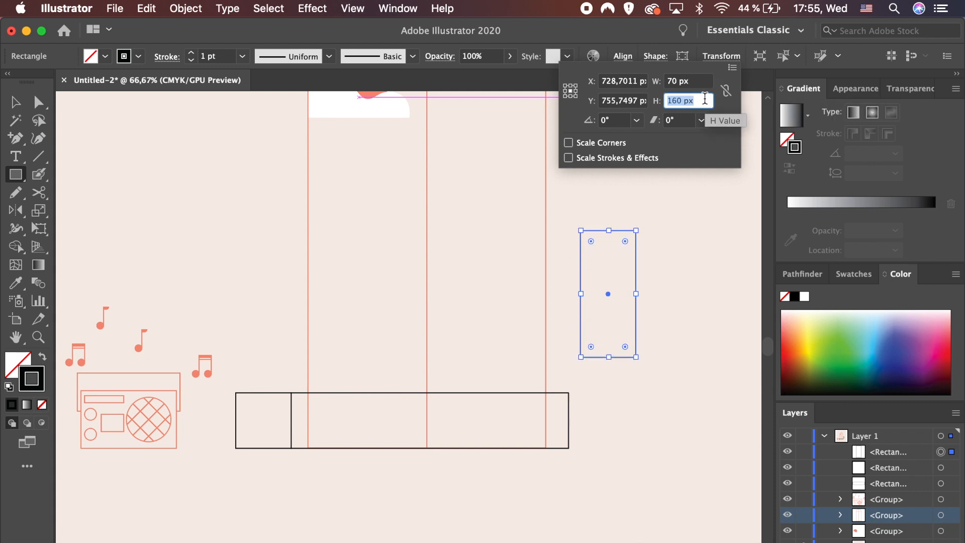
key("Escape")
key("v")
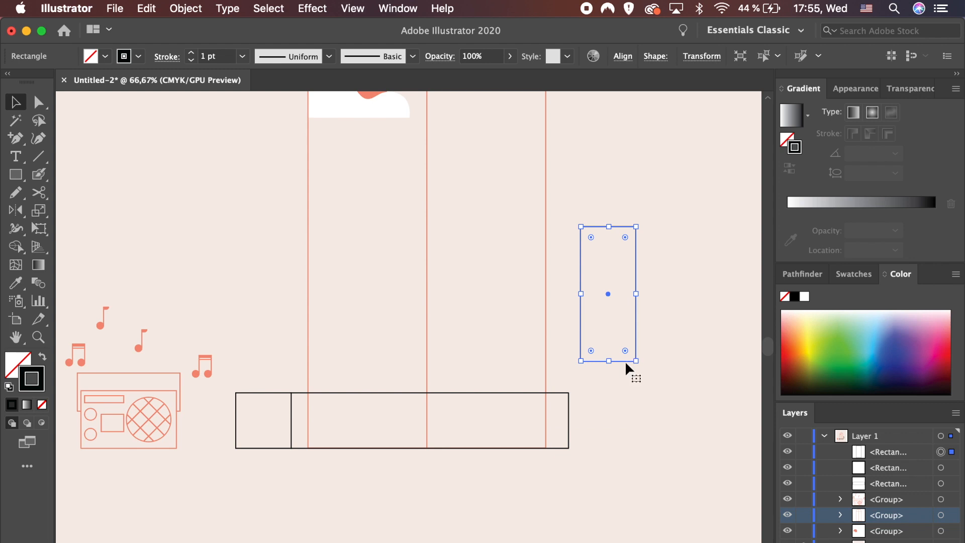
- Duplicate the upright rectangle, tilt one of the two steeply, and place it sloping down to the right over the base rectangle
left_click_drag(582, 286, 430, 273)
left_click(636, 311)
left_click_drag(657, 375, 471, 365)
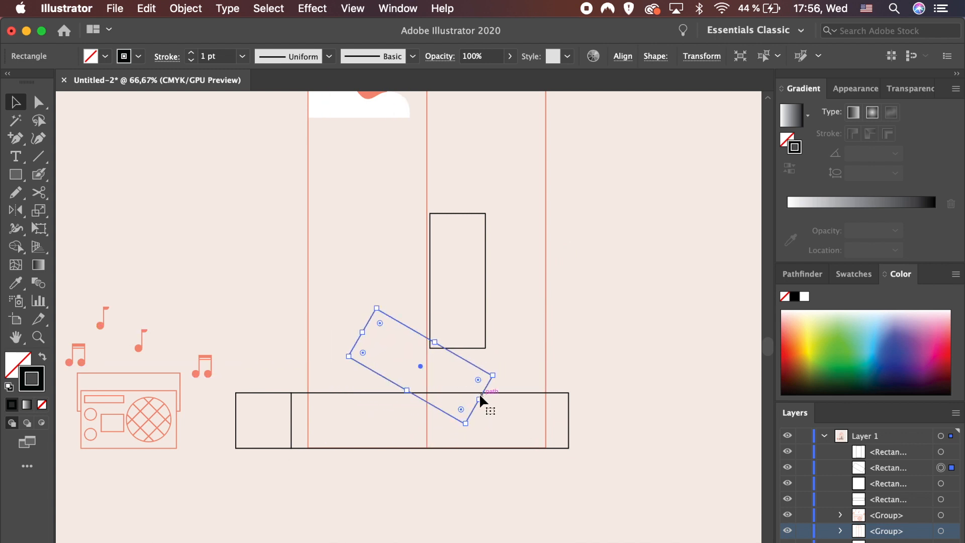
left_click_drag(478, 399, 517, 426)
- Tilt the remaining upright rectangle down to the left and overlap its upper end with the other tilted rectangle to form a bent knee
left_click(483, 288)
left_click_drag(498, 215, 411, 353)
left_click(357, 461)
- Nudge the two tilted rectangles up together
left_click(400, 388)
left_click(384, 403, "shift")
key("Up")
key("Up")
key("Up")
key("Up")
key("Up")
key("Up")
key("Up")
left_click(474, 456)
- Create a 145 × 160 px rectangle and place it flush with the base rectangle's right end, overlapping its top edge
left_click(13, 176)
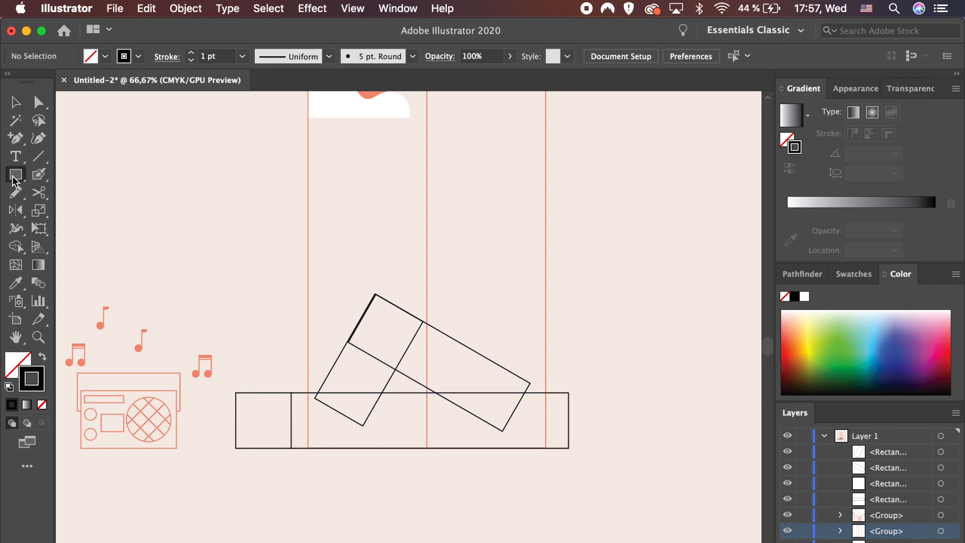
left_click(520, 330)
left_click(484, 308)
key("shift+Up")
key("shift+Up")
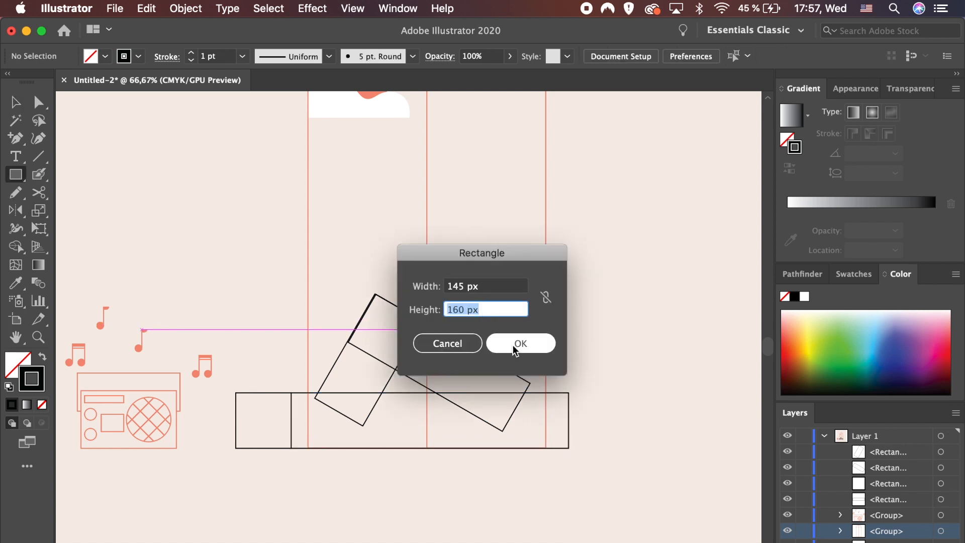
left_click(514, 346)
key("v")
left_click_drag(592, 336, 526, 279)
- Move the two tilted rectangles slightly down together
left_click(423, 322)
left_click(436, 328, "shift")
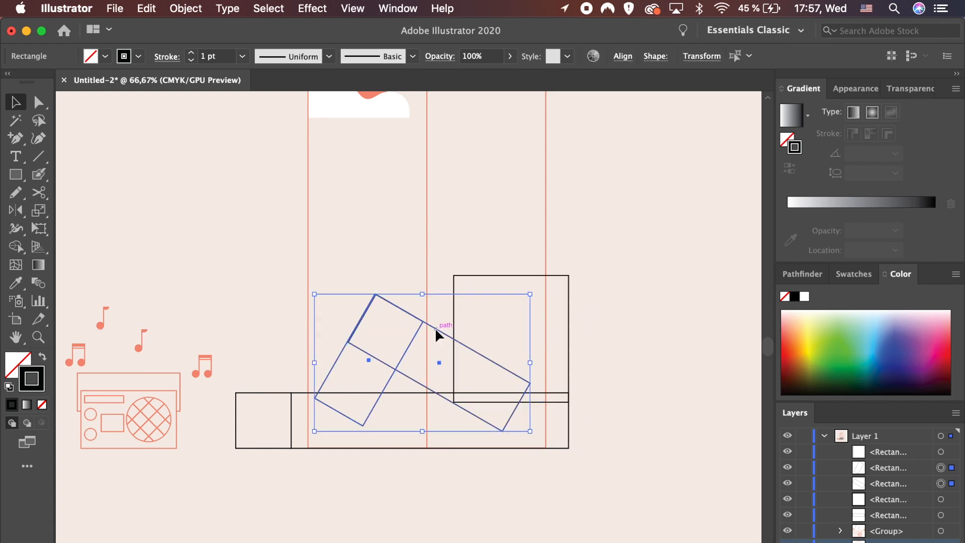
left_click(630, 401)
- Create a 50 × 50 px square at the large rectangle's outer upper-right corner, with copies at its outer upper-left corner and inside its top edge
left_click(16, 175)
left_click(594, 292)
type("50")
key("Tab")
type("50")
key("Return")
left_click(16, 102)
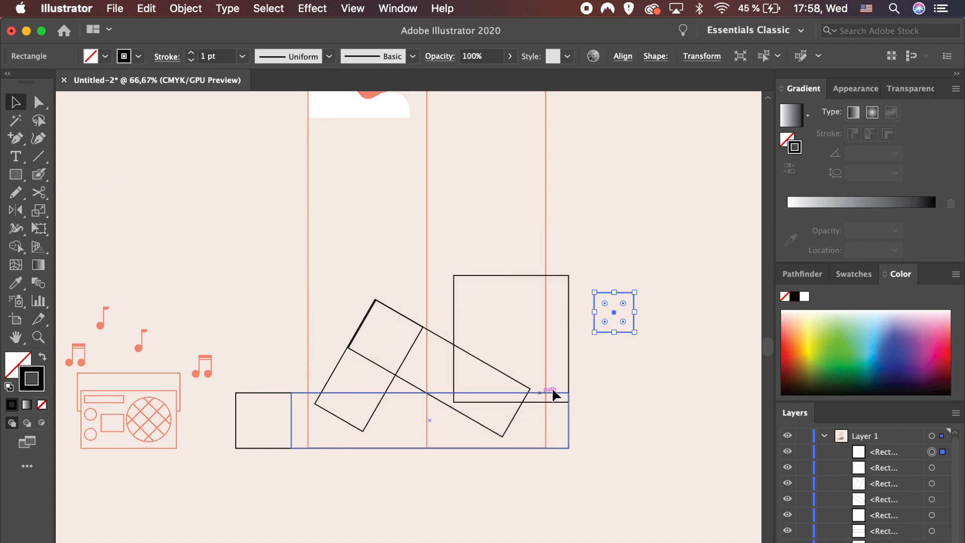
left_click_drag(612, 337, 586, 321)
left_click_drag(570, 321, 521, 317)
- Try resizing the middle square to 30 × 30 px
key("super+equal")
key("super+equal")
key("super+equal")
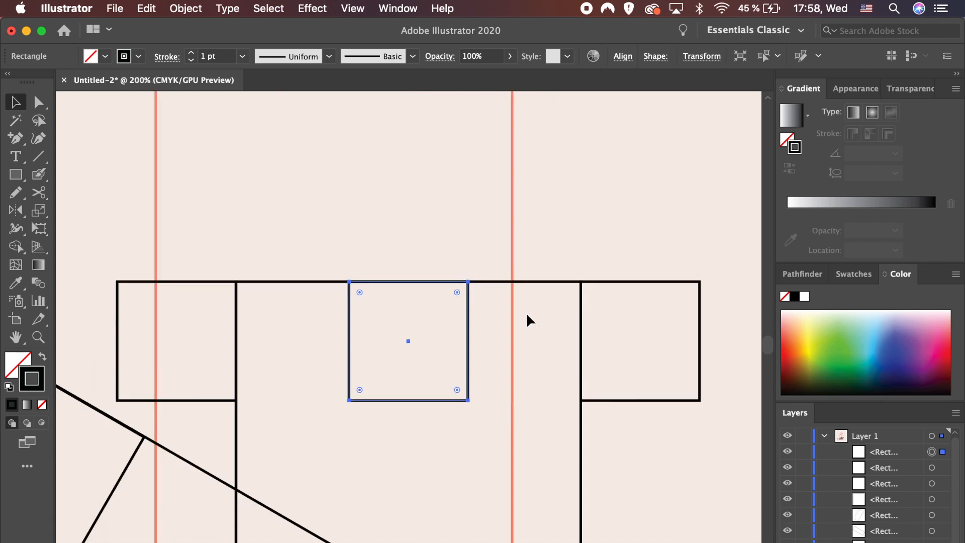
left_click(712, 60)
left_click(673, 81)
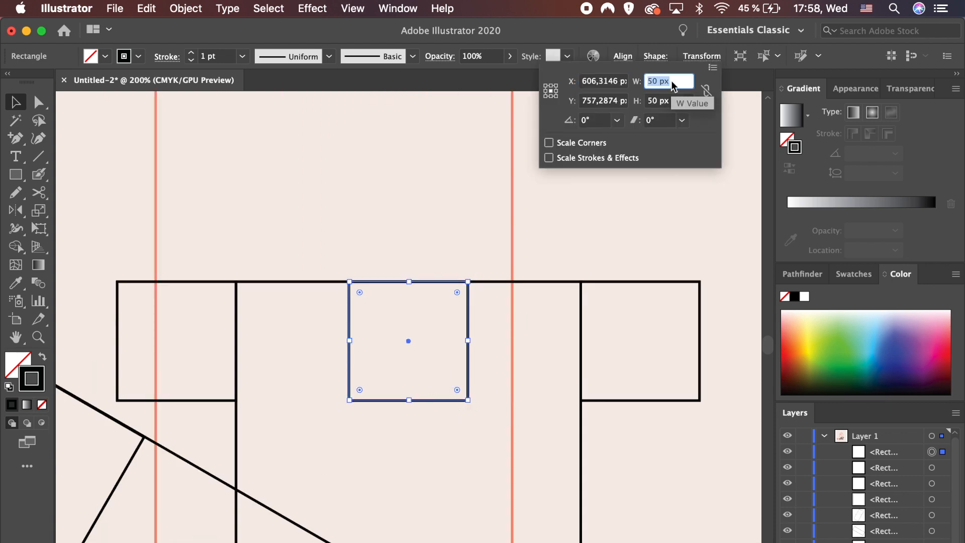
type("30")
key("Tab")
type("30")
key("Return")
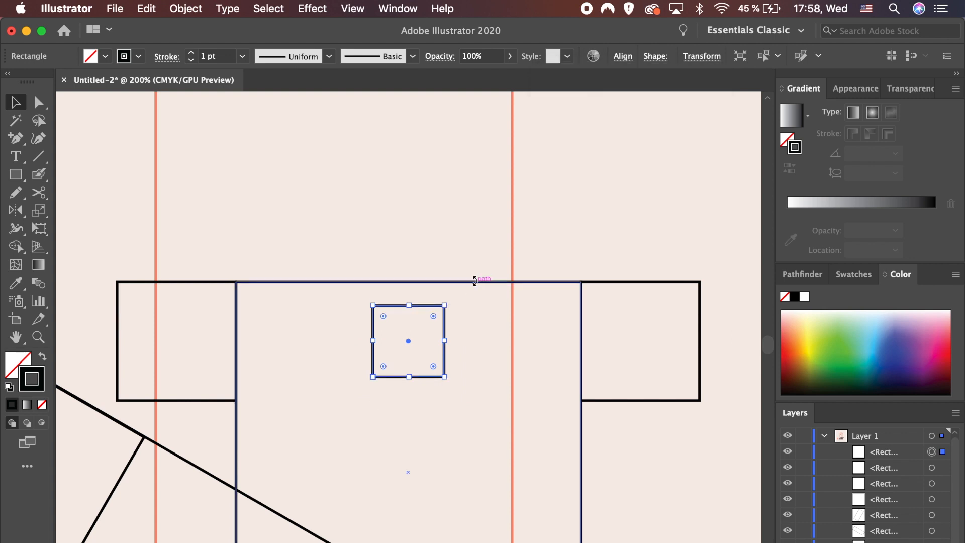
left_click(432, 383)
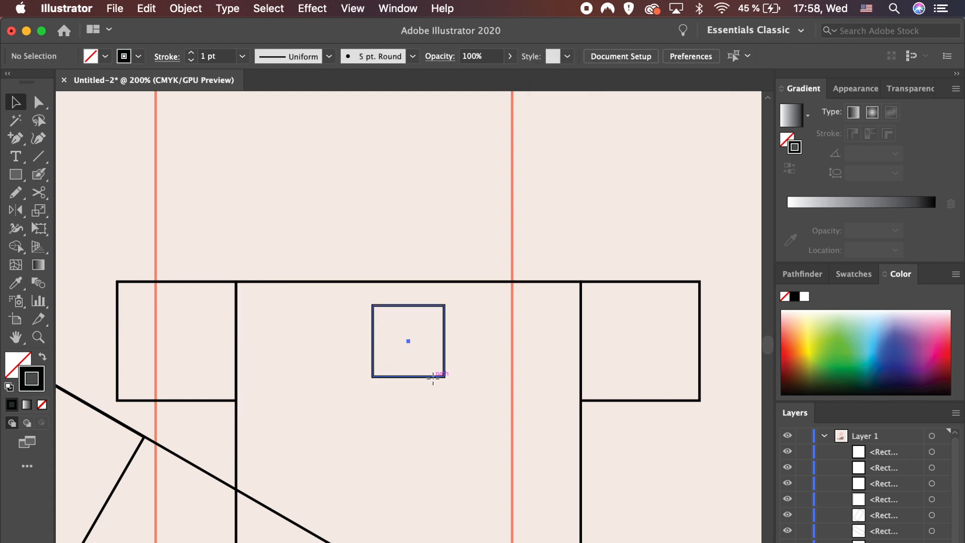
left_click(431, 346)
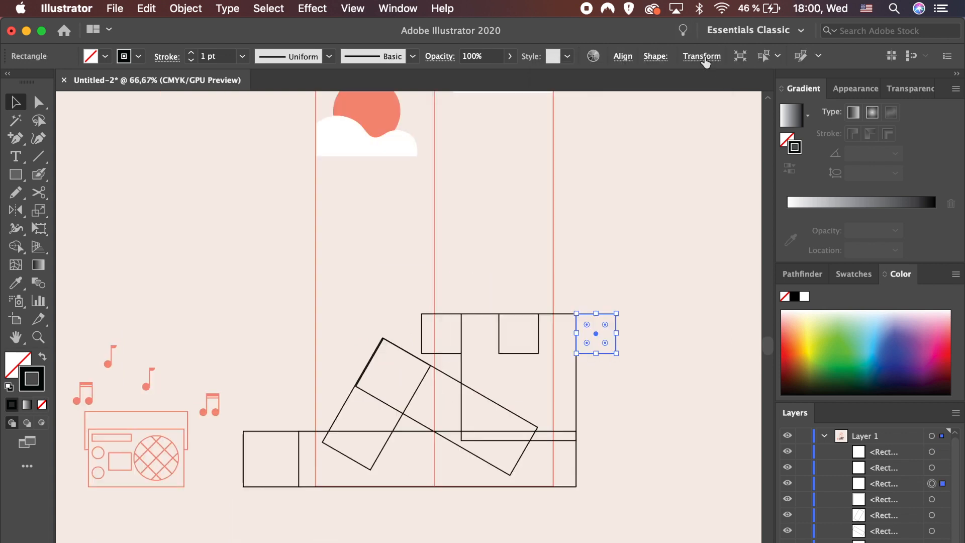
- Set the right-hand square's height to 70 px and delete the left-hand square
left_click(706, 59)
left_click(669, 103)
type("70")
key("Return")
left_click(440, 353)
key("Delete")
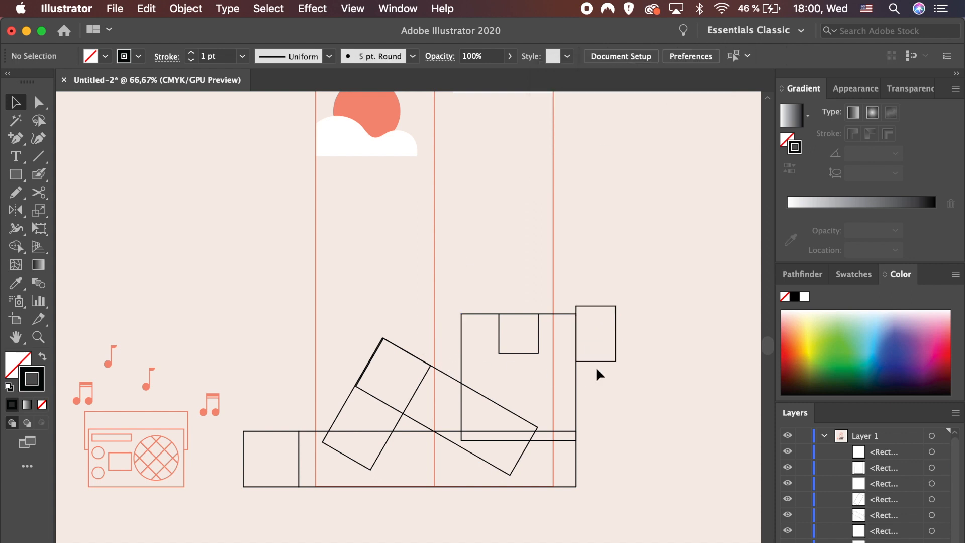
- Align the 70 px high side rectangle with the large rectangle's top edge and copy it to the opposite side
left_click(576, 369)
left_click(586, 361, "shift")
left_click(576, 370)
left_click(624, 56)
left_click(640, 390)
left_click_drag(610, 371, 456, 372)
- Lower the two tilted rectangles so they sit closer to the bottom of the base rectangle
left_click(370, 332)
left_click_drag(370, 332, 401, 395)
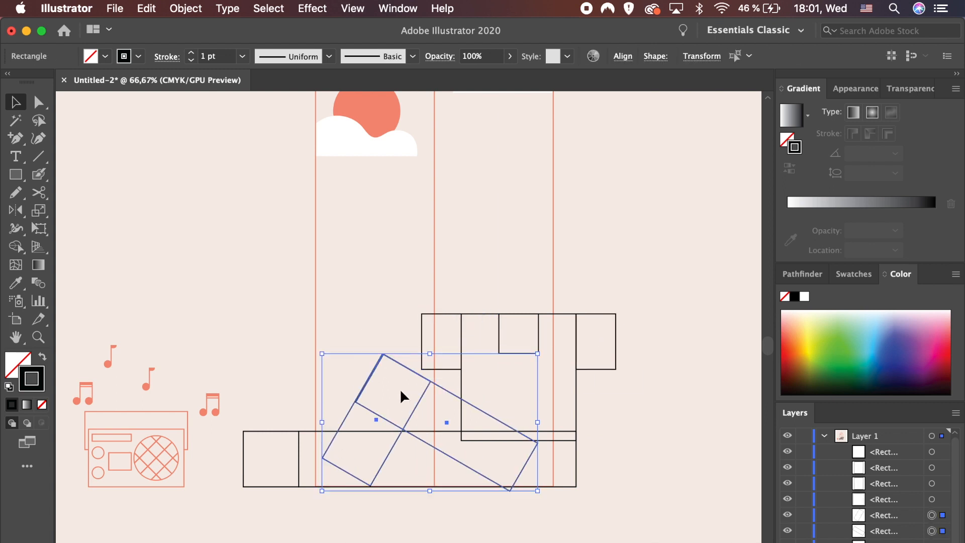
key("shift+Up")
left_click(618, 475)
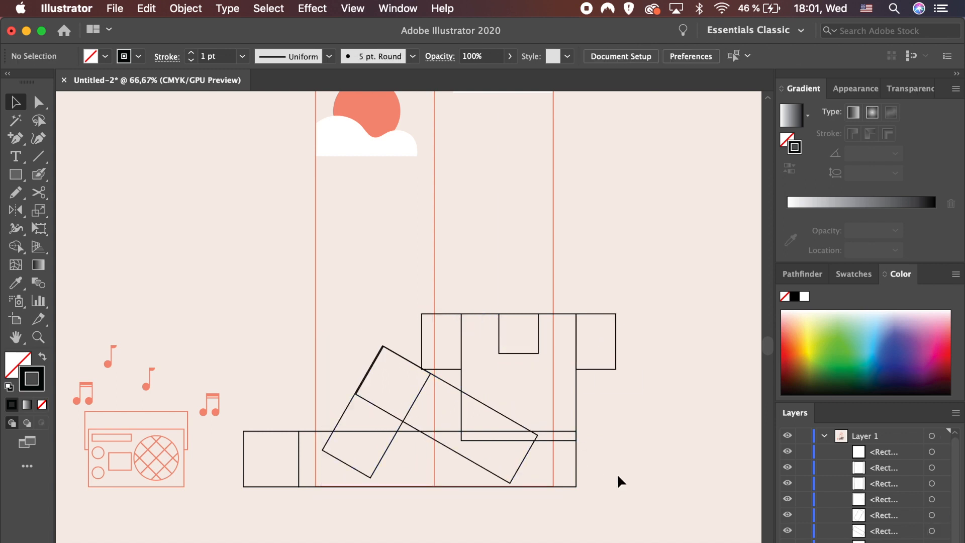
- Move the large rectangle, both side rectangles and the middle square up together until they rest on the base rectangle's top edge
left_click(593, 369)
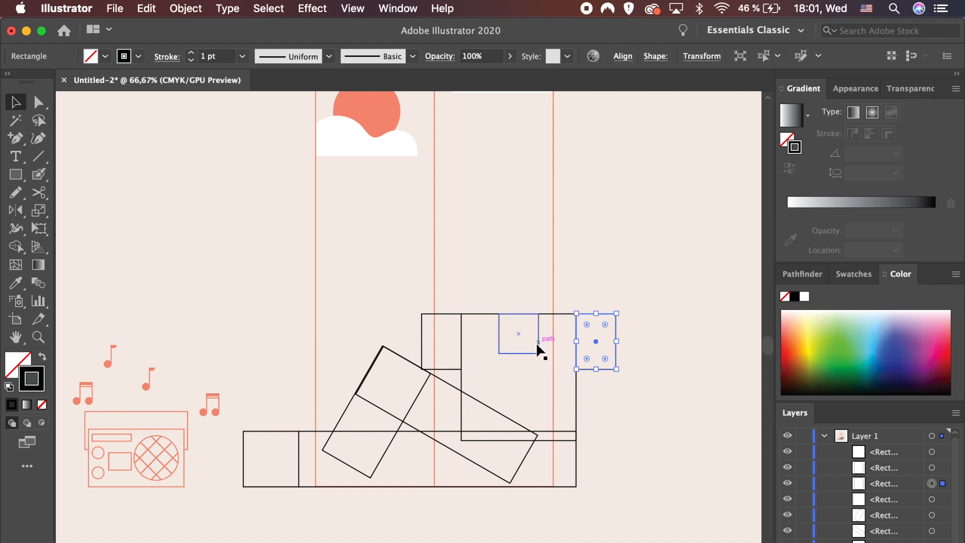
left_click(576, 395, "shift")
left_click(449, 366, "shift")
key("shift+Up")
key("shift+Up")
key("shift+Up")
key("shift+Up")
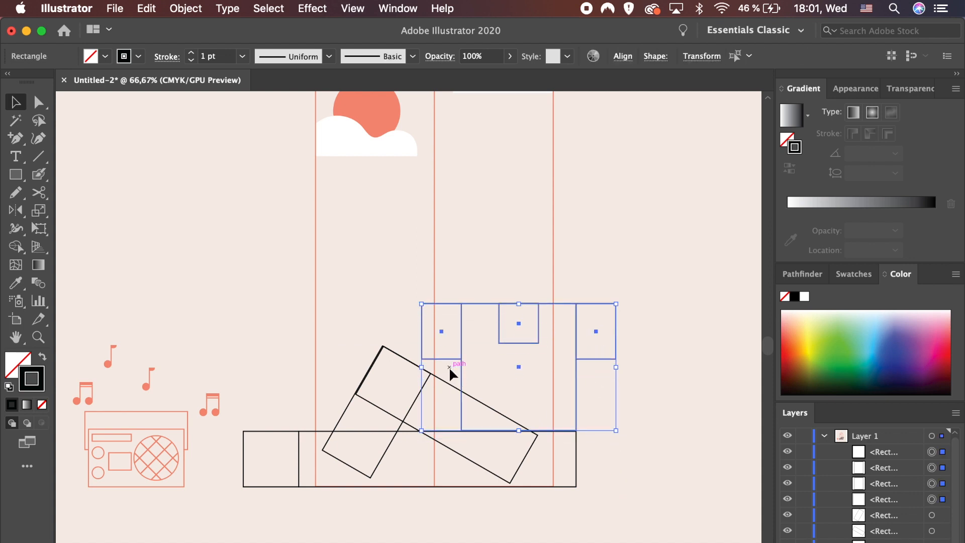
- Raise the torso pieces together and extend the large rectangle's bottom edge slightly past the base rectangle's top edge
key("shift+Up")
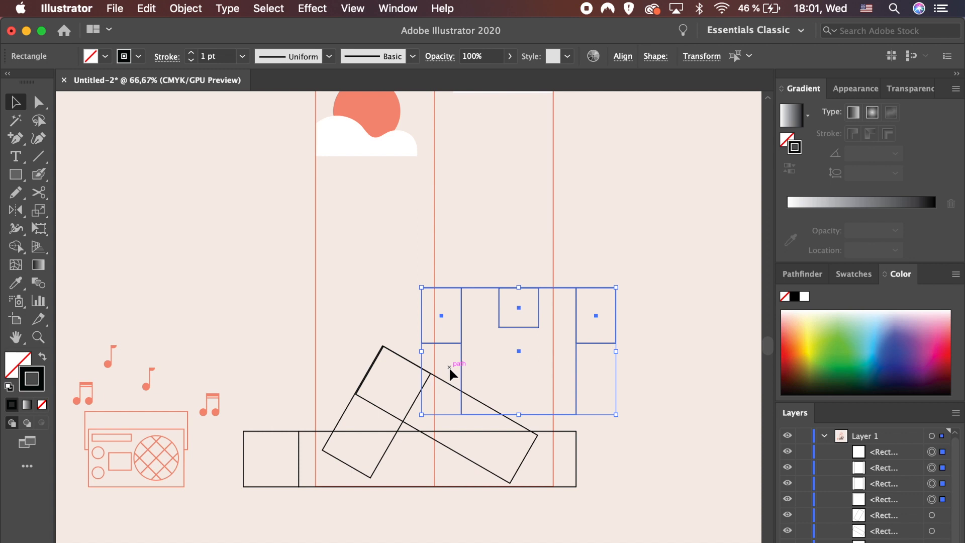
left_click(553, 420)
left_click(534, 414)
left_click_drag(526, 415, 520, 438)
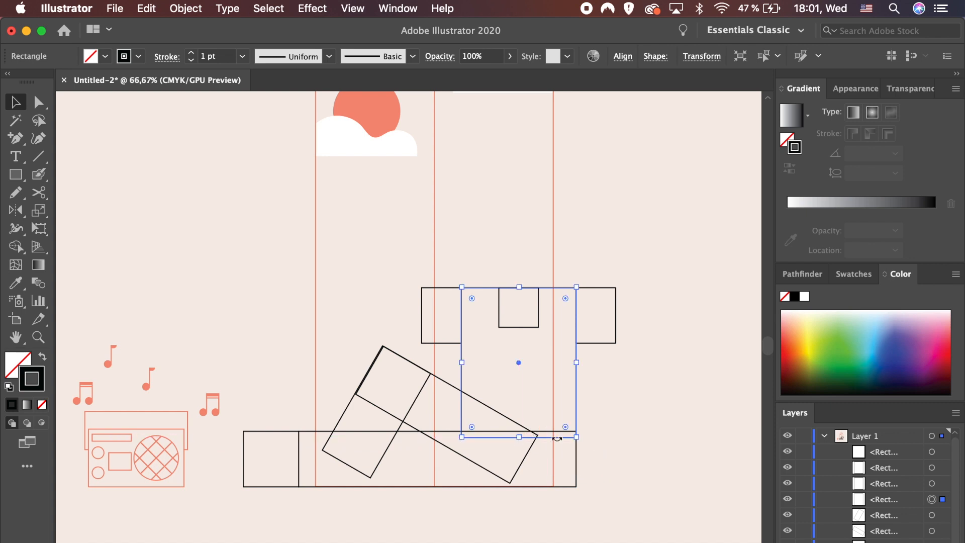
- Slant the bottom edges of both sleeve rectangles by raising their outer lower corners slightly
key("a")
left_click(620, 368)
left_click(616, 345)
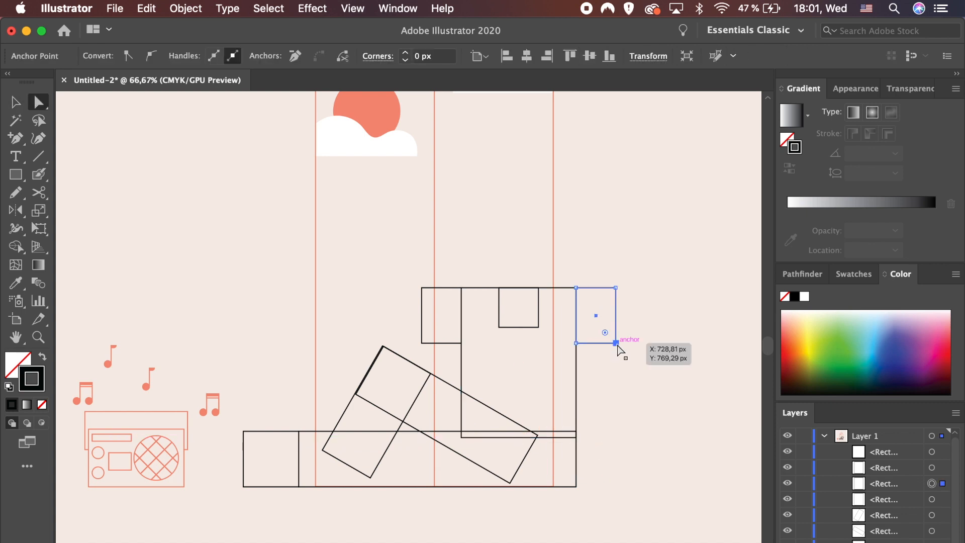
left_click_drag(616, 343, 616, 335)
left_click(421, 343)
- Round the outer top corner of each sleeve rectangle into a full shoulder curve
left_click(421, 288)
left_click_drag(433, 299, 465, 330)
left_click(616, 288)
left_click_drag(606, 299, 557, 337)
- Round both bottom corners of the neckline square to form a U-shaped neckline
left_click(499, 328)
left_click(539, 327, "shift")
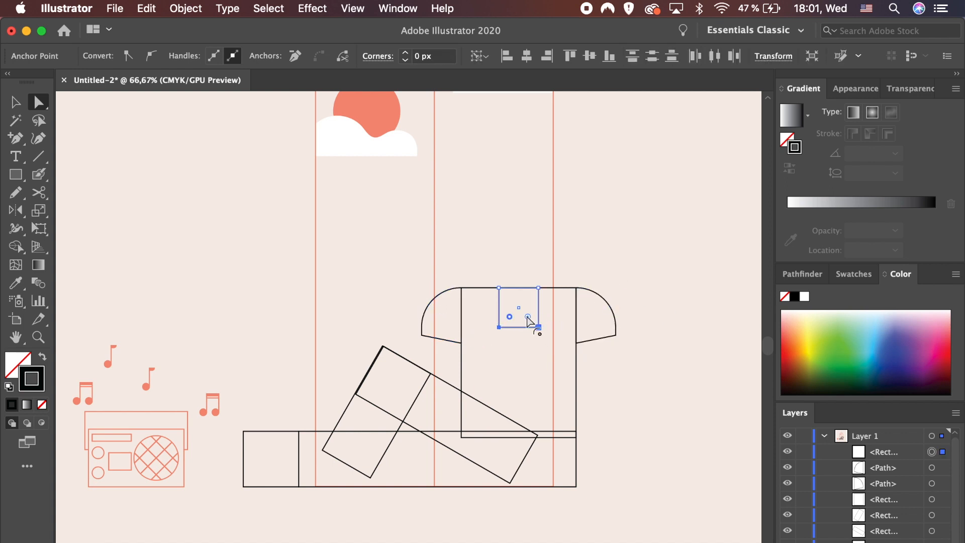
left_click(675, 393)
- Draw a small neck rectangle overlapping the shirt's top edge and centre it horizontally on the neckline
scroll(675, 393, "up", 3)
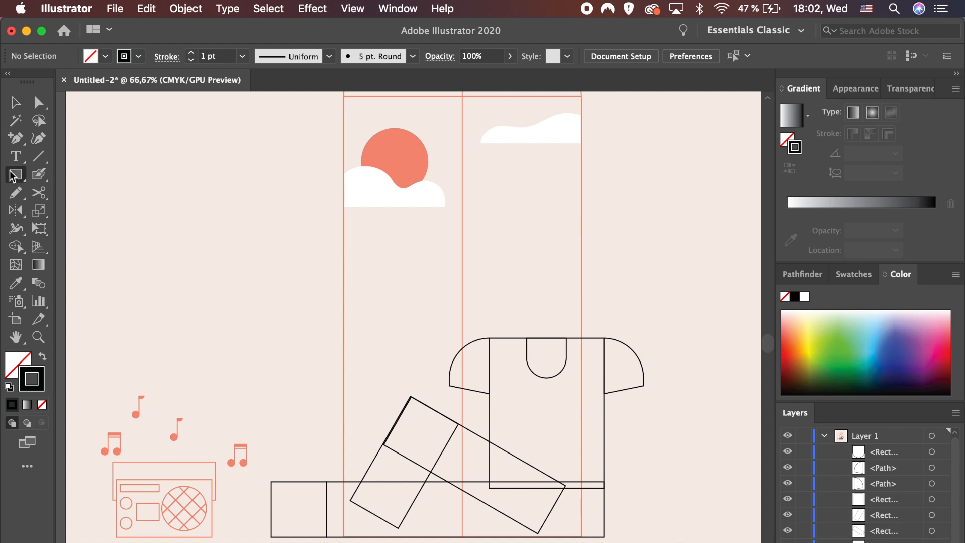
left_click_drag(532, 314, 555, 351)
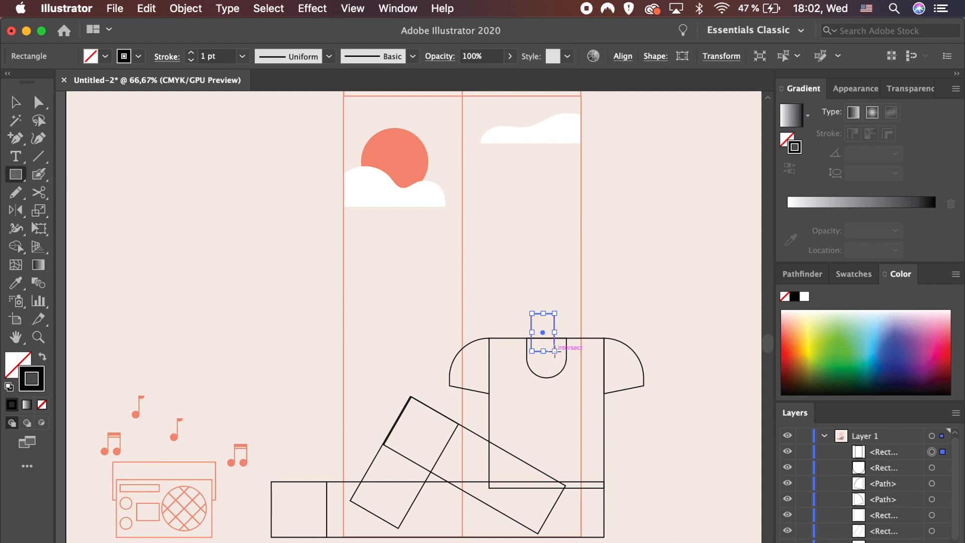
key("v")
left_click(568, 358, "shift")
left_click(623, 57)
left_click(492, 98)
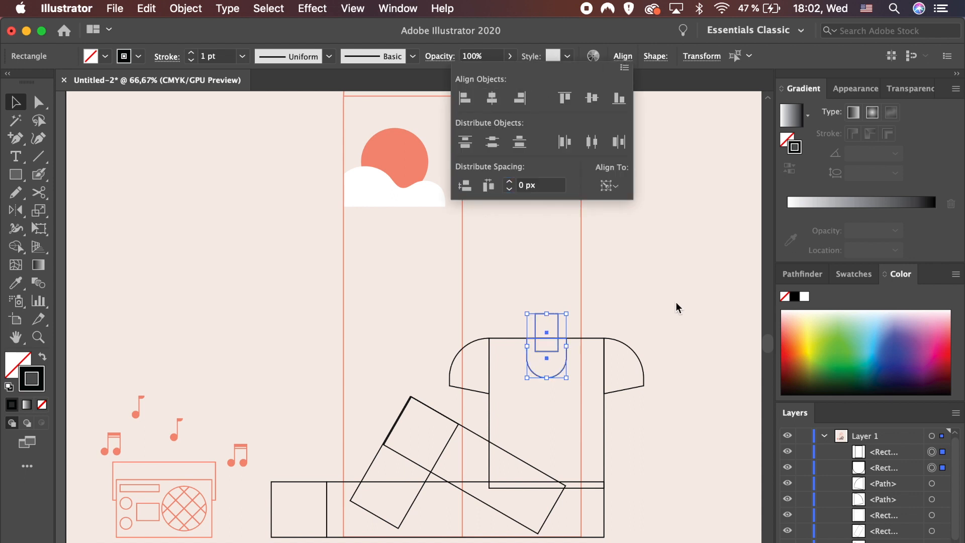
- Shorten the neck rectangle so its bottom edge sits just below the shirt's top edge
left_click(673, 347)
left_click(558, 325)
left_click_drag(547, 353, 547, 344)
left_click(225, 257)
- Draw an upright oval head above the neck with the Ellipse tool
left_click_drag(20, 175, 53, 208)
left_click_drag(527, 247, 577, 311)
key("v")
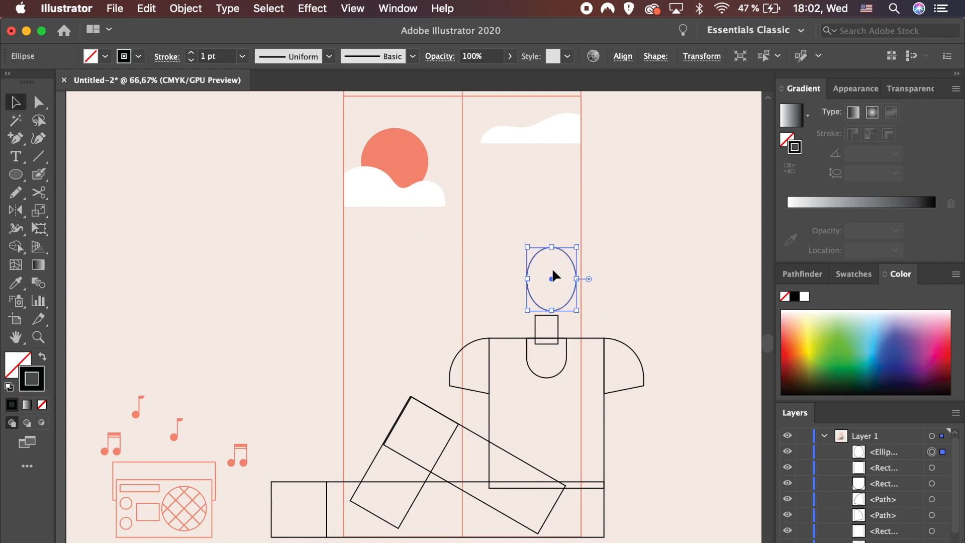
- Draw a short vertical line in the middle of the head as the nose
left_click(12, 175)
left_click(38, 158)
left_click_drag(551, 271, 552, 287)
key("v")
left_click(615, 319)
- Shorten the nose line slightly by adjusting its end points
key("super+plus")
scroll(633, 317, "right", 3)
scroll(624, 305, "up", 2)
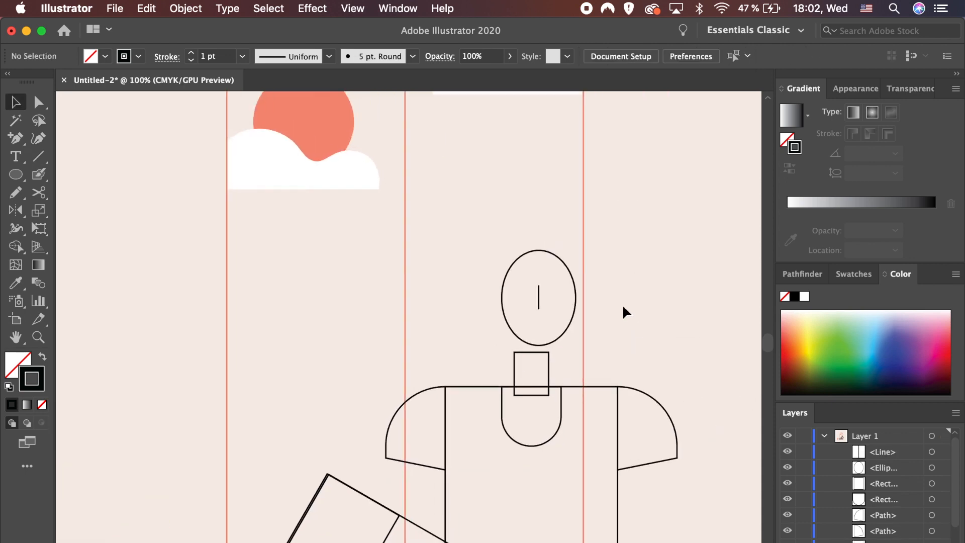
left_click(539, 292)
key("a")
left_click(541, 310)
- Draw a small ellipse below the nose and delete its top anchor point to leave a smile curve
key("l")
left_click_drag(539, 324, 554, 333)
key("a")
left_click(539, 312)
key("Delete")
left_click(623, 342)
key("v")
left_click(547, 330)
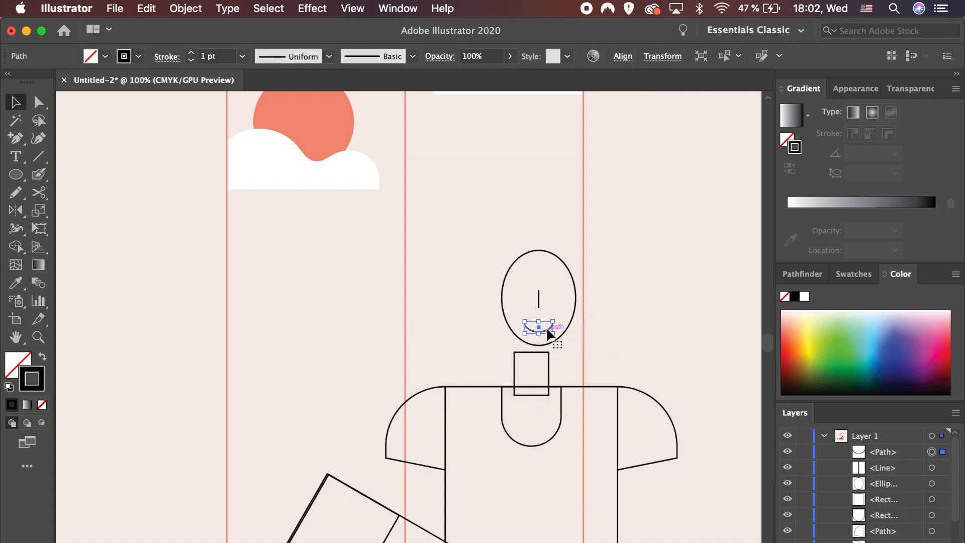
- Copy the head oval, scale the copy down to an eye beside the nose and duplicate it as the second eye
left_click(580, 333)
left_click_drag(572, 317, 493, 315)
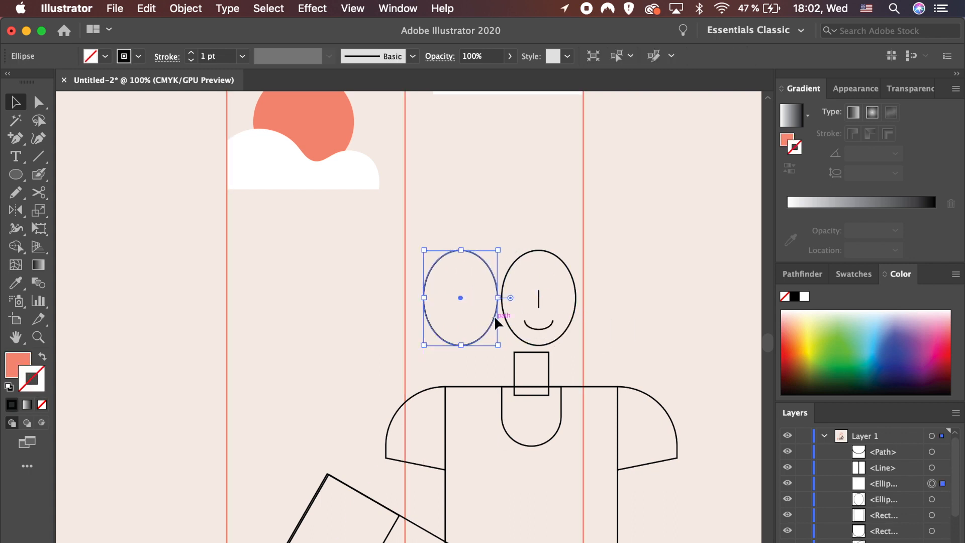
left_click_drag(498, 250, 559, 318)
left_click_drag(559, 314, 525, 316)
- Group the eyes, nose and mouth and centre the group horizontally on the head oval
left_click(547, 327, "shift")
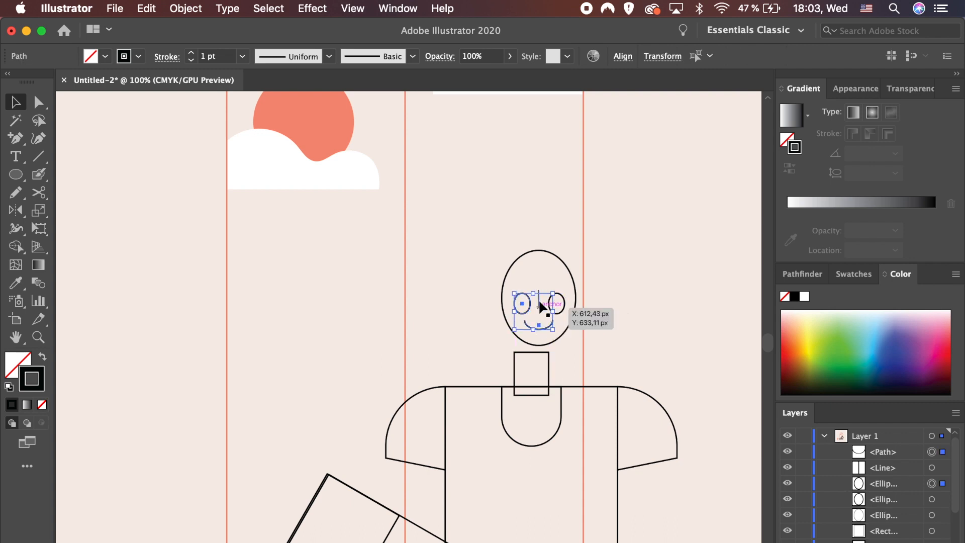
key("super+g")
left_click(559, 257, "shift")
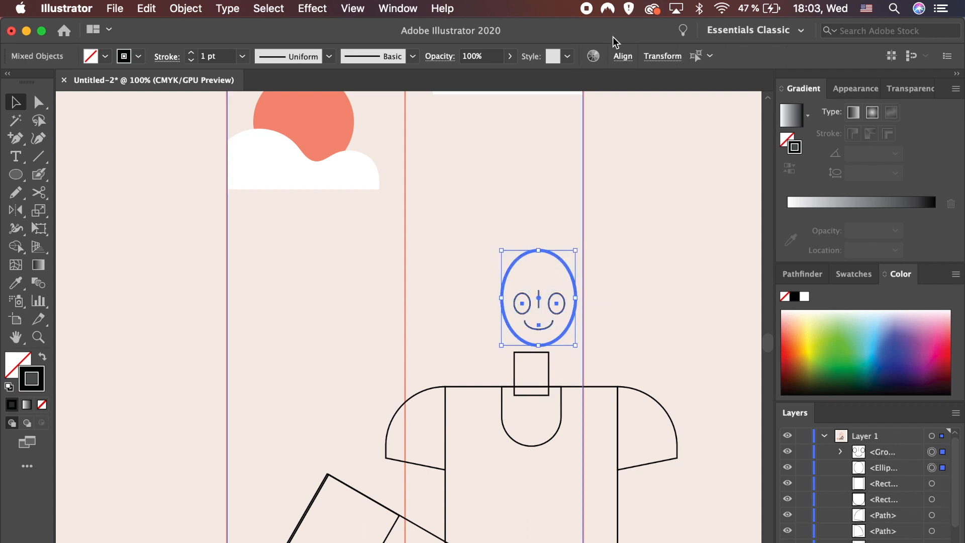
left_click(623, 56)
left_click(641, 301)
- Copy the head oval above the head, scale it down to a hair bun and nudge it down onto the crown
left_click_drag(570, 272, 567, 173)
key("Down")
key("Down")
key("Down")
key("Down")
key("Down")
key("Down")
key("Down")
key("Down")
key("Down")
key("Down")
- Draw a curved hairline sloping across the forehead and past both sides of the head oval
left_click(35, 163)
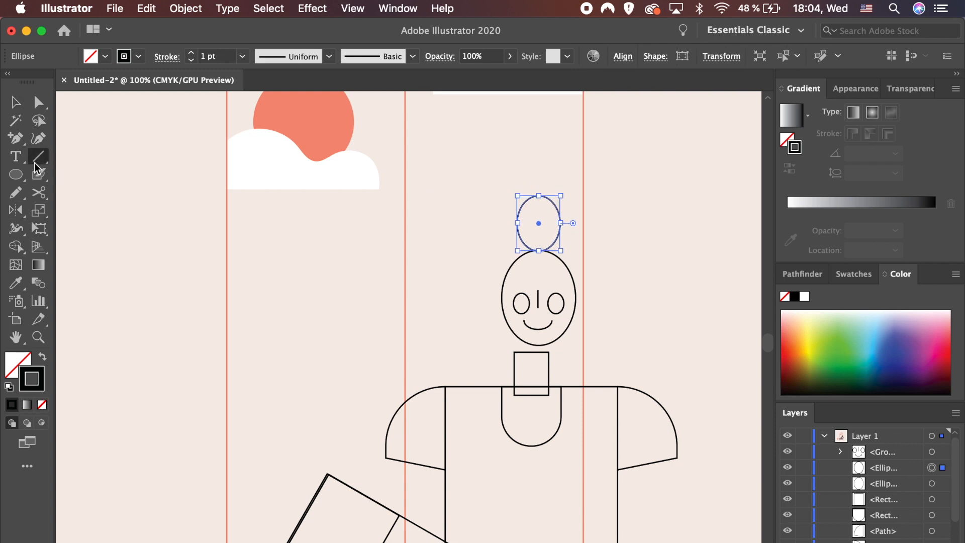
key("n")
left_click_drag(551, 287, 597, 287)
key("v")
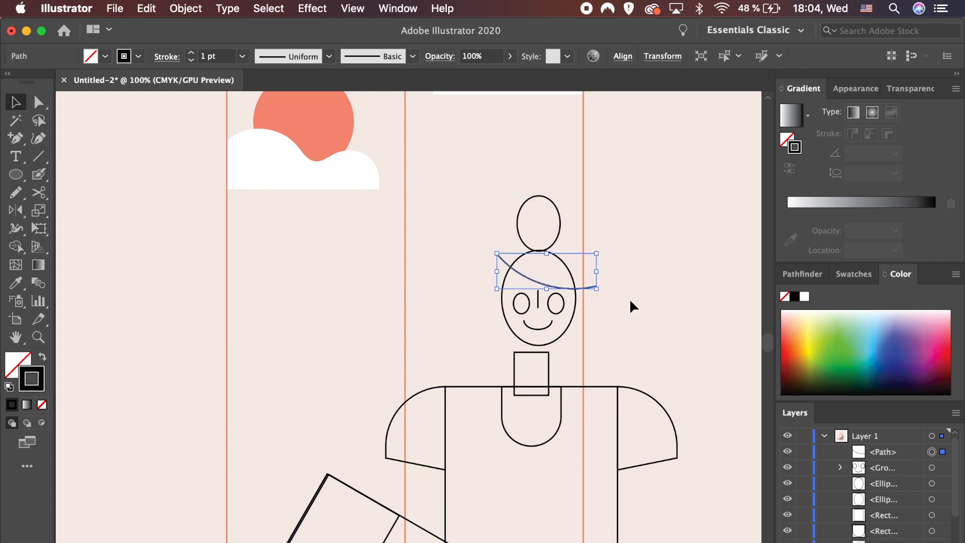
- Divide the head oval along the hairline with Pathfinder to separate the hair from the face
left_click(575, 312, "shift")
left_click(802, 274)
left_click(791, 353)
left_click(682, 279)
- Tilt the bun, head and facial features together clockwise and lower them onto the neck
left_click(558, 238)
left_click(555, 338, "shift")
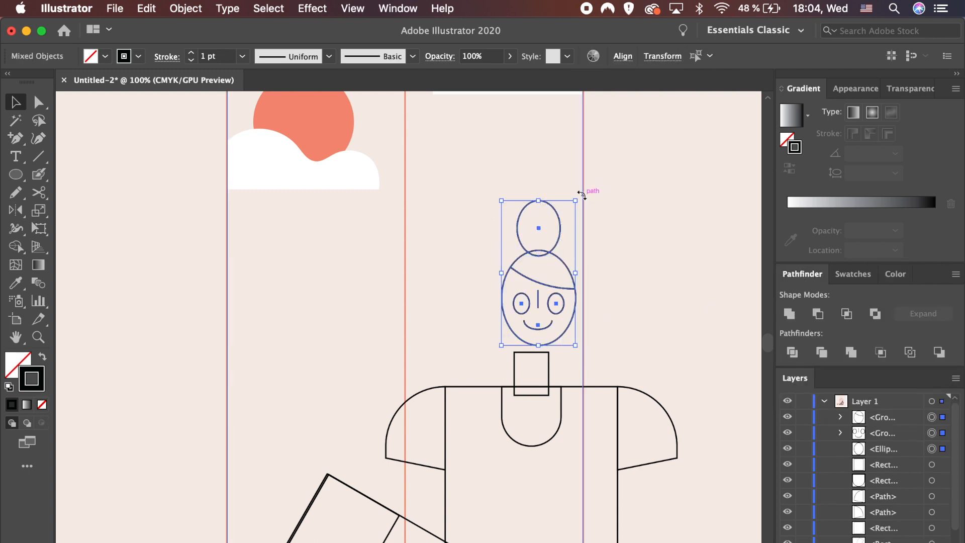
left_click_drag(587, 190, 606, 207)
left_click_drag(565, 320, 568, 336)
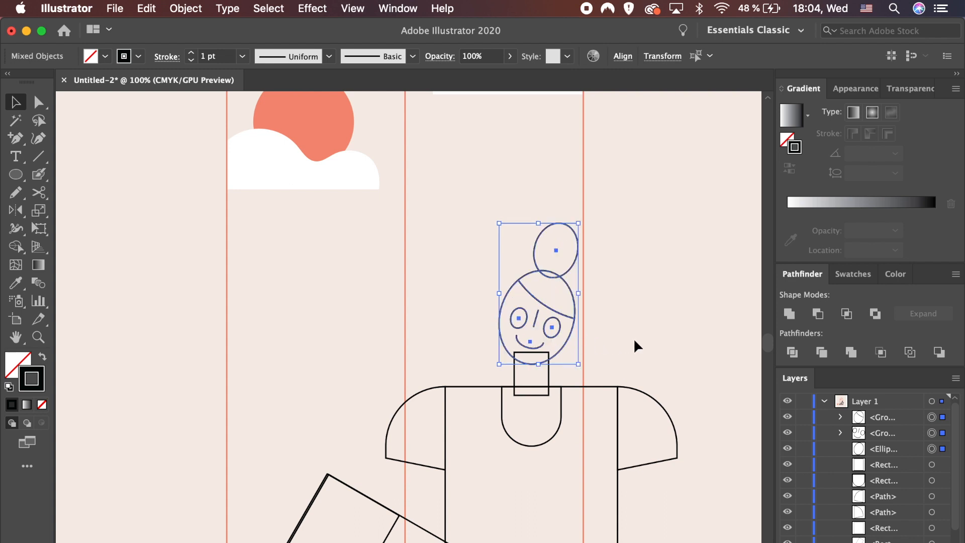
left_click(670, 358)
- Draw a tall arm rectangle, as wide as the right-hand sleeve, from the sleeve to the base rectangle's bottom line
key("super+minus")
key("super+minus")
left_click_drag(20, 178, 36, 173)
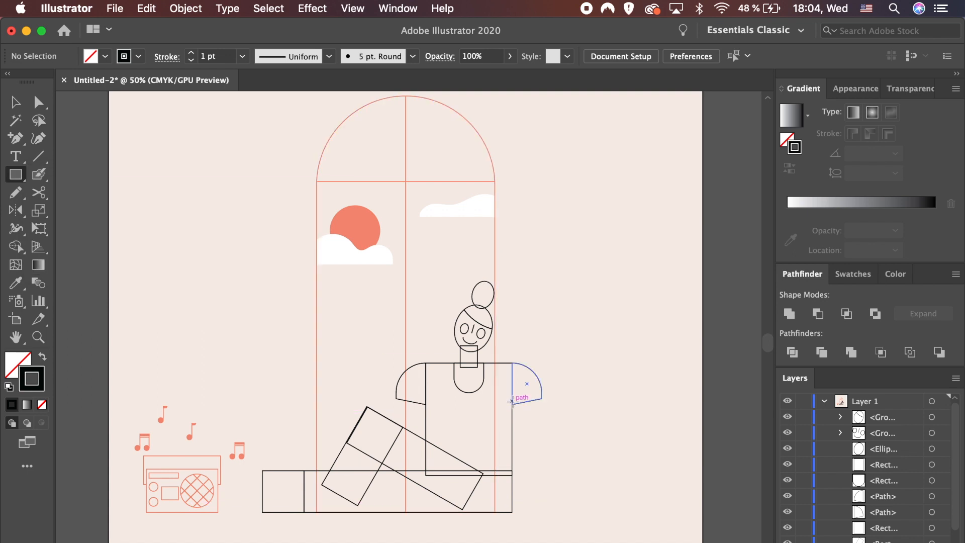
left_click_drag(513, 393, 550, 517)
- Shift both bottom corners of the right-hand arm rectangle outward so the arm slants away from the torso
key("a")
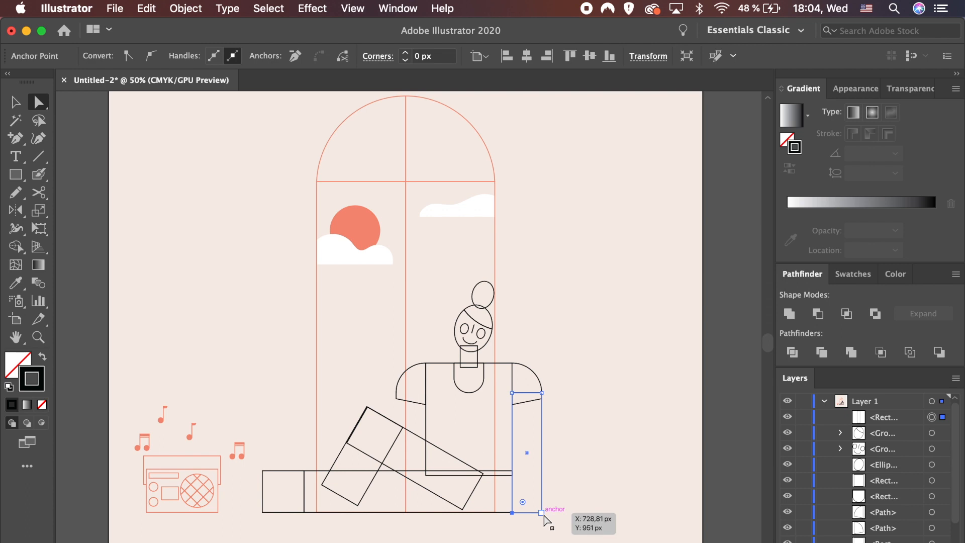
key("shift+Right")
key("shift+Right")
key("shift+Right")
key("shift+Right")
key("shift+Right")
key("shift+Right")
key("shift+Right")
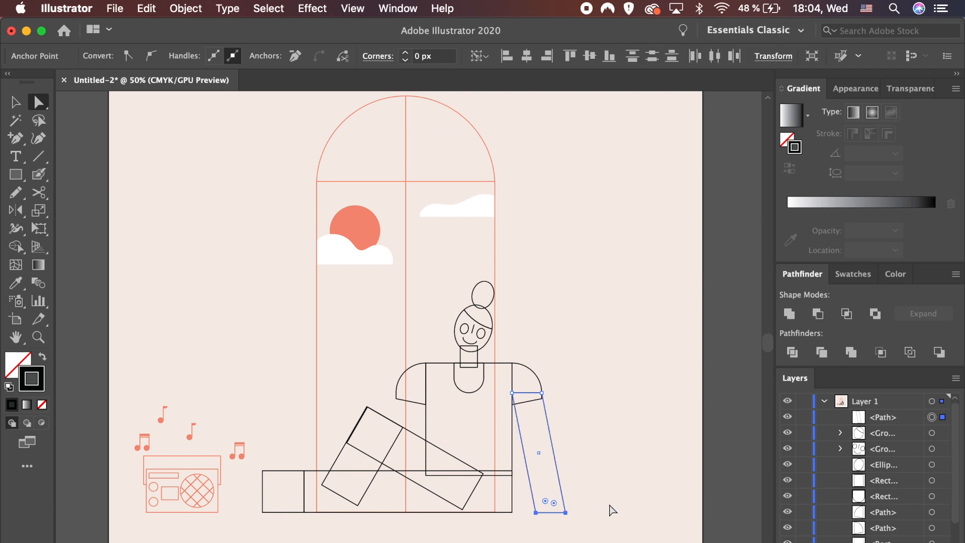
left_click(606, 510)
- Lower the arm's outer top corner to meet the outer lower corner of the right-hand sleeve
key("super+1")
left_click_drag(643, 411, 644, 424)
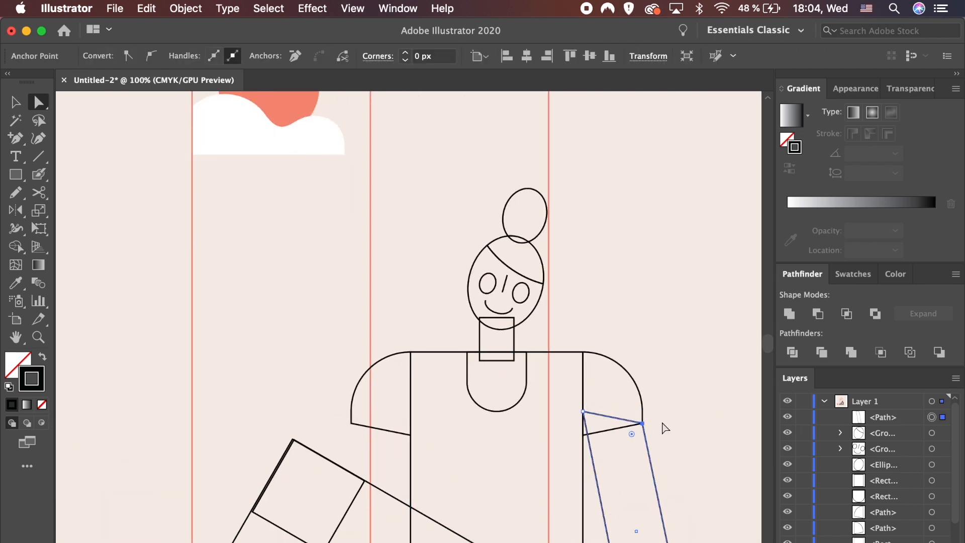
left_click(668, 429)
- Draw a low hand rectangle at the right-hand arm's lower end and round its outer top and inner bottom corners
scroll(670, 429, "down", 5)
scroll(670, 430, "right", 3)
left_click(17, 174)
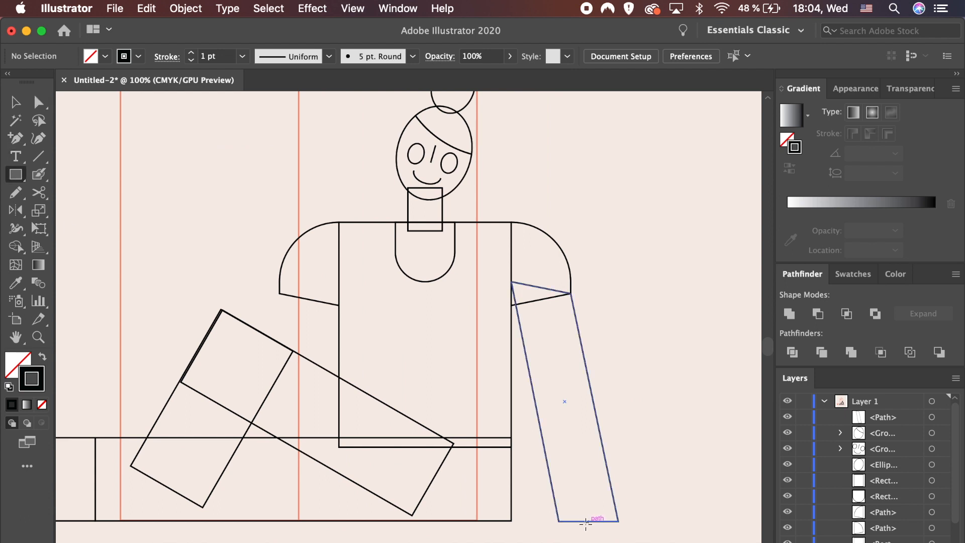
left_click_drag(560, 521, 593, 499)
key("a")
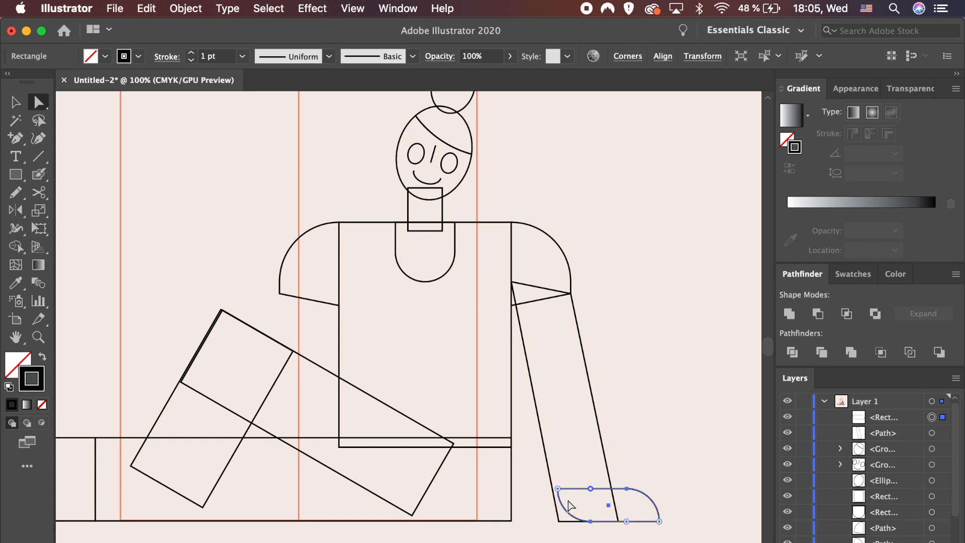
left_click(557, 500)
left_click_drag(558, 513, 615, 497)
left_click(657, 475)
- Draw a small arm rectangle directly beneath the left-hand sleeve and keep a spare copy beside the shoulder
key("super+minus")
key("super+minus")
scroll(655, 474, "left", 3)
scroll(656, 475, "up", 1)
key("v")
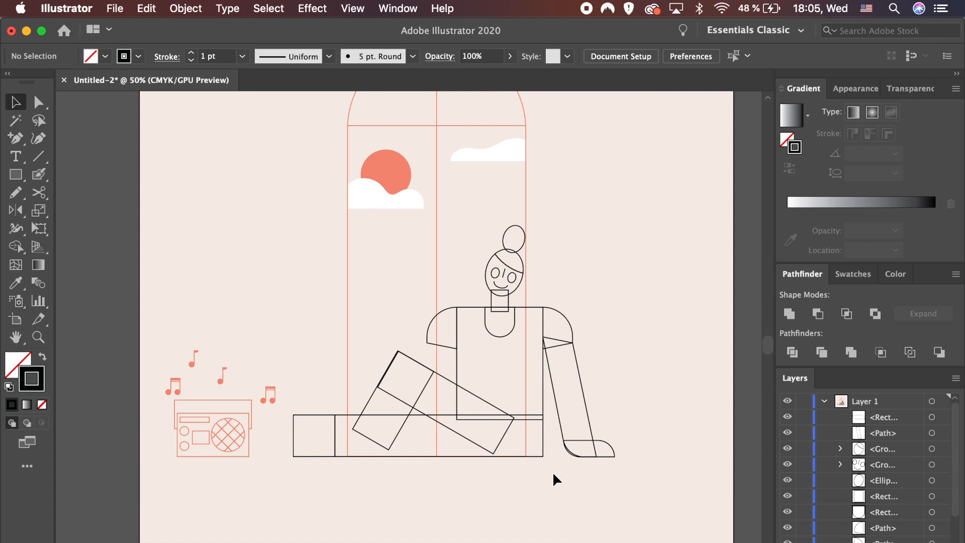
key("super+equal")
left_click_drag(446, 344, 385, 299)
key("v")
key("a")
left_click(455, 389)
key("super+equal")
key("Left")
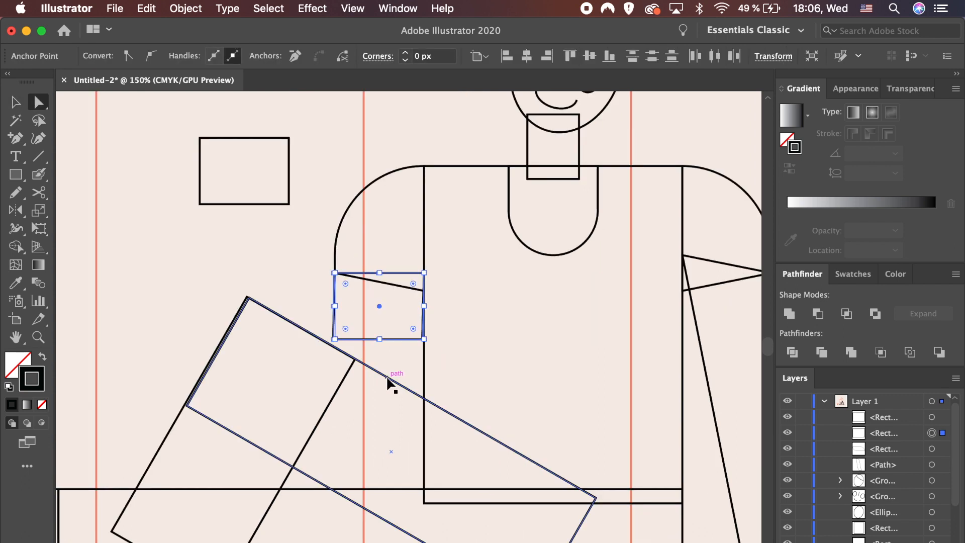
- Lengthen the left-hand arm rectangle, shift its bottom corners outward and fit its inner top corner to the sleeve
left_click_drag(380, 339, 381, 403)
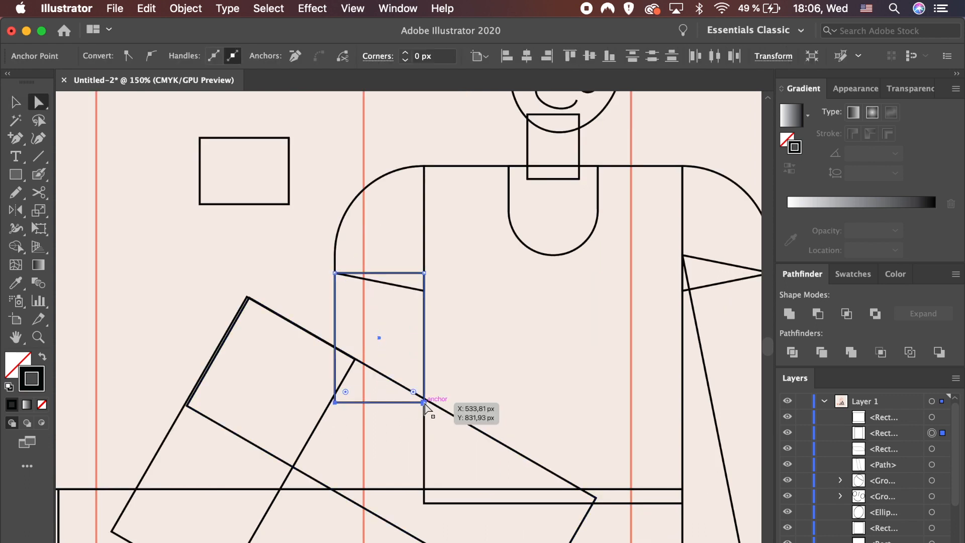
left_click(424, 403)
left_click(335, 403, "shift")
key("shift+Left")
key("shift+Left")
left_click_drag(424, 273, 423, 290)
left_click(448, 307)
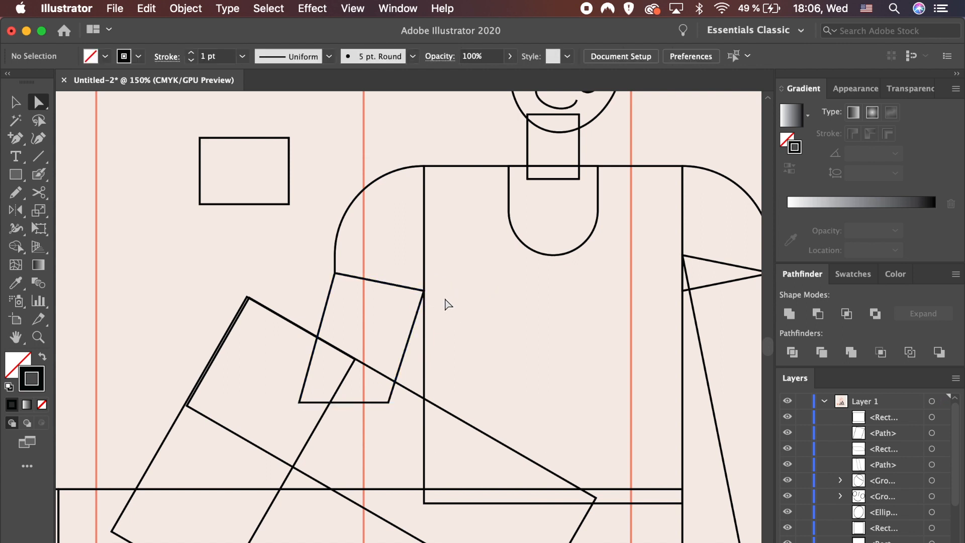
- Move the two tilted leg rectangles together toward the radio until they meet the base's vertical dividing line
key("v")
key("super+minus")
key("super+minus")
key("super+minus")
left_click(372, 385)
left_click(376, 398)
left_click(414, 406)
left_click(358, 406, "shift")
left_click_drag(358, 407, 341, 405)
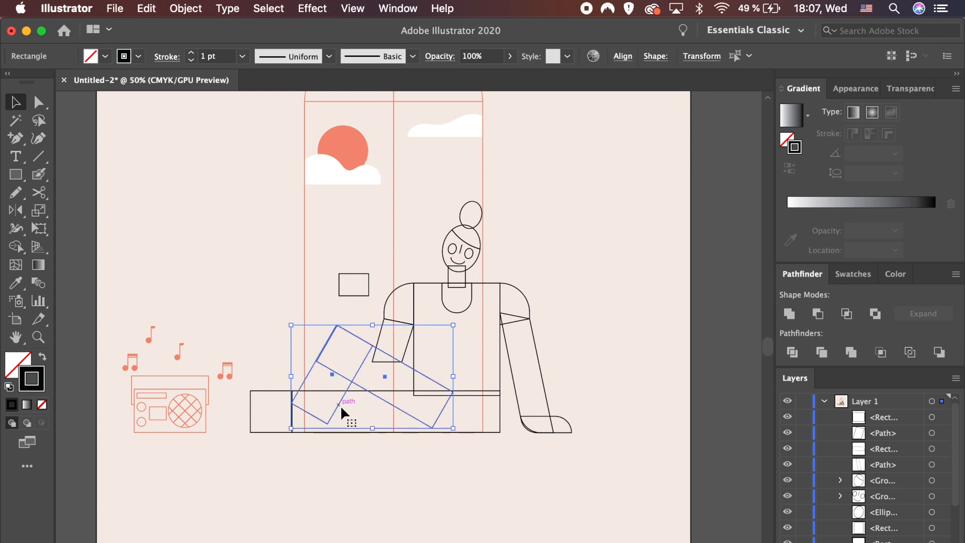
- Tilt the spare rectangle to match the thigh, place it near the knee and round its corners into a hand
scroll(372, 435, "up", 2)
scroll(372, 441, "up", 5)
left_click(366, 375)
left_click_drag(358, 375, 357, 446)
key("a")
left_click(365, 415)
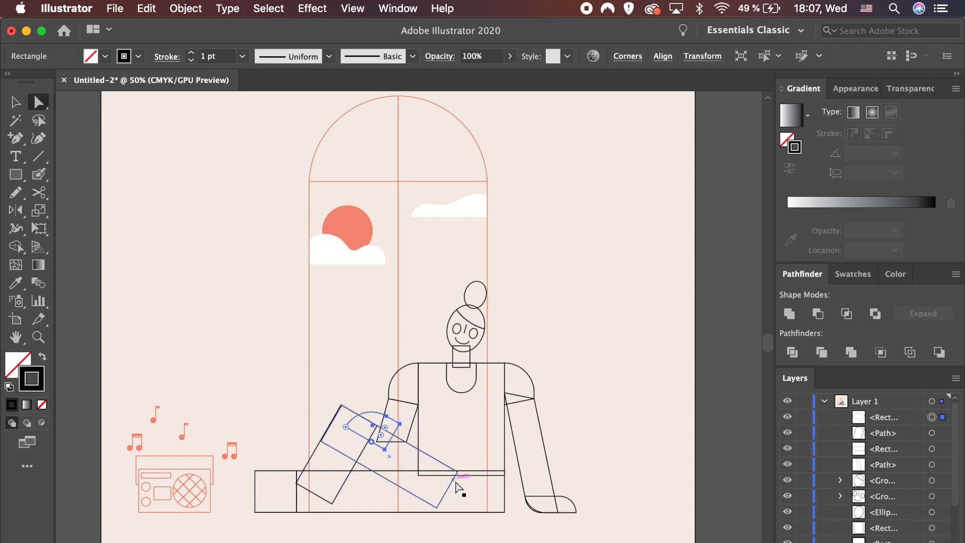
- Nudge the rounded hand shape so it rests across the thigh's upper edge near the knee
key("v")
key("Left")
key("Left")
key("Right")
key("Right")
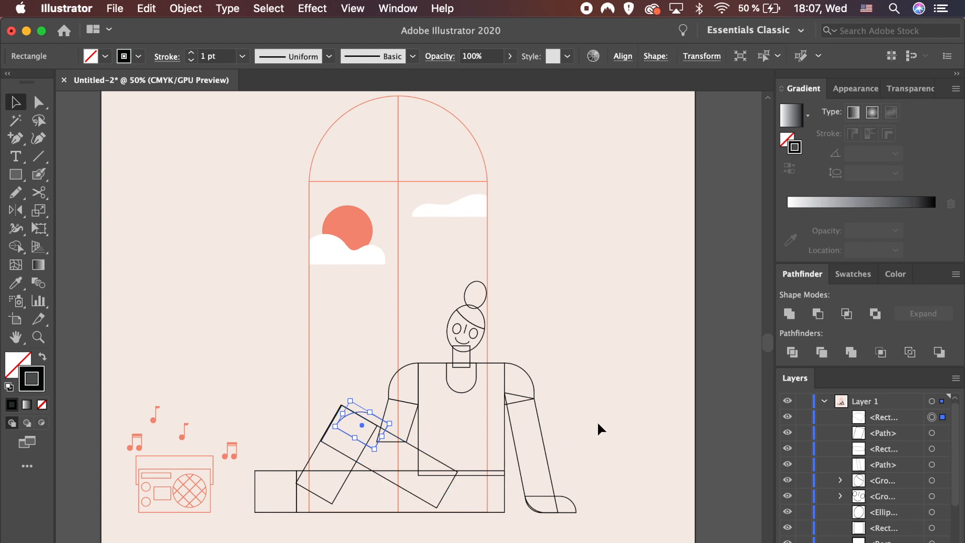
key("Up")
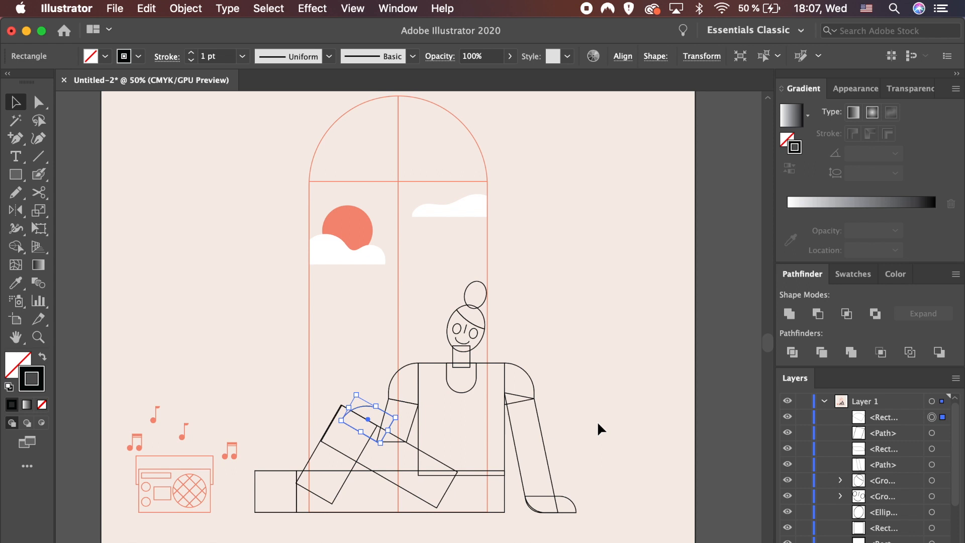
- Ungroup the divided head so the hair and face become separate shapes
left_click(484, 305)
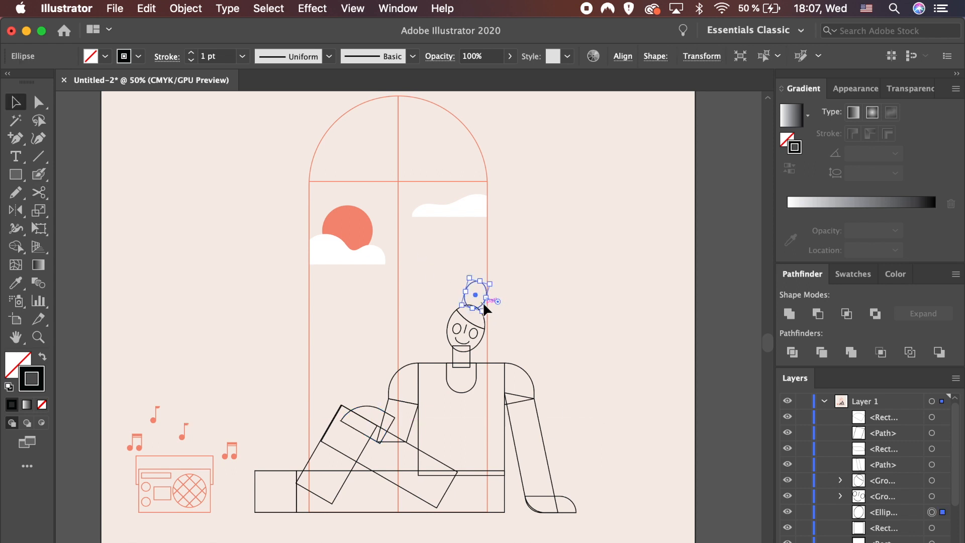
left_click(486, 326, "shift")
key("shift+super+g")
left_click(537, 332)
- Swap fill and stroke on the hair and bun and fill them with the coral swatch
left_click(485, 320)
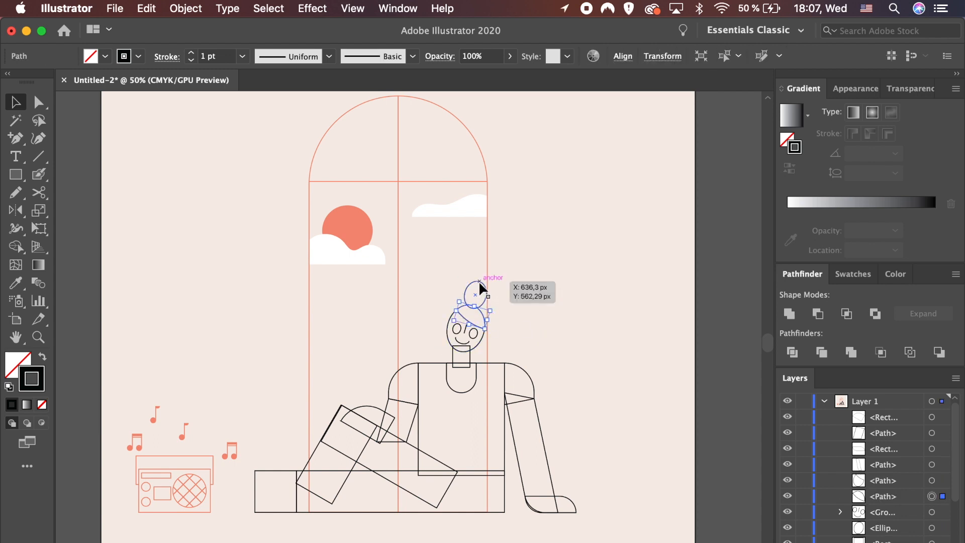
key("shift+x")
left_click(853, 274)
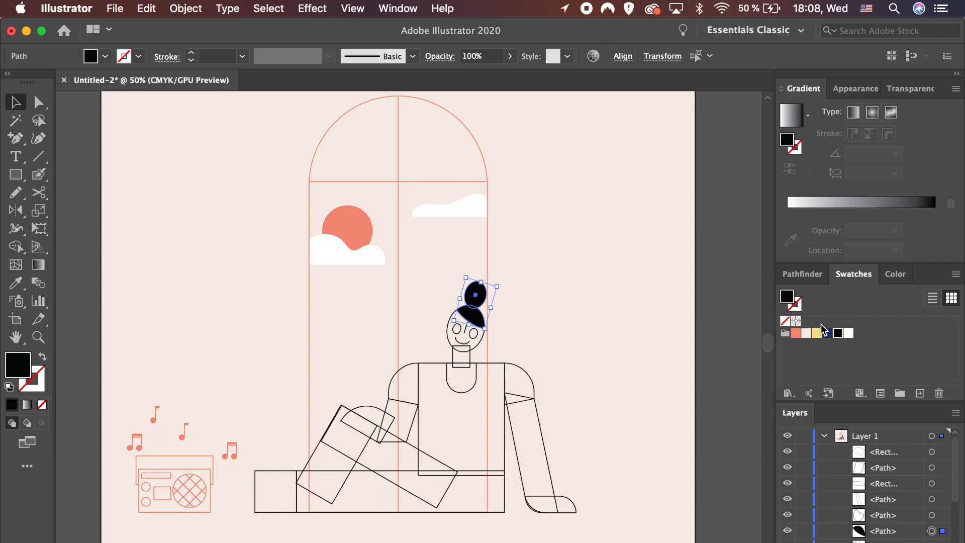
left_click(795, 333)
- Ungroup the facial features and fill both eyes with the coral swatch, without an outline
left_click(462, 339)
left_click(495, 346)
left_click(474, 333)
left_click(458, 330, "shift")
key("shift+x")
left_click(806, 333)
left_click(796, 333)
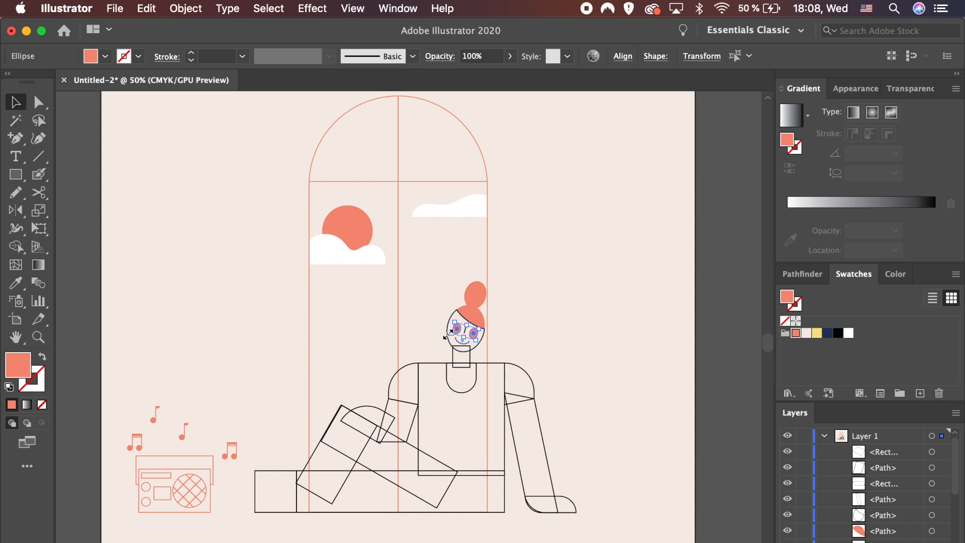
- Fill the face shape with the yellow swatch, without an outline, and send it behind the facial features
key("super+equal")
key("super+equal")
key("super+equal")
left_click(452, 373)
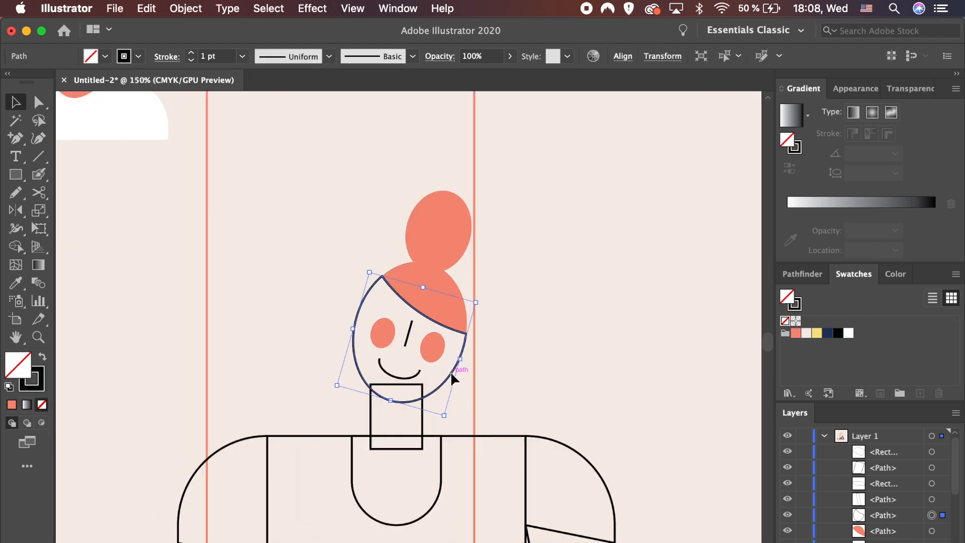
key("shift+x")
left_click(817, 333)
key("super+bracketleft")
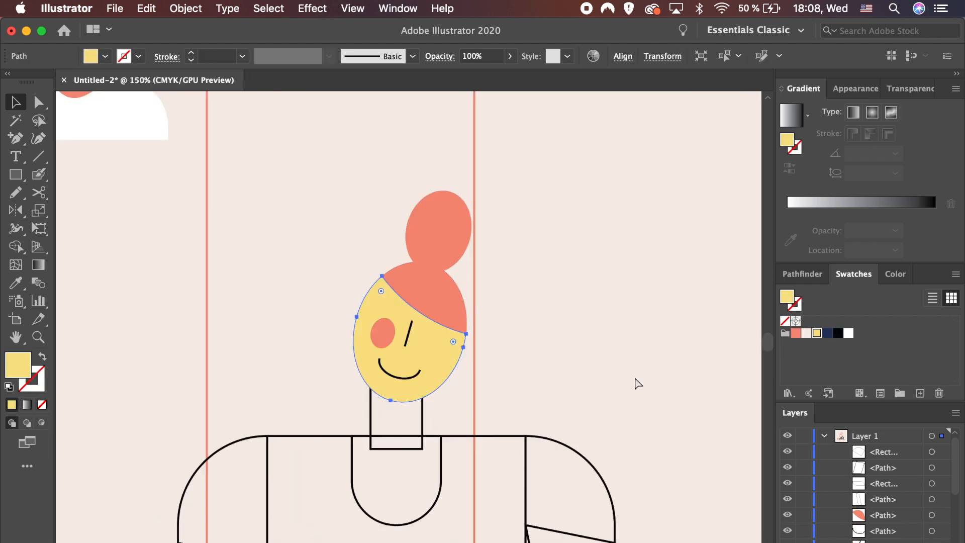
- Fill the neck rectangle and the rounded neckline shape with the yellow swatch, without outlines
left_click(421, 447)
left_click(432, 437, "shift")
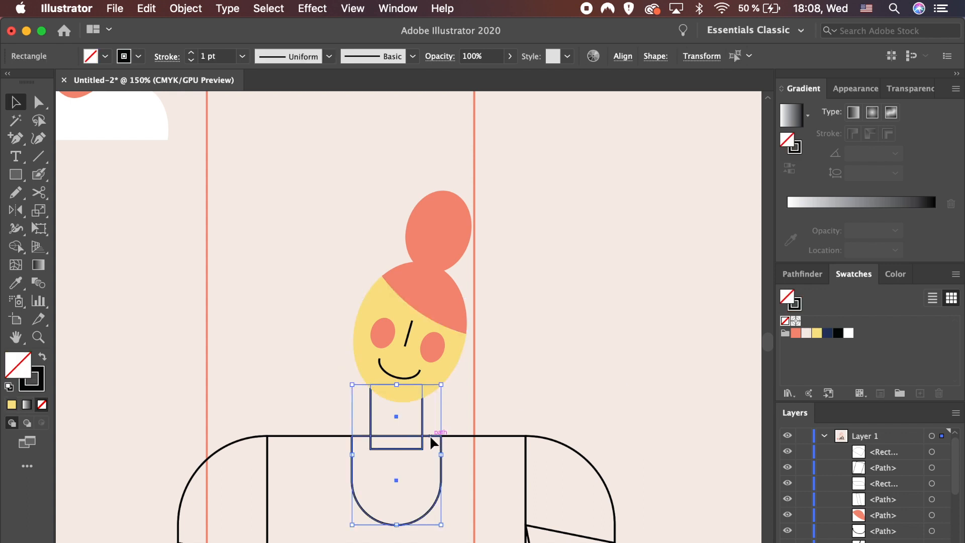
key("shift+x")
left_click(817, 333)
left_click(666, 382)
- Fill both rounded sleeves with the coral swatch, without outlines
scroll(634, 372, "down", 5)
scroll(633, 372, "left", 2)
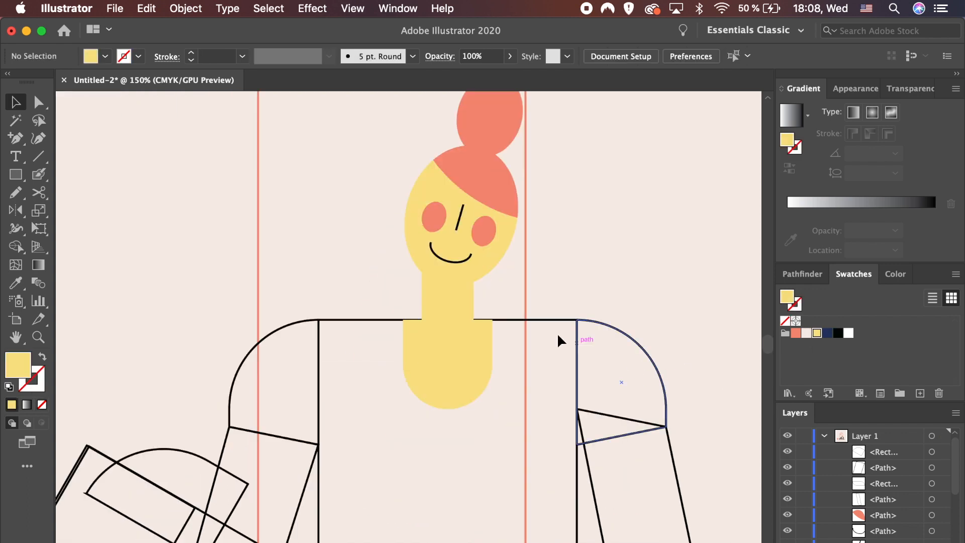
left_click(541, 321)
left_click(609, 333)
left_click(261, 346, "shift")
key("shift+x")
left_click(796, 332)
left_click(711, 385)
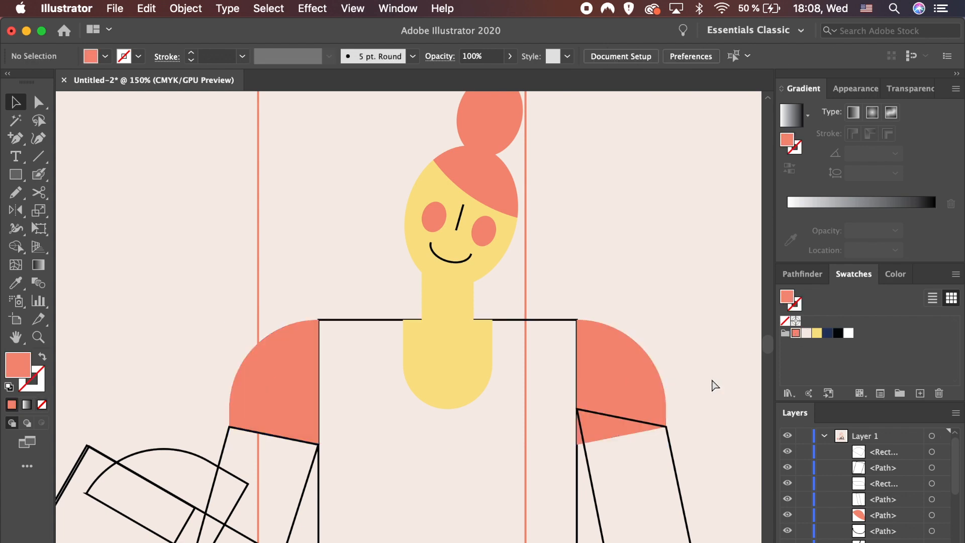
- Copy the torso rectangle, paste it in back, and fill the copy with the coral swatch, without an outline
key("super+minus")
key("super+minus")
left_click(483, 383)
left_click(185, 9)
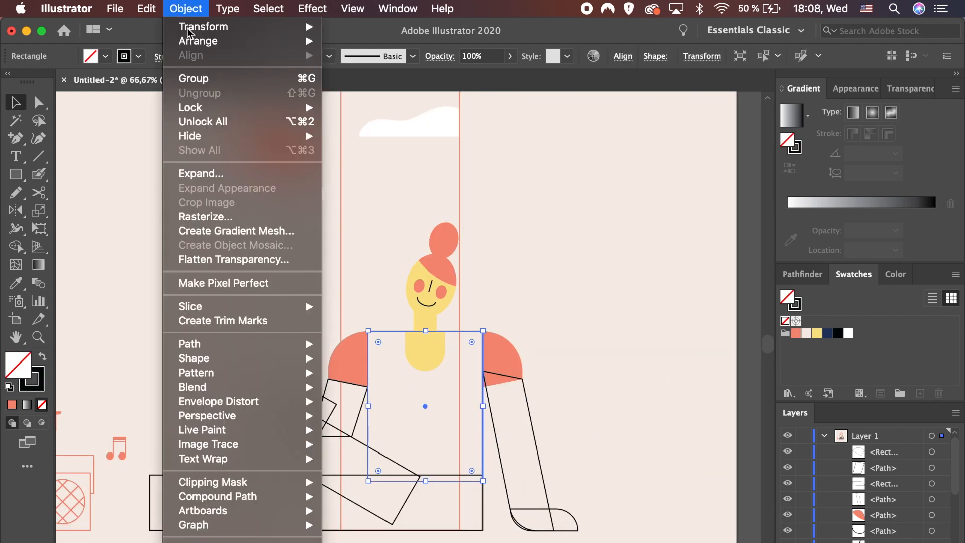
mouse_move(146, 8)
left_click(158, 79)
left_click(146, 8)
left_click(179, 121)
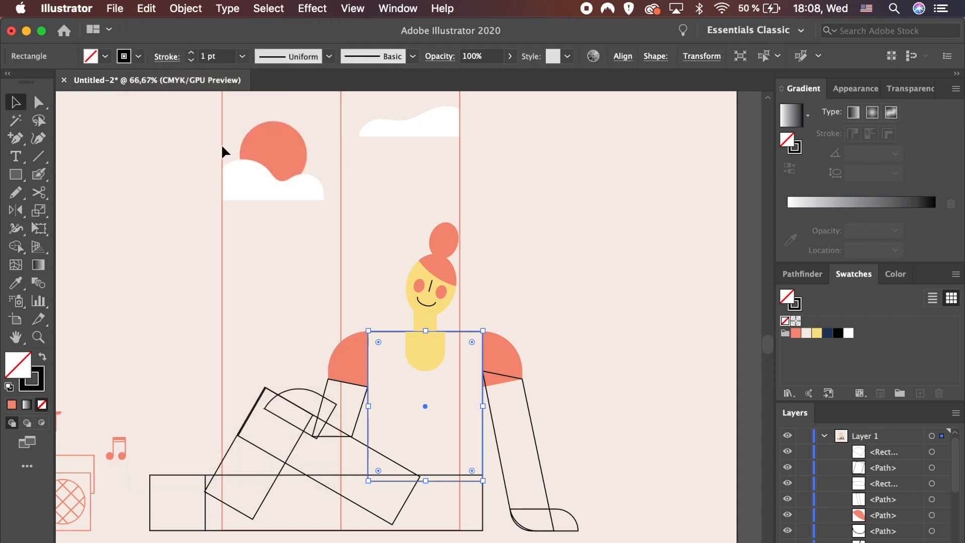
key("shift+x")
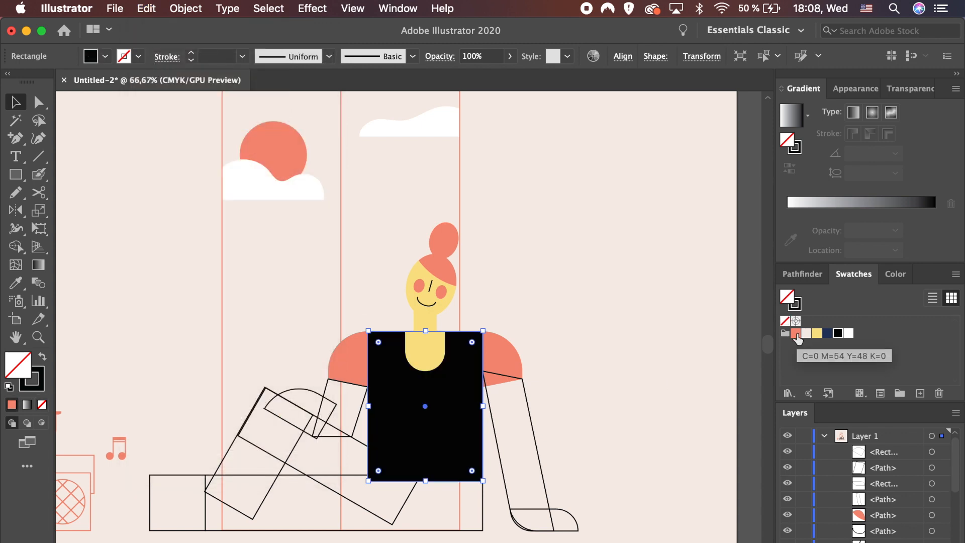
left_click(796, 334)
- Bring the black-outlined torso rectangle forward above the sleeves
key("super+plus")
key("super+plus")
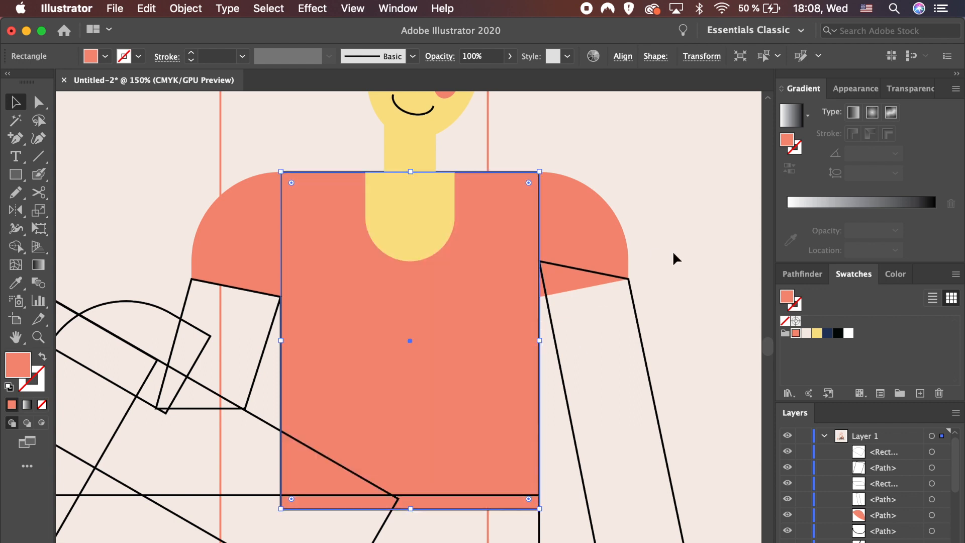
left_click(672, 259)
left_click(497, 172)
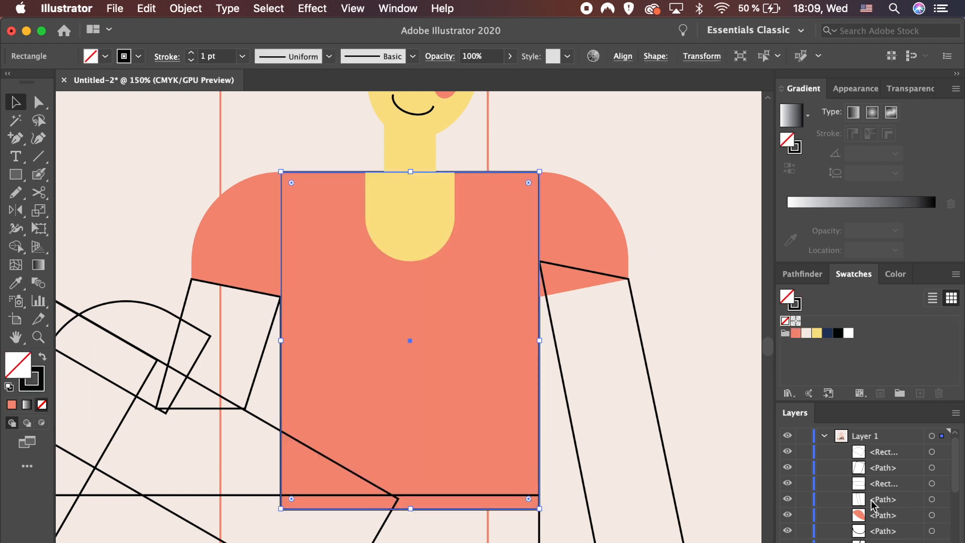
scroll(873, 504, "down", 5)
key("super+bracketright")
key("super+bracketright")
key("super+bracketright")
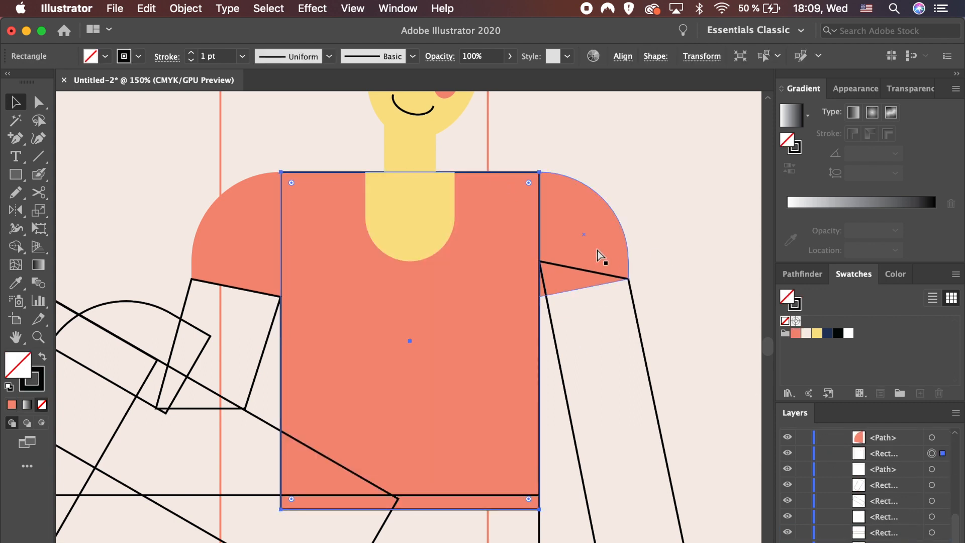
- Add two anchor points beside the straight arm's sleeve and delete the outline's lower corner there, leaving a short seam line
key("plus")
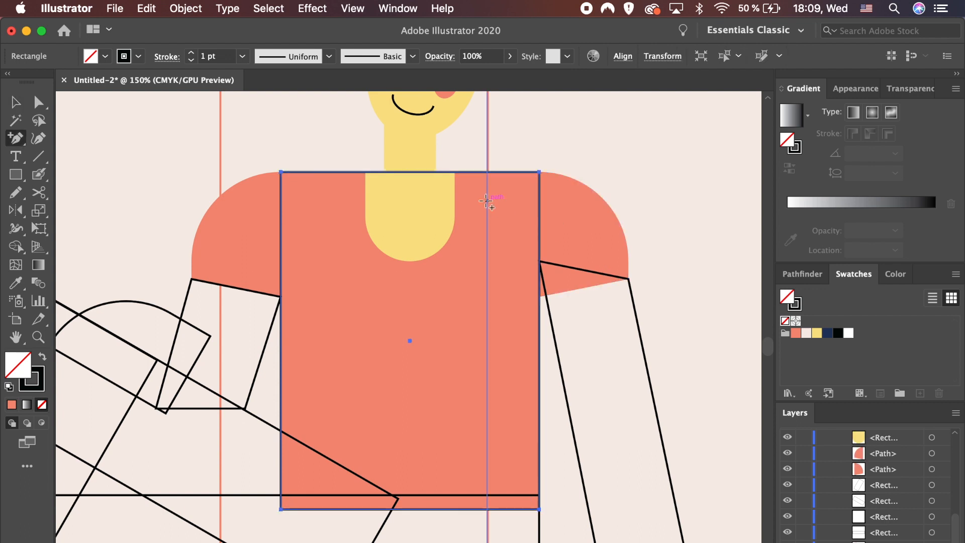
left_click(539, 201)
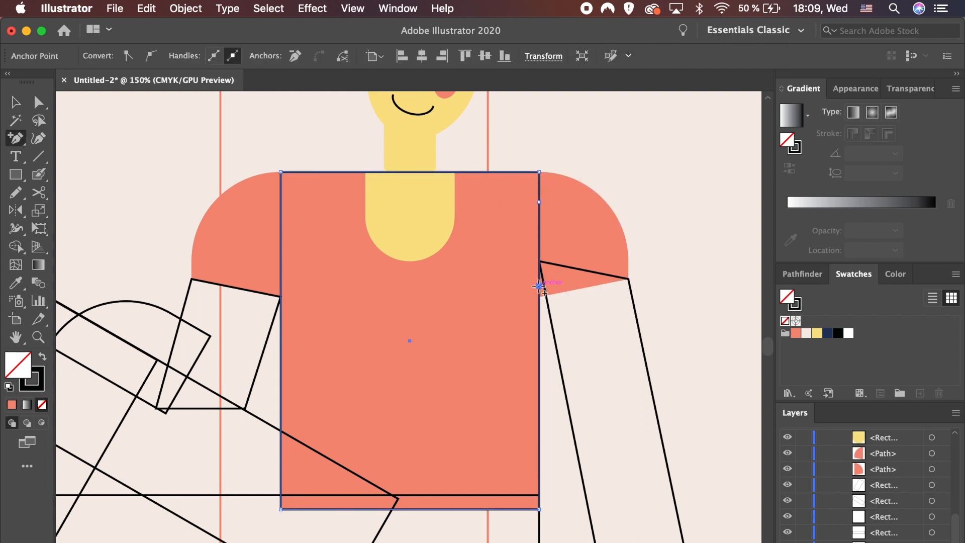
left_click(539, 285)
key("a")
left_click(539, 510)
key("Delete")
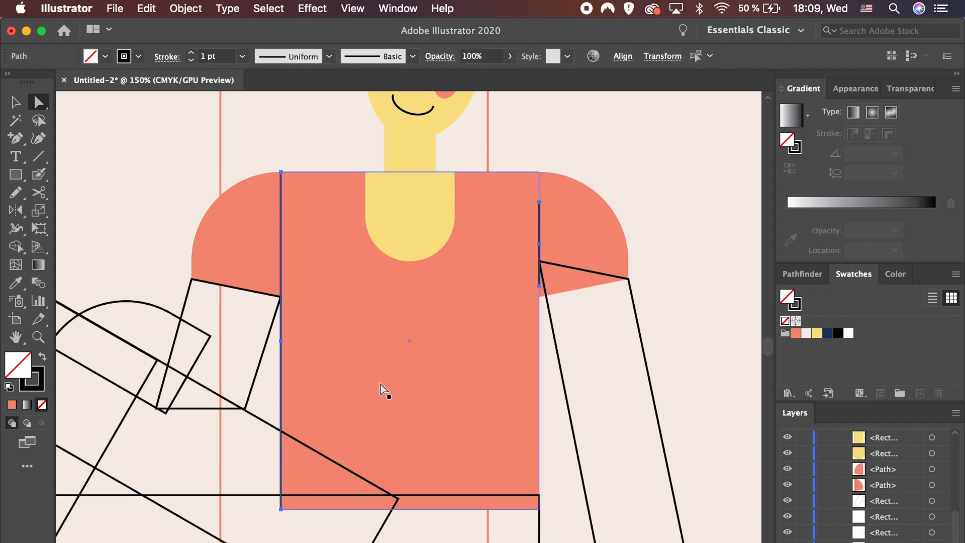
- Add anchor points beside the bent arm's sleeve and delete the remaining corner points, leaving a matching short seam line
key("plus")
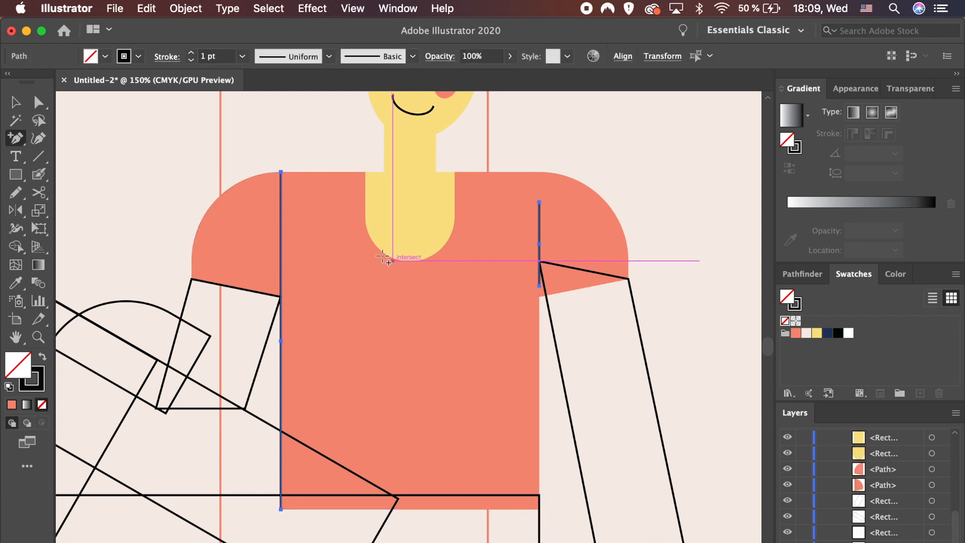
left_click(280, 202)
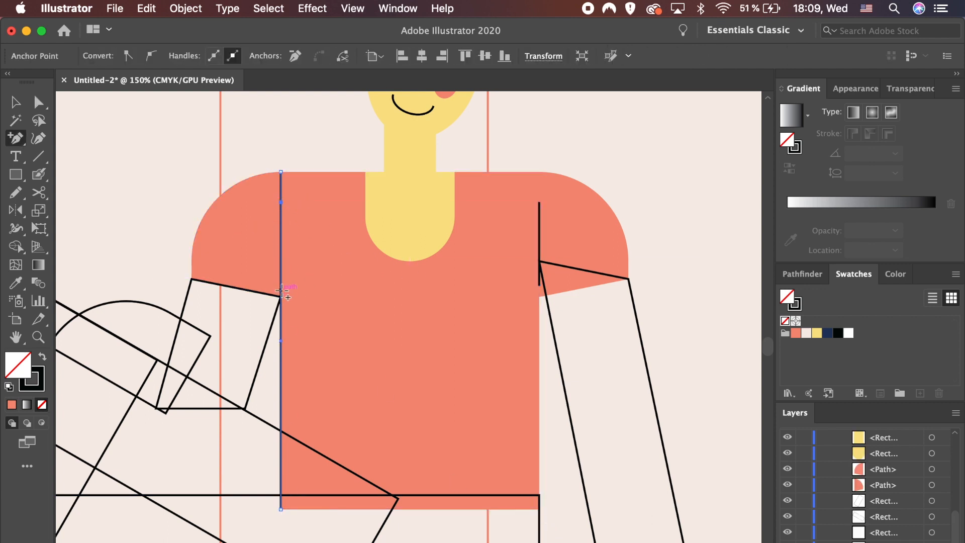
left_click(281, 509)
key("Delete")
left_click(281, 172)
key("Delete")
left_click(696, 279)
- Fill the straight arm and hand group with the yellow swatch, without an outline, and send it behind the sleeve
key("super+1")
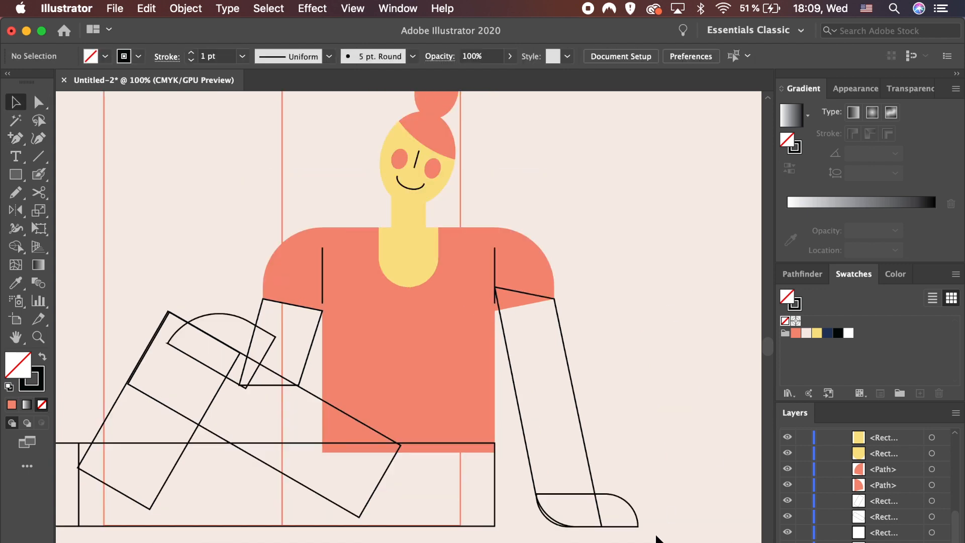
left_click(528, 452)
key("shift+x")
left_click(817, 334)
key("super+bracketleft")
key("super+bracketleft")
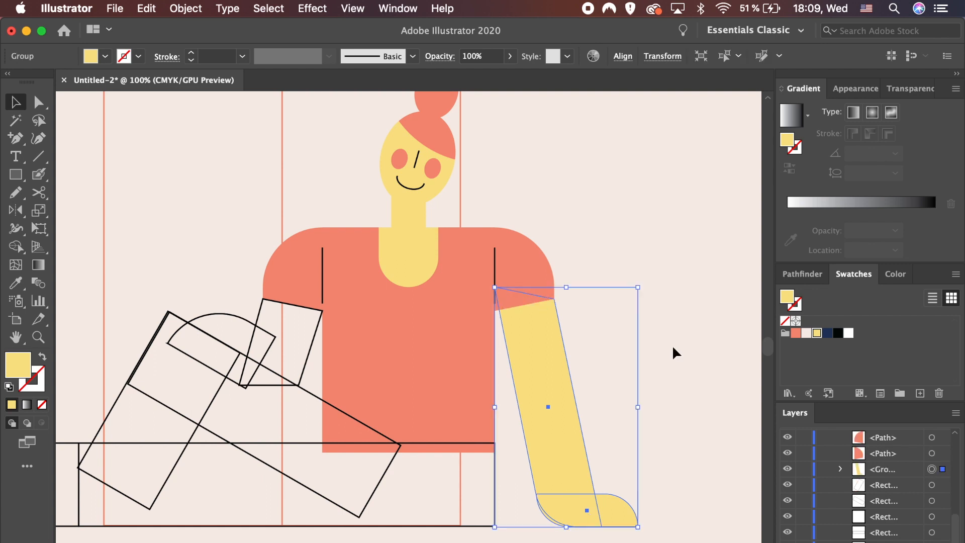
- Unite the straight arm with its hand, and unite both sleeves with the torso into one shirt shape
left_click(795, 275)
left_click(689, 440)
scroll(688, 440, "left", 2)
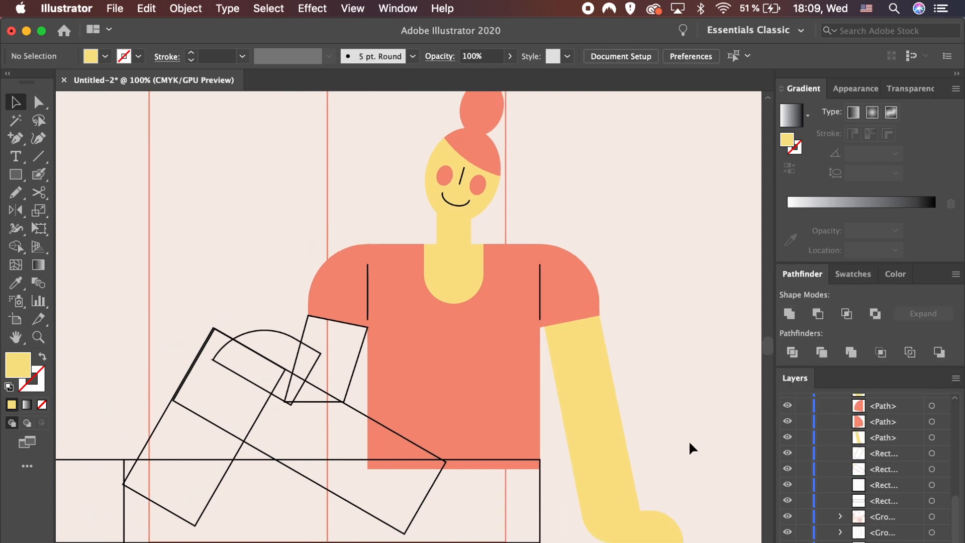
scroll(428, 389, "left", 2)
left_click(579, 292)
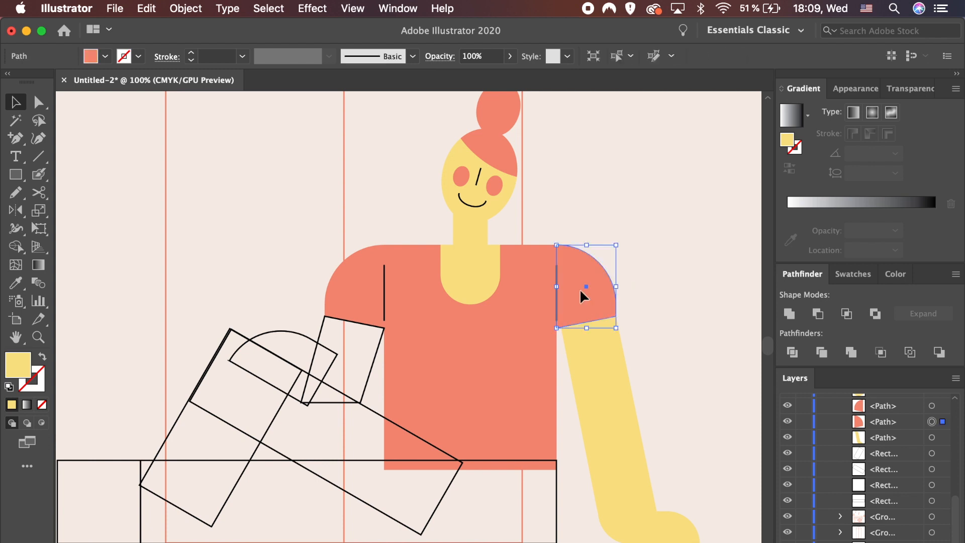
left_click(539, 324, "shift")
left_click(789, 313)
left_click(665, 310)
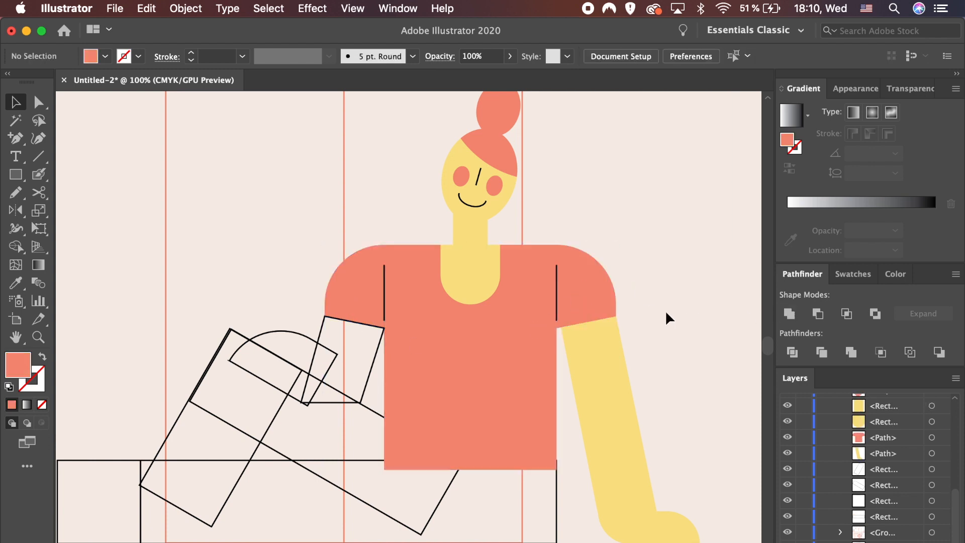
- Paste a copy of the yellow neckline shape in back and enlarge it slightly from its centre
scroll(665, 310, "left", 2)
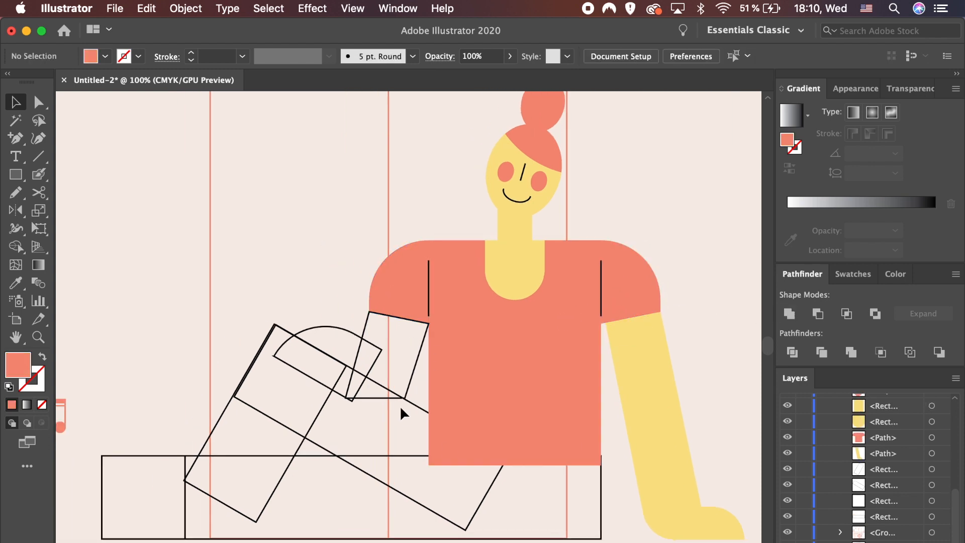
left_click(513, 276)
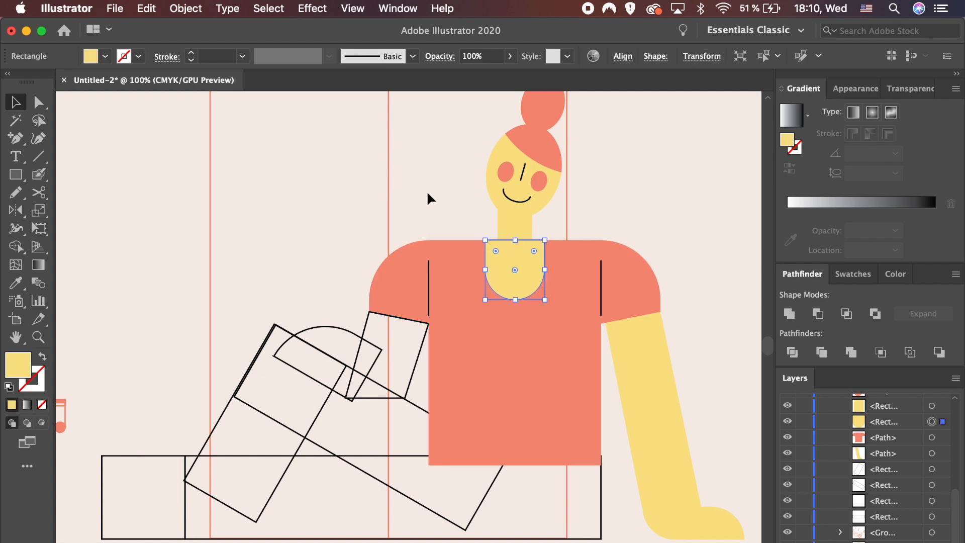
left_click(146, 8)
left_click(146, 8)
left_click(146, 8)
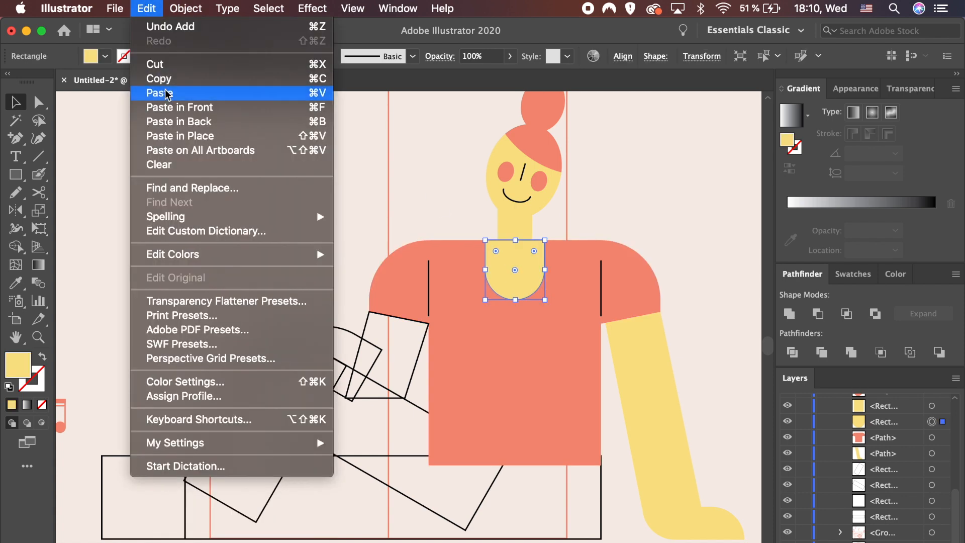
left_click(180, 123)
left_click_drag(545, 300, 553, 305)
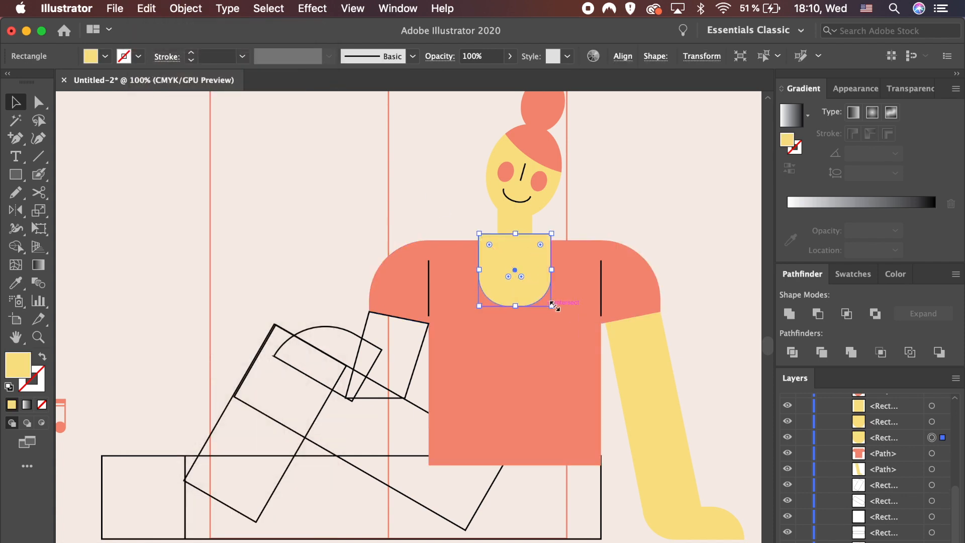
- Swap fill and stroke on the enlarged neckline copy and colour its stroke with the white swatch
left_click(43, 358)
left_click(854, 276)
left_click(807, 334)
left_click(848, 333)
left_click(46, 403)
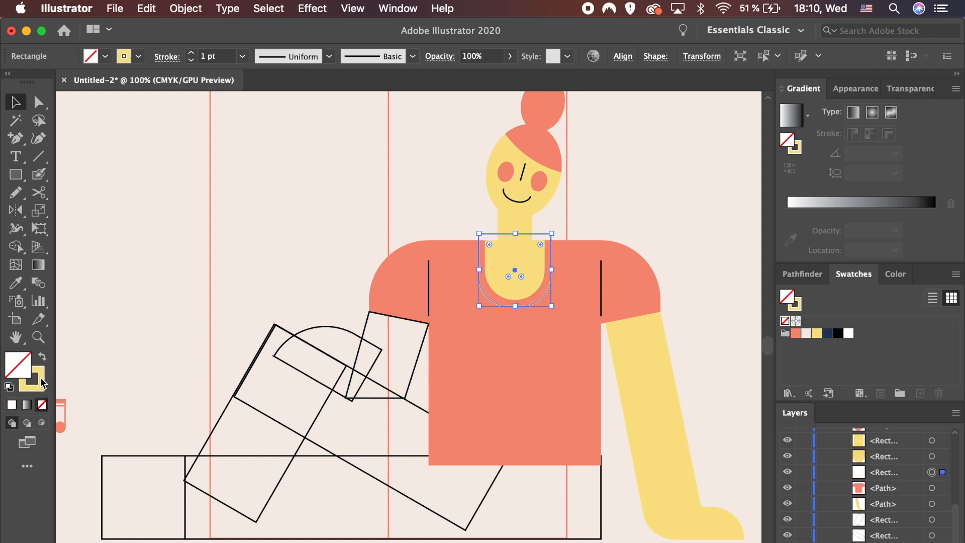
left_click(41, 380)
left_click(853, 276)
left_click(849, 333)
- Expand the white collar line and remove the part of it that extends above the shirt's shoulder edge
left_click(146, 8)
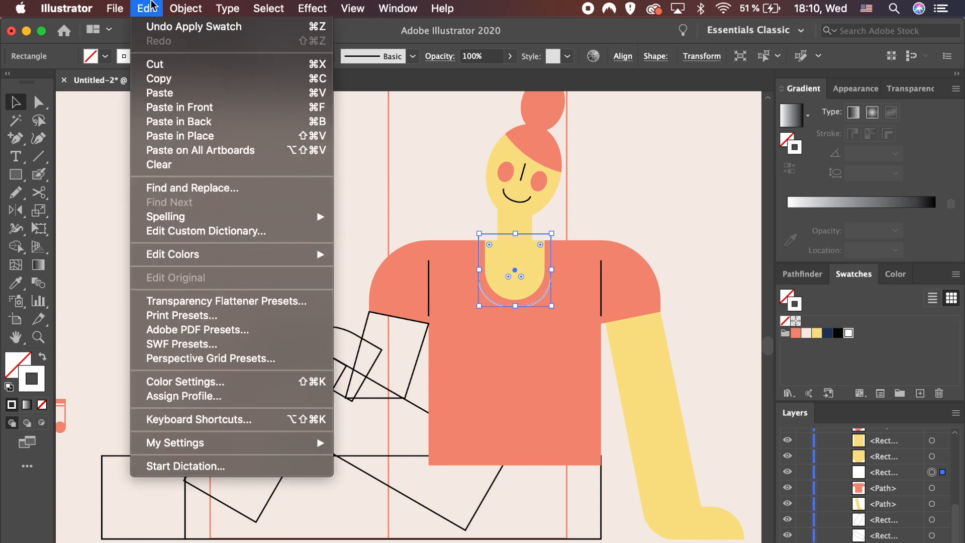
mouse_move(186, 9)
left_click(201, 170)
key("Return")
key("super+equal")
left_click(603, 317, "shift")
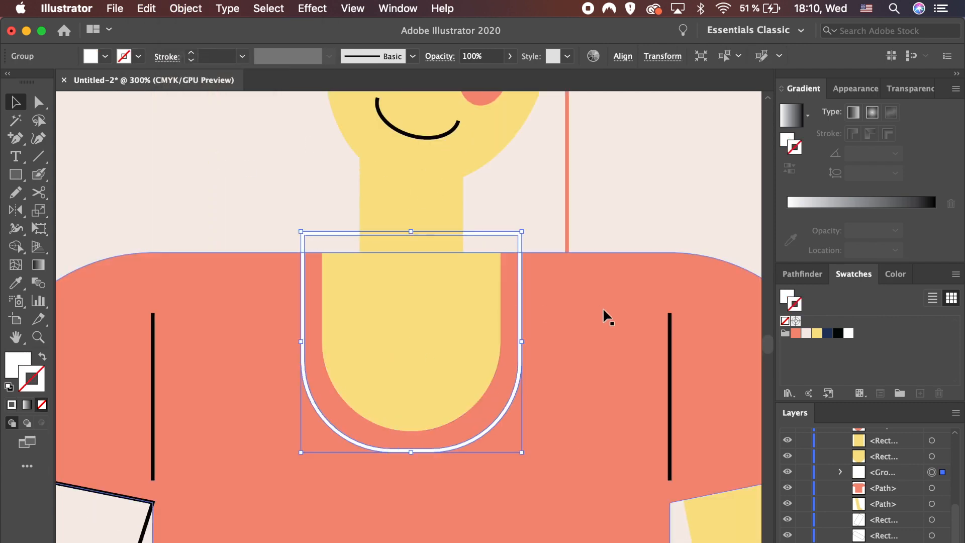
key("shift+m")
left_click_drag(326, 208, 339, 242)
key("a")
left_click(326, 243)
key("Delete")
- Scale down the yellow neckline and white collar line together at the shirt's upper edge and group them
key("super+minus")
key("super+minus")
key("super+minus")
scroll(523, 295, "down", 2)
scroll(528, 298, "left", 2)
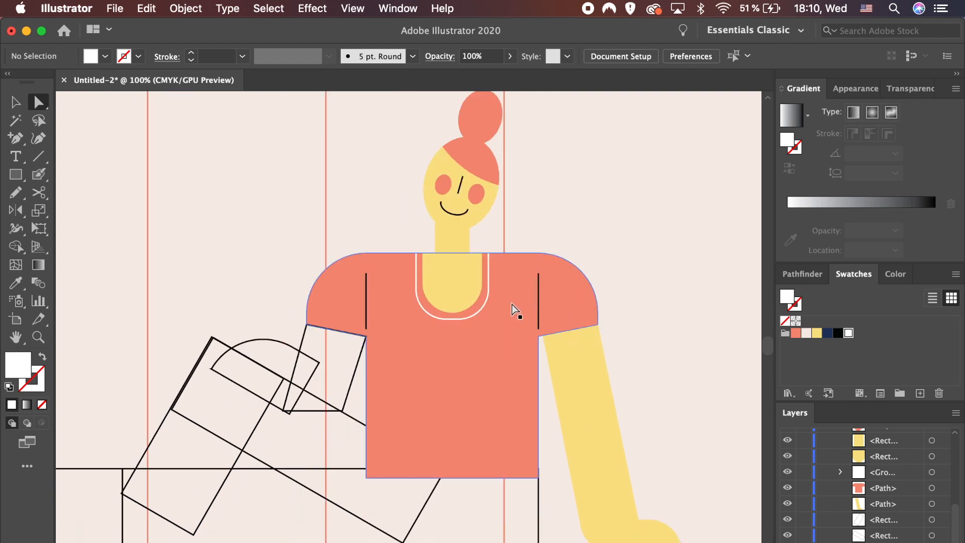
key("v")
left_click(462, 278)
left_click(485, 303, "shift")
left_click_drag(490, 320, 427, 277)
key("super+plus")
key("super+plus")
key("super+plus")
key("super+g")
- Align the neckline group to the shirt's centre and narrow the neck rectangle evenly from both sides
left_click(525, 295, "shift")
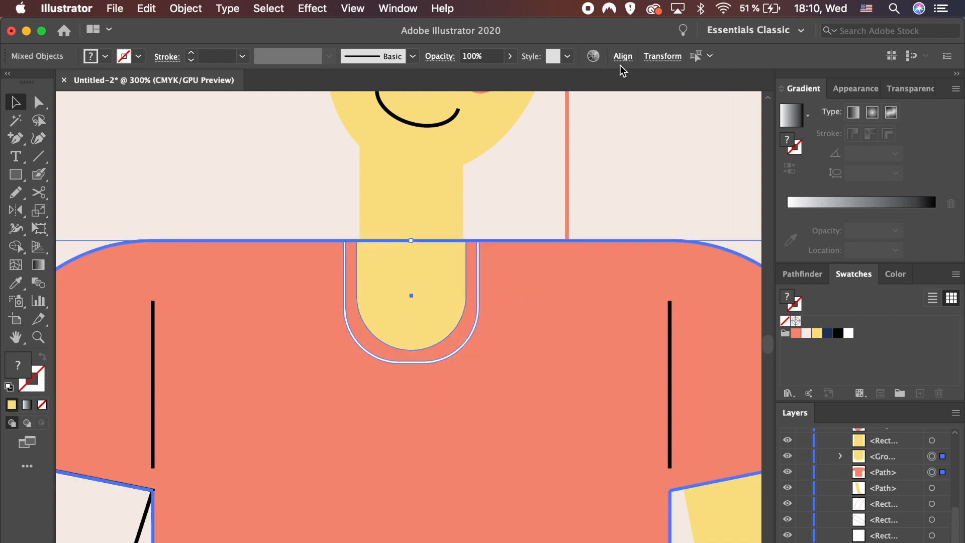
left_click(622, 56)
left_click(564, 99)
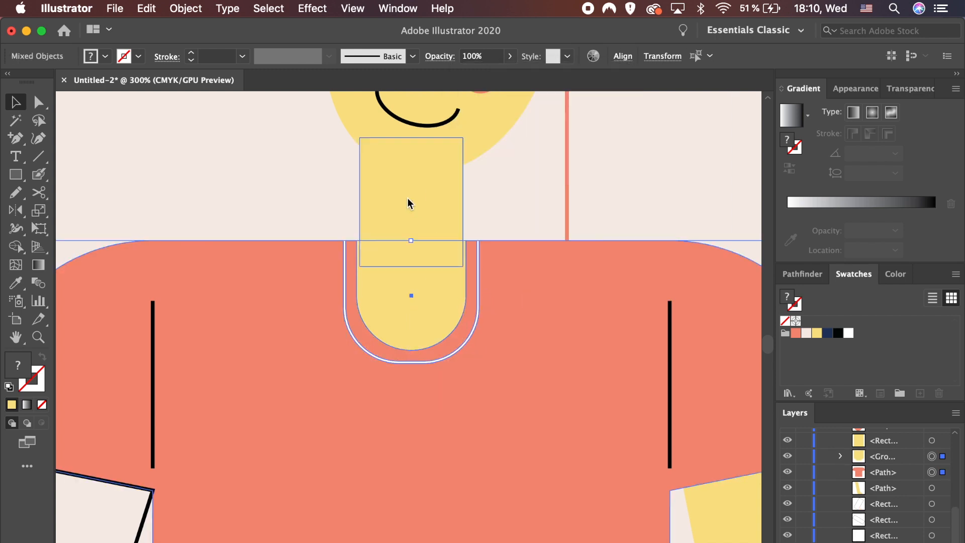
left_click(462, 201)
left_click_drag(463, 202, 447, 202)
left_click(511, 202)
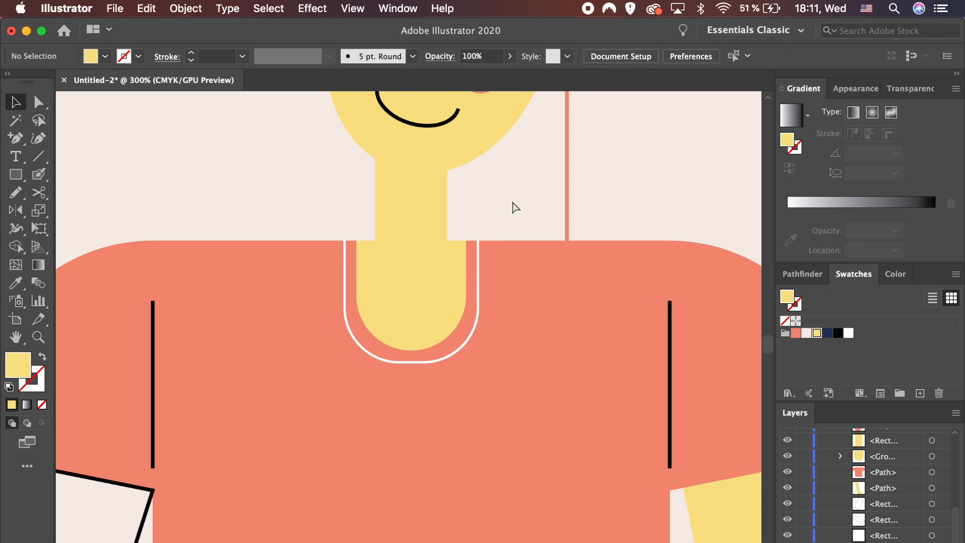
- Group the hair, bun, face and facial features, and nudge the head down so the neck looks shorter
key("super+minus")
key("super+minus")
key("super+minus")
key("super+minus")
key("super+minus")
key("super+equal")
key("super+equal")
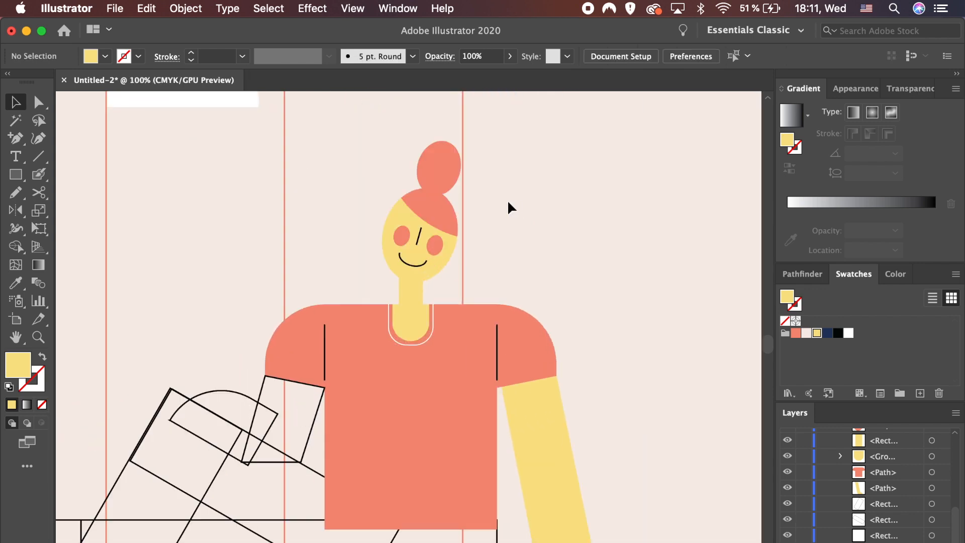
left_click_drag(441, 271, 425, 301)
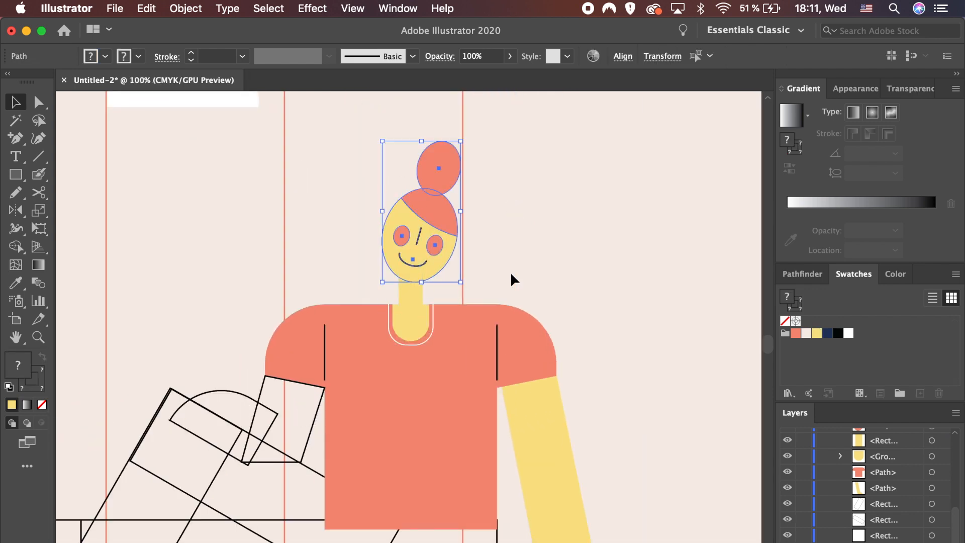
key("super+g")
key("Down")
key("Down")
key("Down")
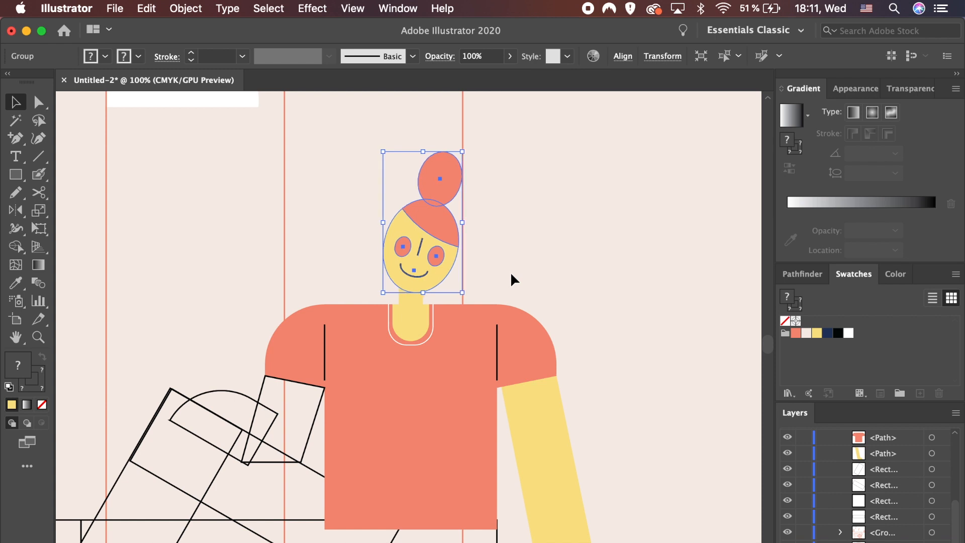
- Round the two bottom corners of the coral shirt
left_click(511, 271)
key("super+minus")
scroll(500, 395, "down", 4)
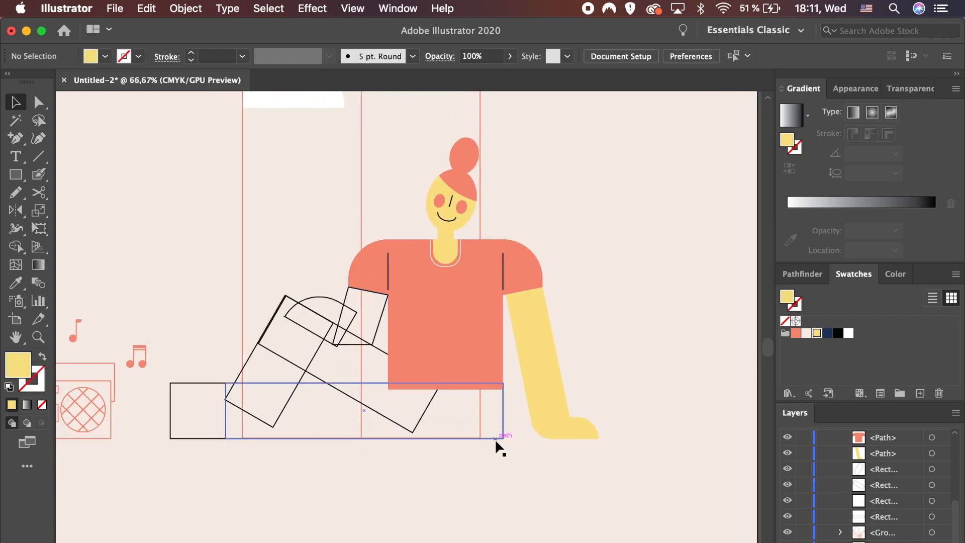
left_click(402, 376)
key("a")
left_click_drag(492, 378, 489, 375)
key("v")
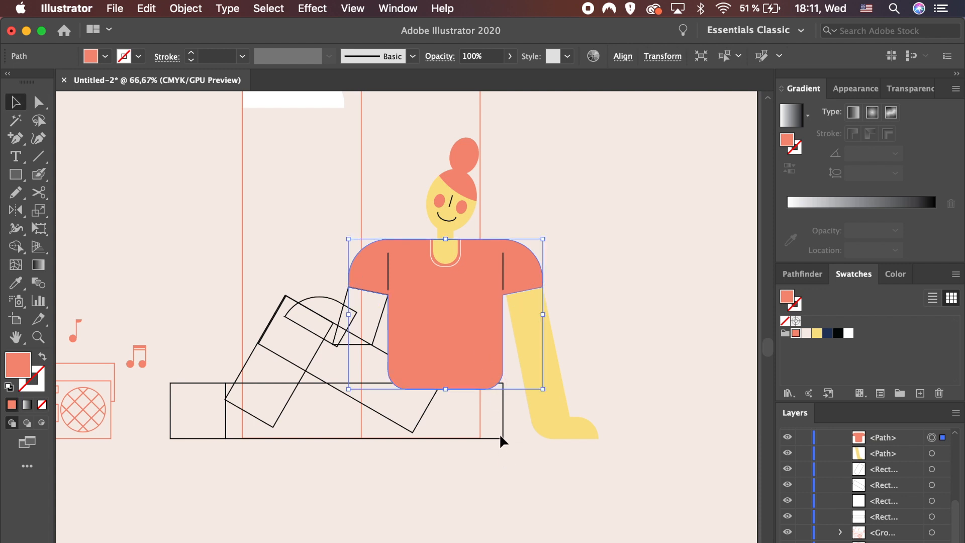
scroll(499, 434, "left", 3)
scroll(499, 434, "up", 2)
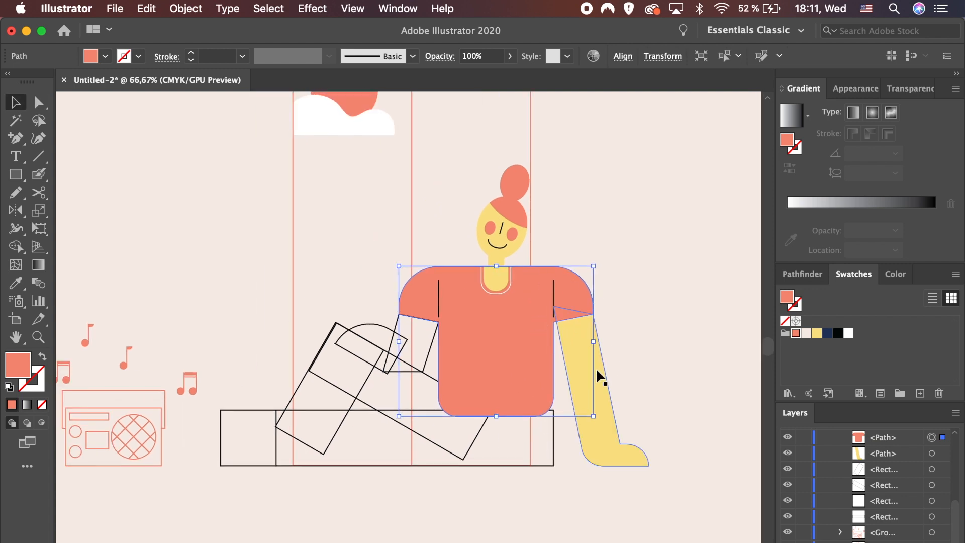
left_click(604, 242)
scroll(452, 327, "left", 3)
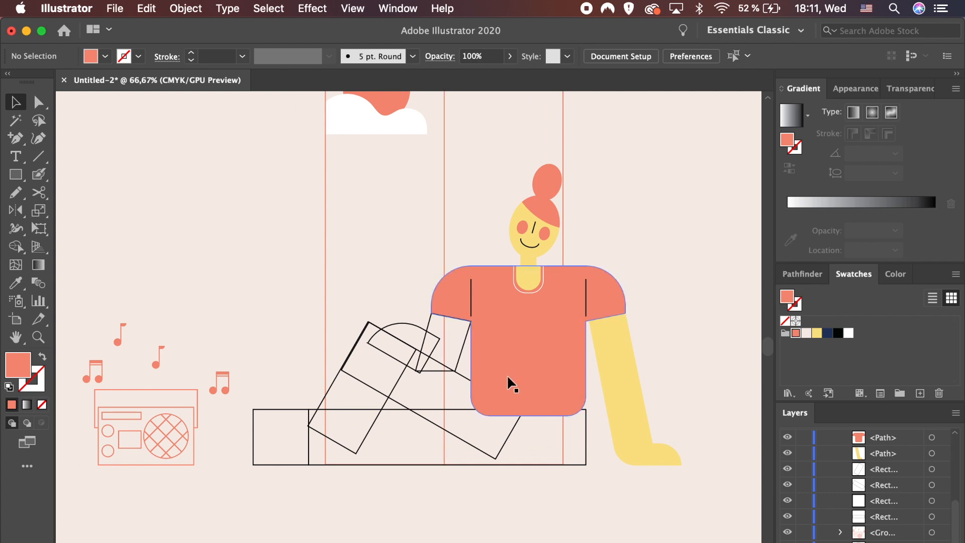
- Fill the half-round hand shape with the same yellow as the straight arm
key("i")
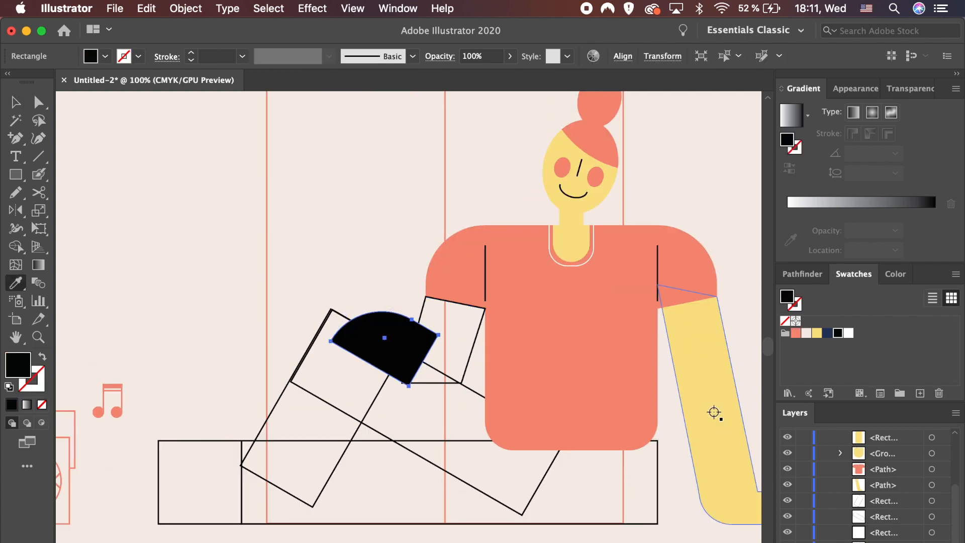
left_click(718, 409)
key("v")
- Duplicate the bent arm's outline in place and fill one copy with the other arm's yellow, without a stroke
left_click(480, 338)
left_click(194, 6)
mouse_move(146, 8)
left_click(150, 75)
left_click(146, 8)
left_click(150, 134)
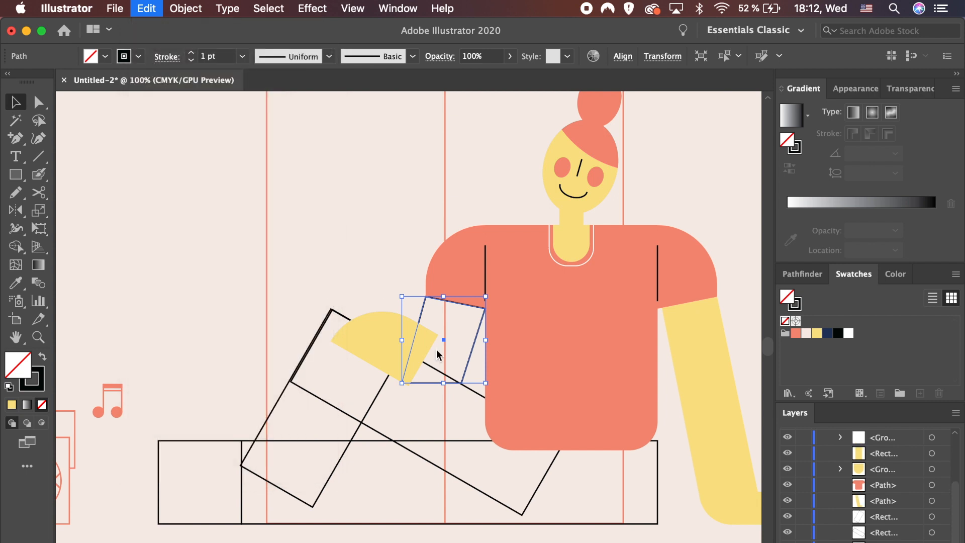
key("i")
left_click(702, 381)
key("v")
- Add anchor points to the bent arm's outline copy and delete its corners, leaving only a short wrist line beside the hand
left_click(376, 328)
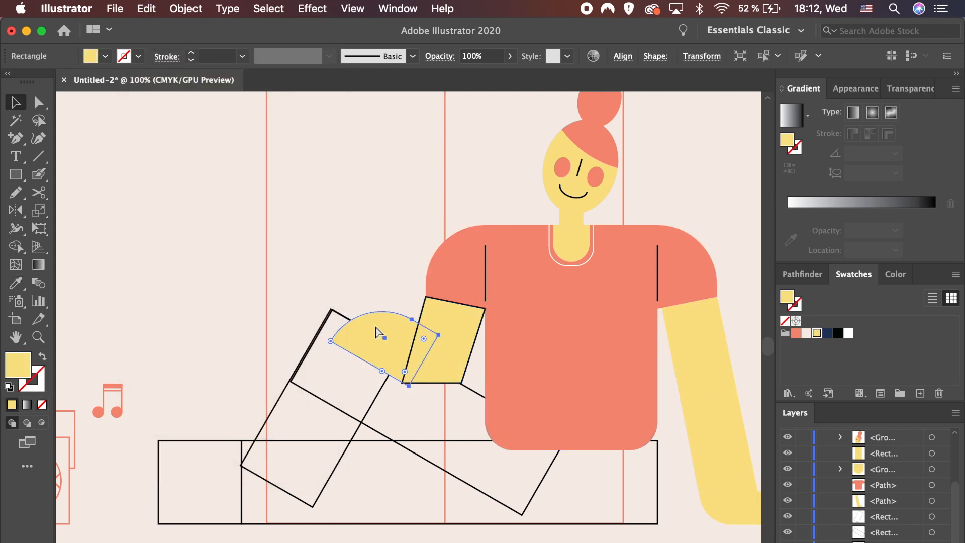
key("a")
left_click(422, 315)
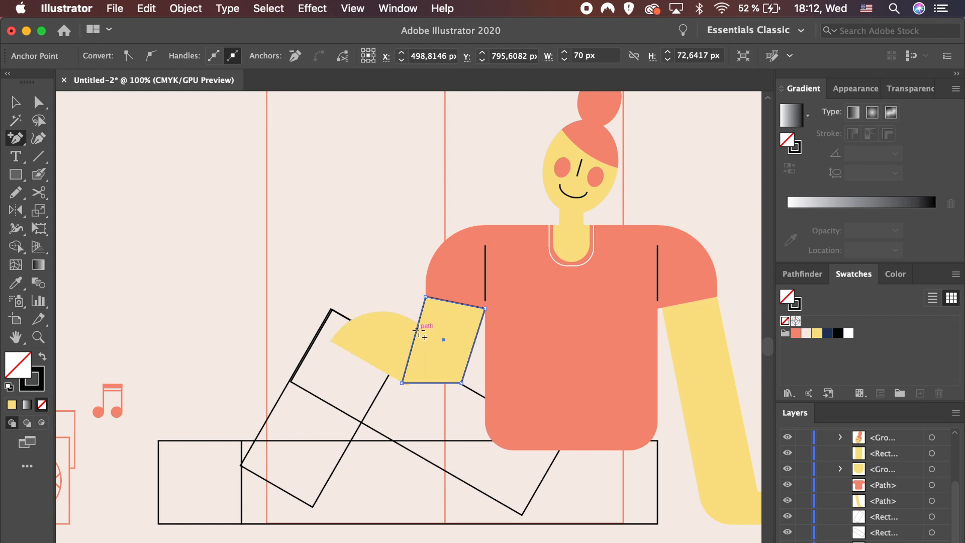
left_click(418, 326)
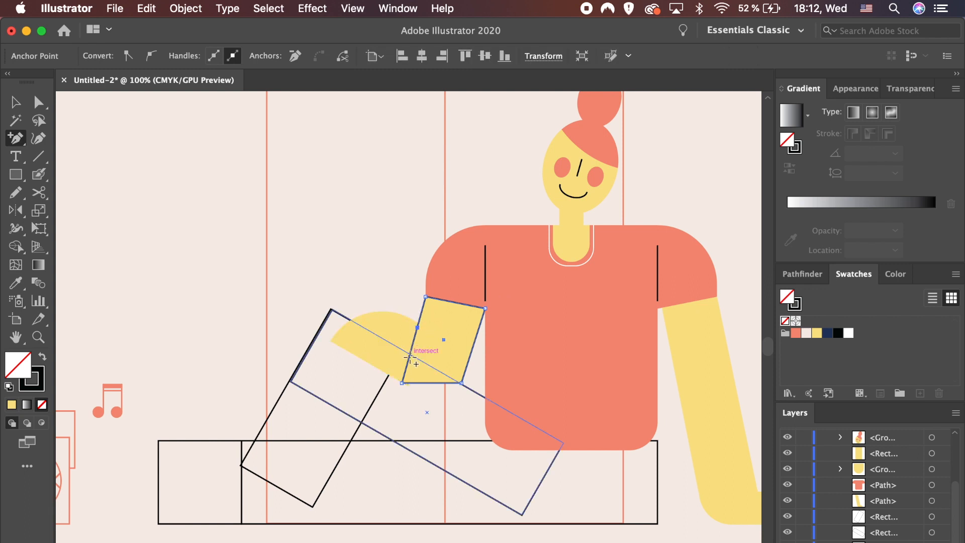
key("a")
left_click(402, 383)
key("Delete")
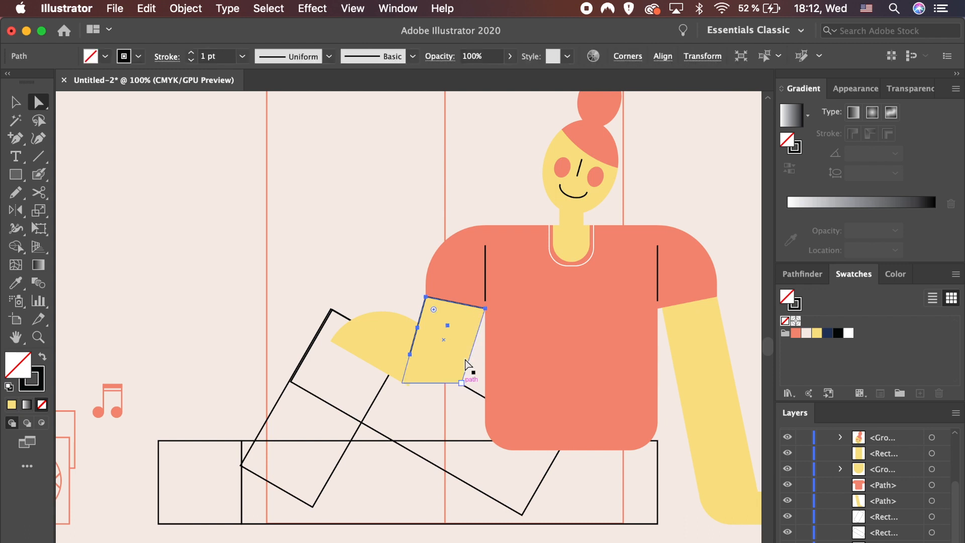
left_click(427, 297)
key("Delete")
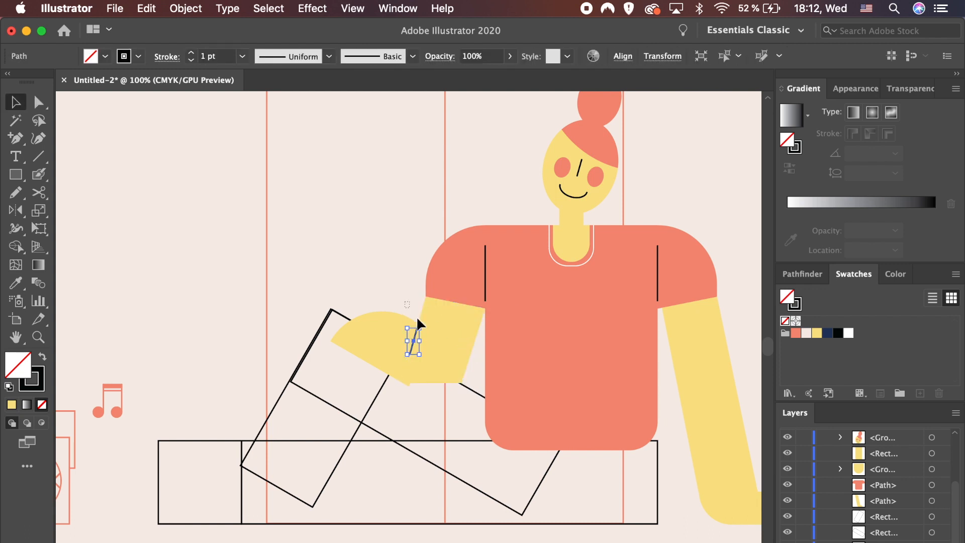
- Send the yellow bent arm and hand backward behind the leg outlines
left_click(430, 335)
key("super+bracketleft")
key("super+bracketleft")
left_click(403, 247)
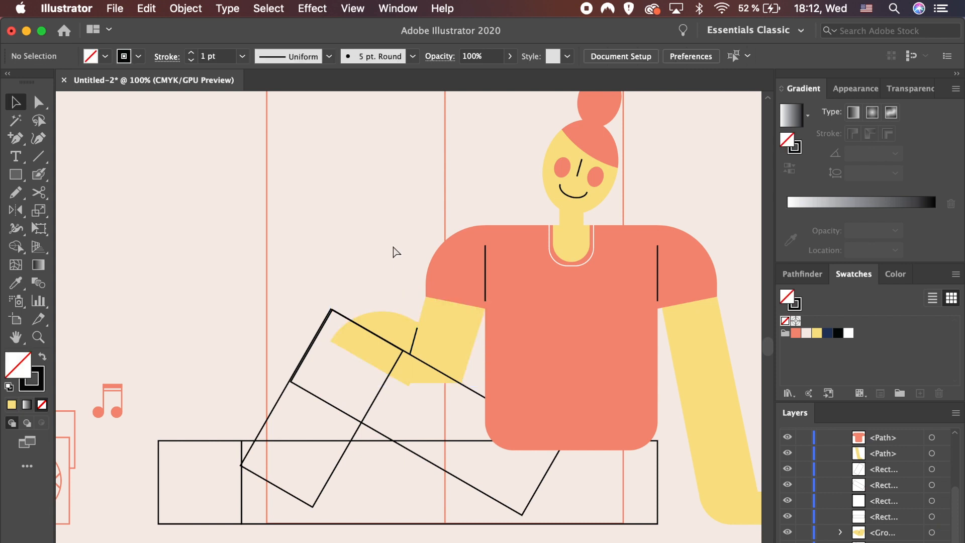
- Add anchor points to the black wrist line and shorten it so its lower end clears the thigh outline
key("super+equal")
key("super+equal")
key("super+equal")
key("p")
left_click(429, 347)
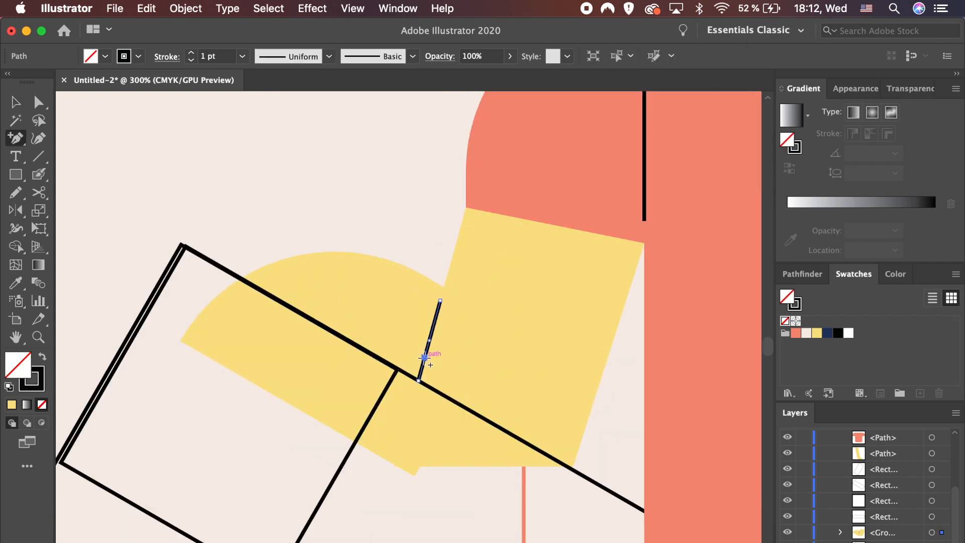
key("a")
key("super+minus")
key("super+minus")
key("super+minus")
key("super+minus")
left_click(386, 278)
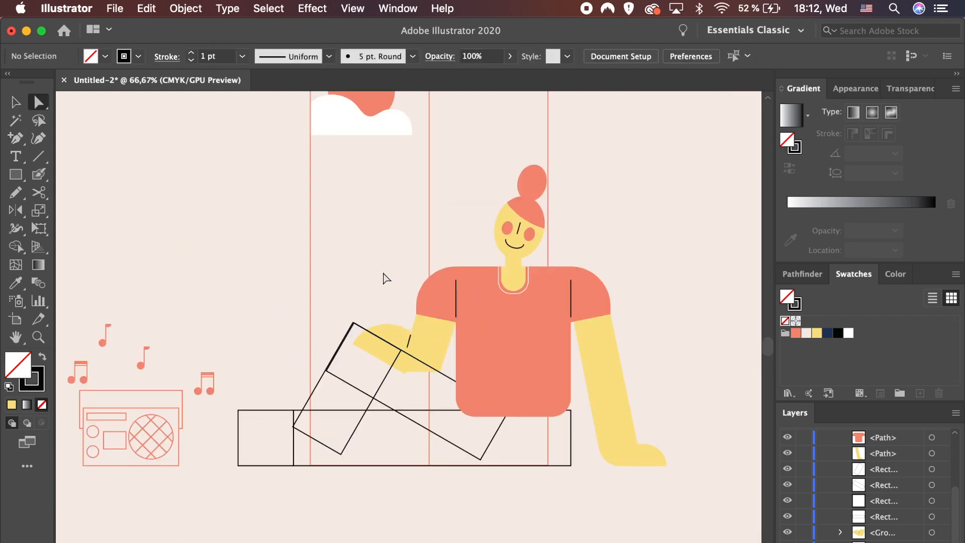
- Round the knee corners of the bent leg's thigh and lower-leg rectangles by about 70 px
key("v")
left_click(505, 466)
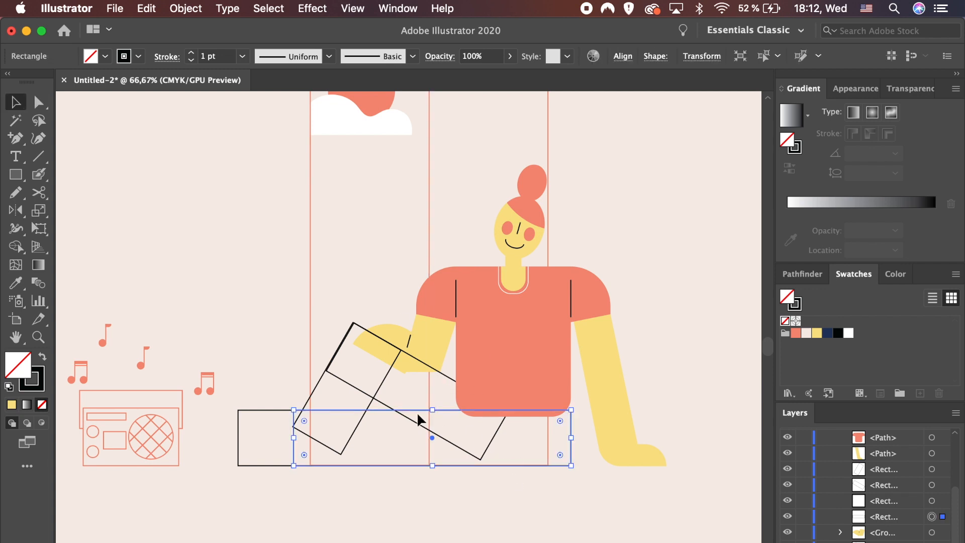
left_click(386, 407)
key("a")
left_click_drag(357, 338, 370, 409)
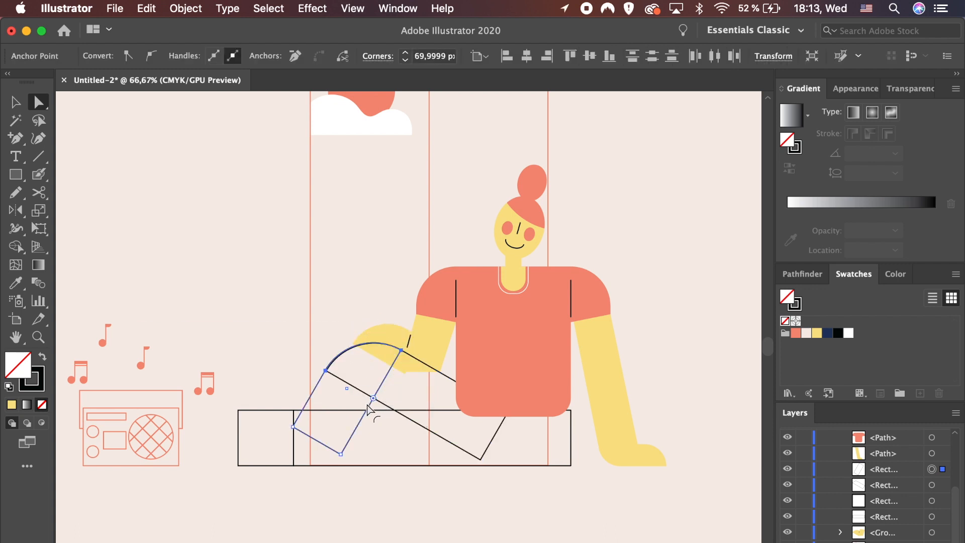
- Move the bent leg's thigh and lower-leg shapes together a little to the left
key("v")
left_click(443, 372)
left_click(321, 379, "shift")
key("shift+Left")
key("shift+Left")
key("shift+Up")
key("shift+Down")
key("Left")
key("Left")
key("Left")
key("Up")
- Reshape the lower end of the yellow bent arm so its corner tucks behind the thigh
key("a")
left_click(433, 352)
left_click_drag(437, 382, 433, 389)
left_click(378, 282)
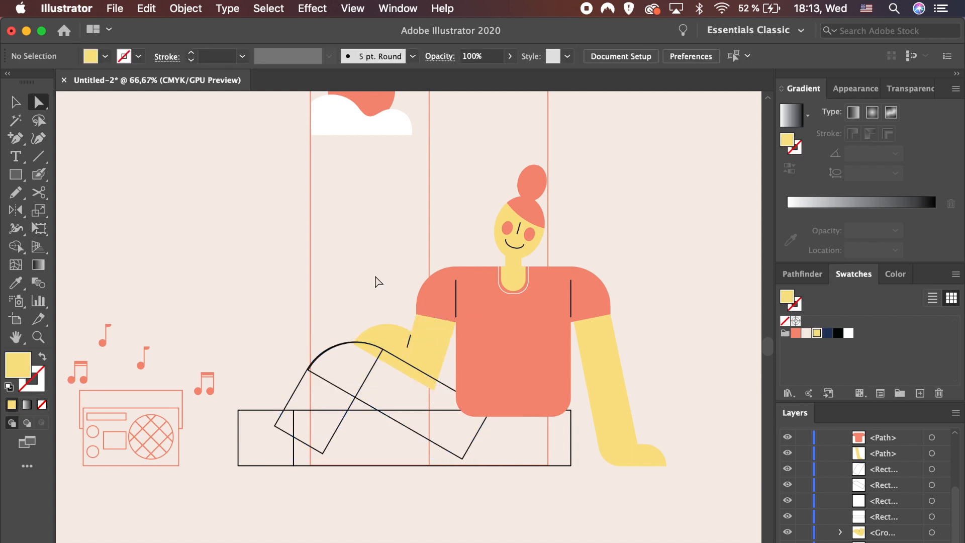
- Duplicate the thigh and straight-leg rectangles in place and fill one set of copies with dark navy
left_click(453, 391)
left_click(500, 466, "shift")
left_click(187, 9)
mouse_move(146, 9)
left_click(166, 80)
left_click(146, 9)
left_click(159, 122)
key("i")
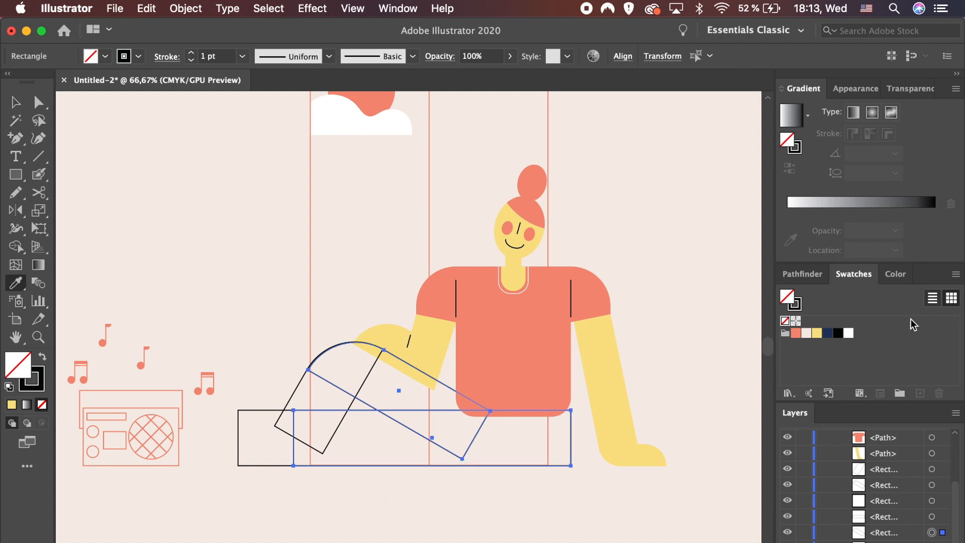
left_click(830, 335)
key("v")
- Fill the bent lower leg with dark navy and bring the thigh outline in front of it
left_click(295, 395)
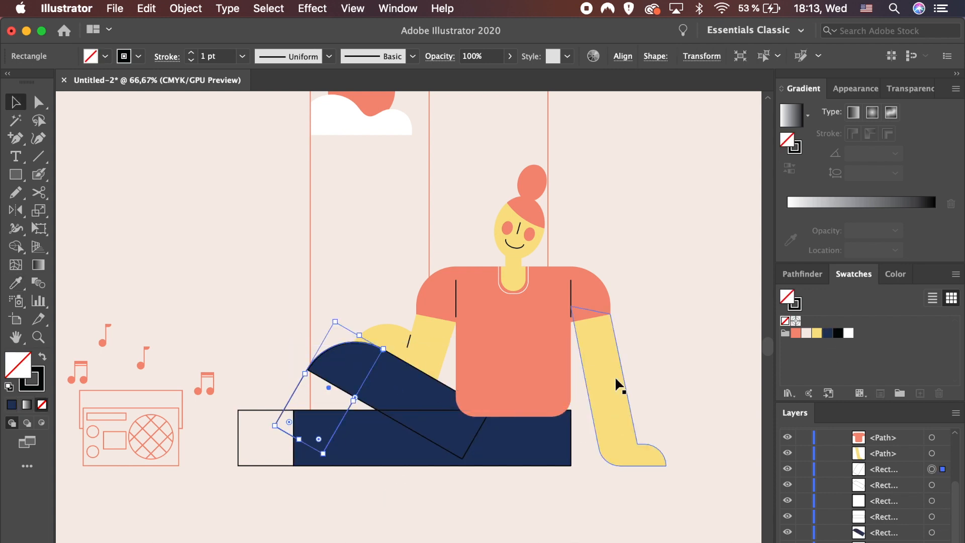
left_click(828, 333)
left_click(674, 367)
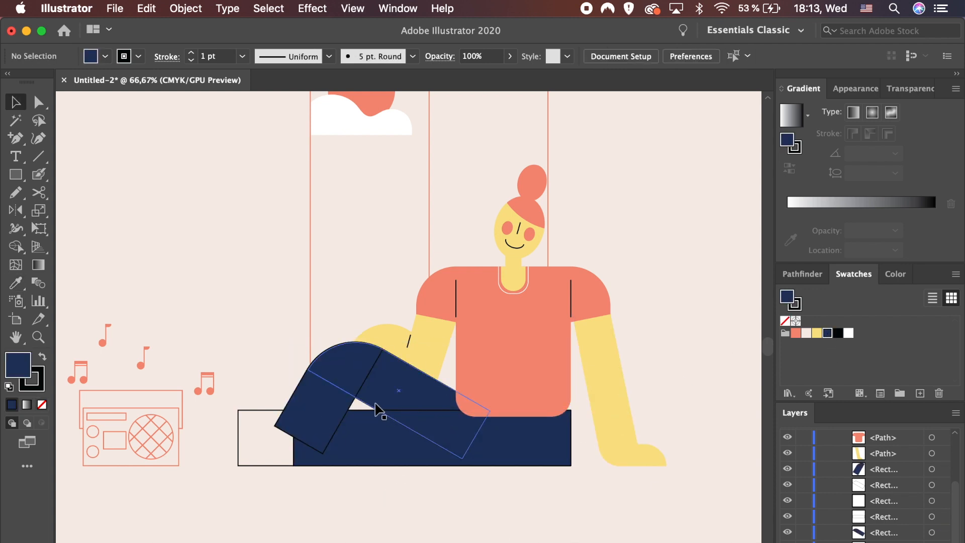
left_click(378, 411)
key("super+bracketright")
left_click(470, 494)
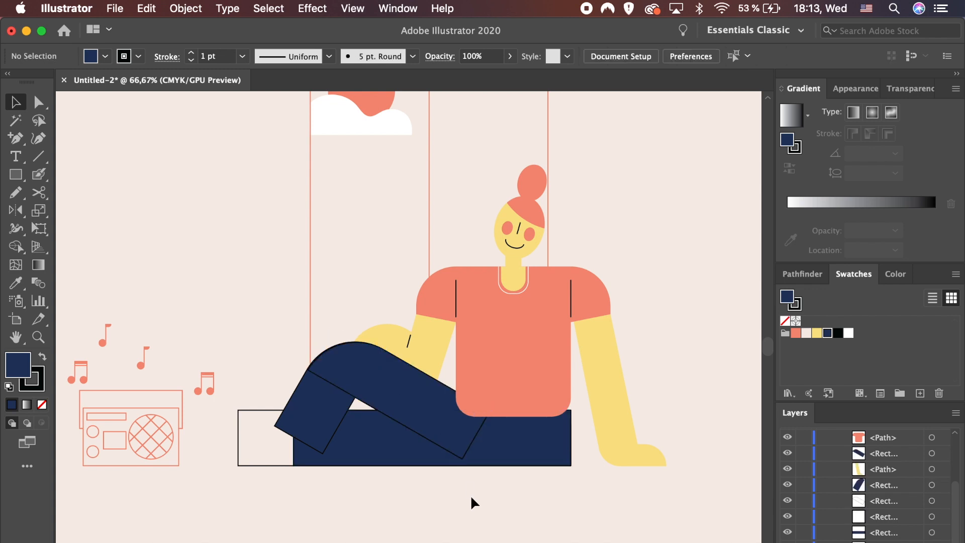
- Remove the black stroke from the navy lower leg
key("super+plus")
left_click(267, 447)
left_click(40, 386)
left_click(42, 405)
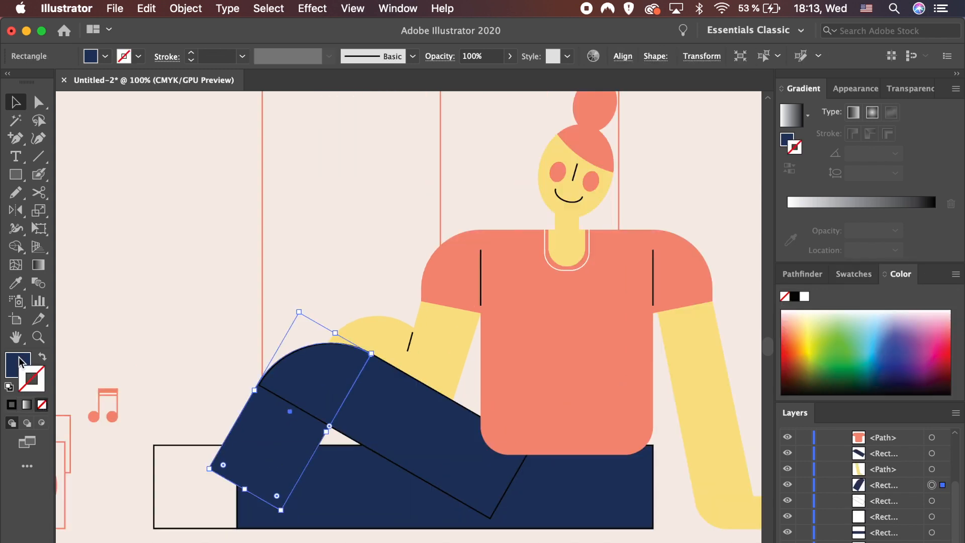
left_click(19, 358)
left_click(168, 364)
- Bring the foot square forward and give it a white ffffff fill with no stroke
scroll(168, 364, "down", 3)
left_click(160, 360)
key("super+bracketright")
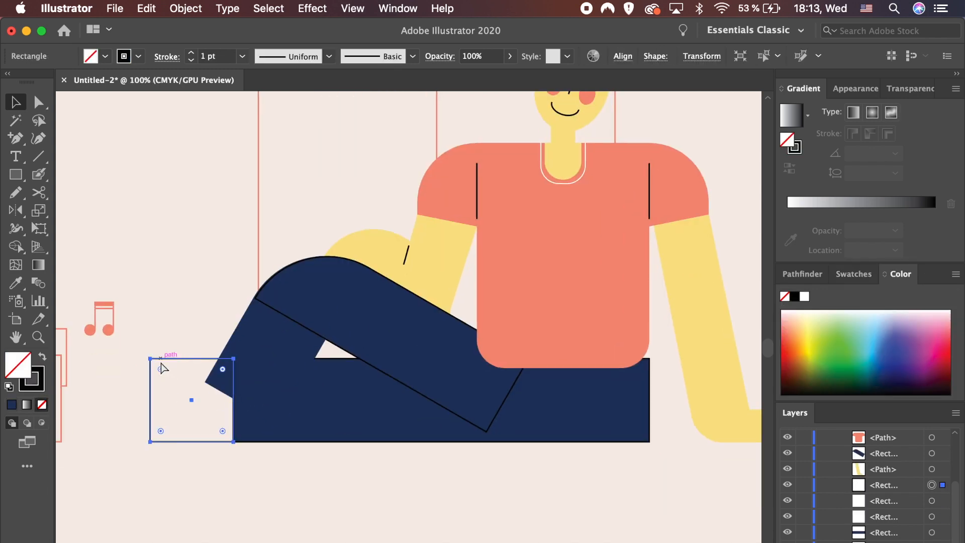
key("shift+x")
double_click(18, 364)
type("ffffff")
key("Return")
- Add an anchor point on the white foot's upper edge and raise its outer corner into a pointed toe
key("p")
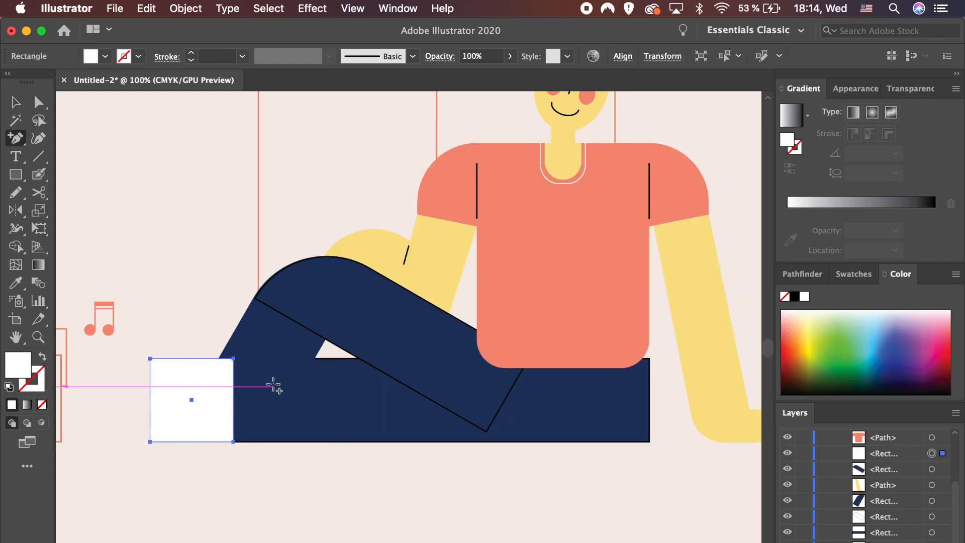
left_click(168, 359)
key("a")
left_click_drag(151, 358, 150, 347)
left_click(241, 481)
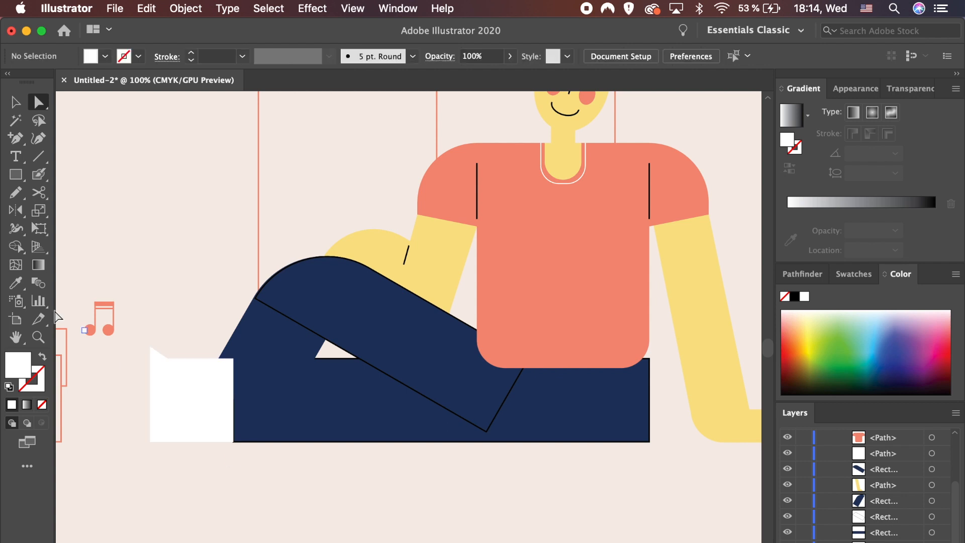
- Add anchor points to the thigh's outline copy and delete the rest of it, leaving a short crease line behind the knee
left_click(349, 334)
key("p")
left_click(273, 308)
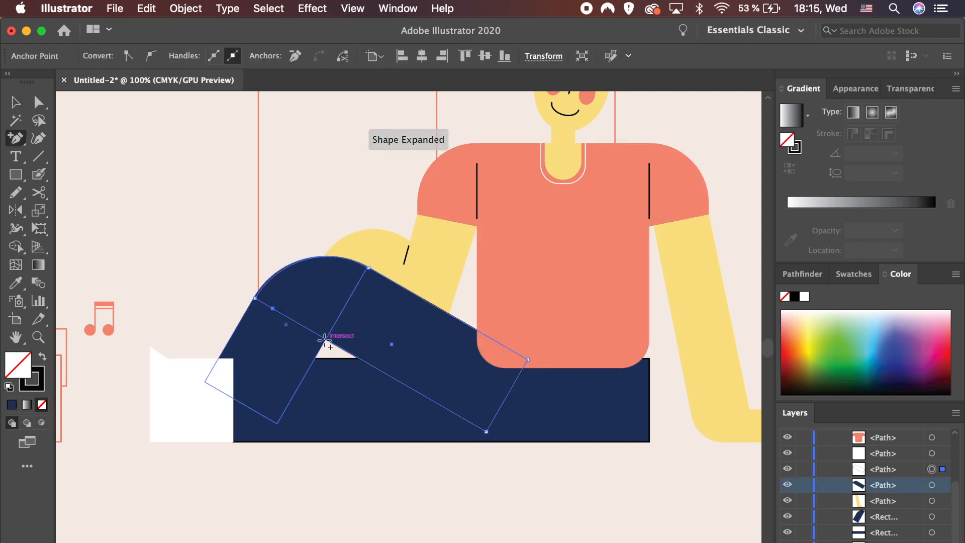
left_click(327, 340)
key("a")
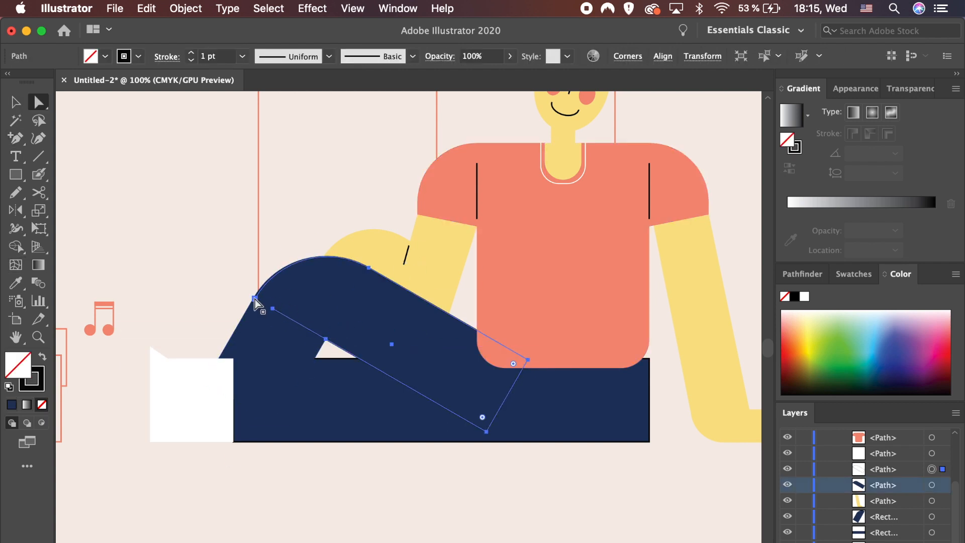
left_click(466, 487)
left_click(487, 432)
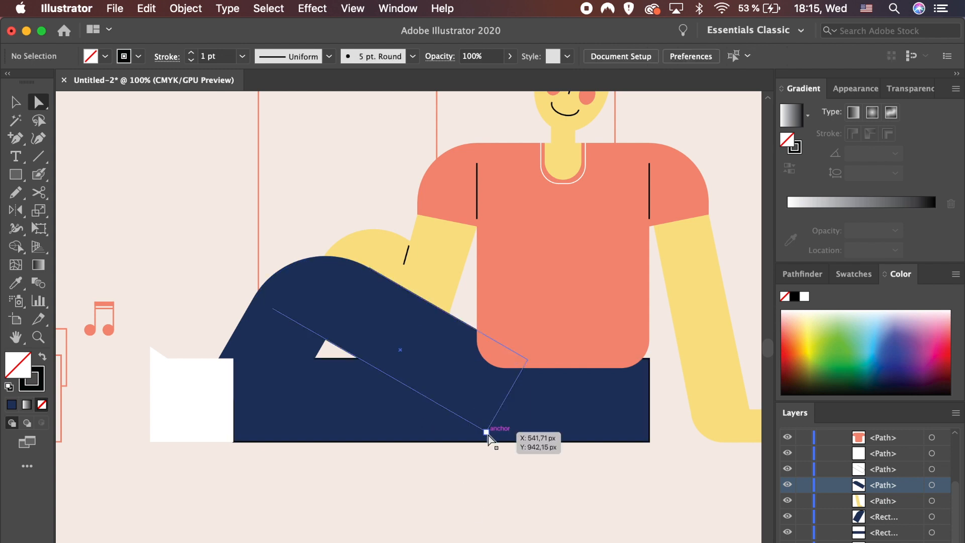
key("Delete")
left_click(518, 523)
- Cut the straight leg's outline copy down to a single line along its upper edge, ending under the shirt
key("v")
left_click(583, 431)
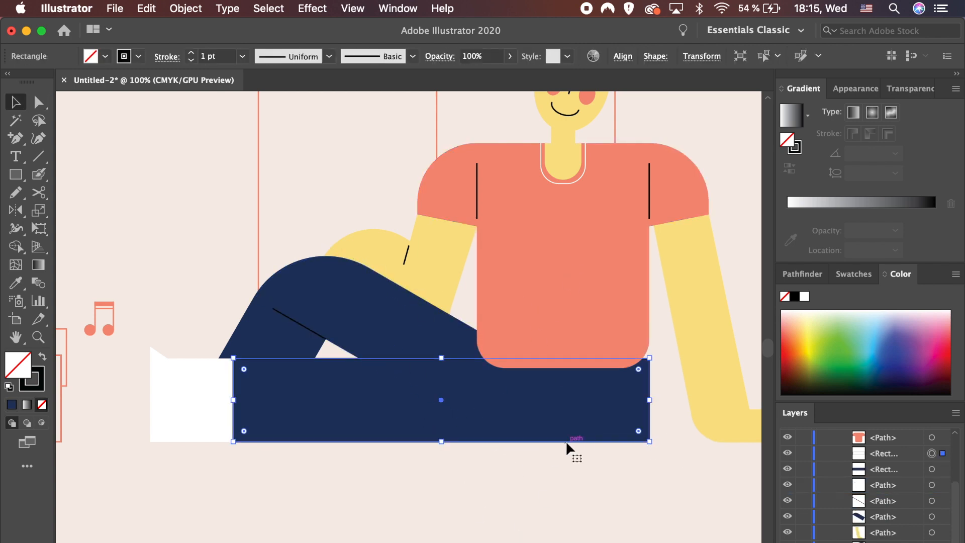
key("plus")
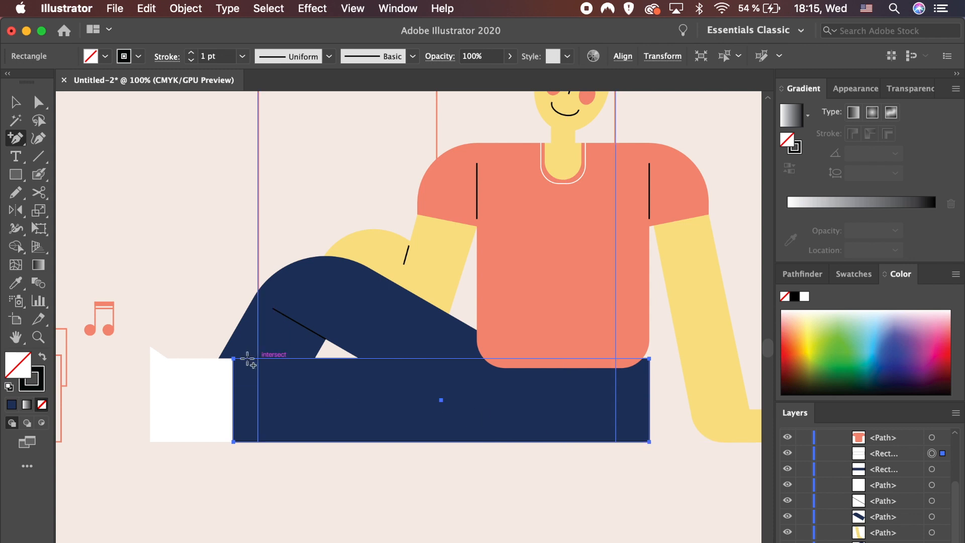
left_click(459, 359)
key("a")
left_click(649, 359)
key("Delete")
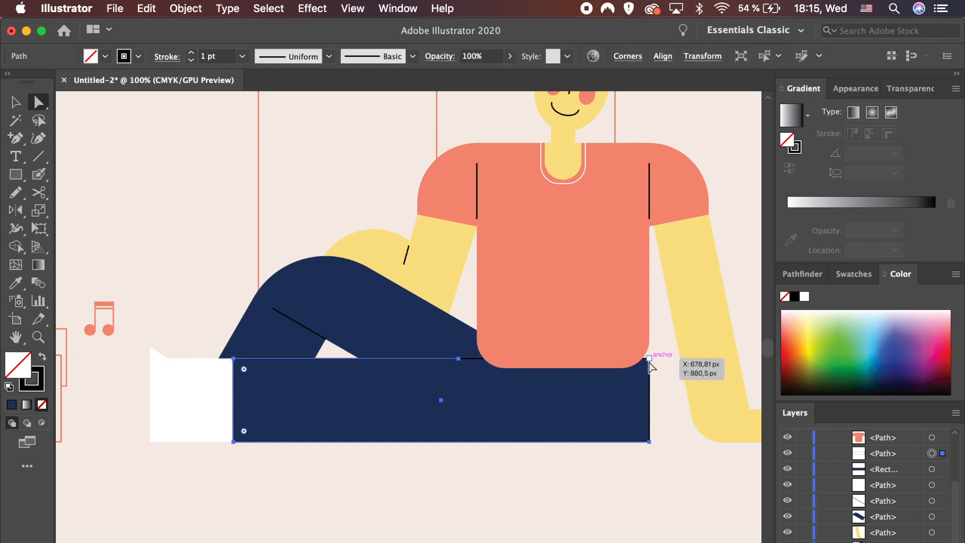
left_click(650, 442)
key("Delete")
left_click(233, 442)
key("Delete")
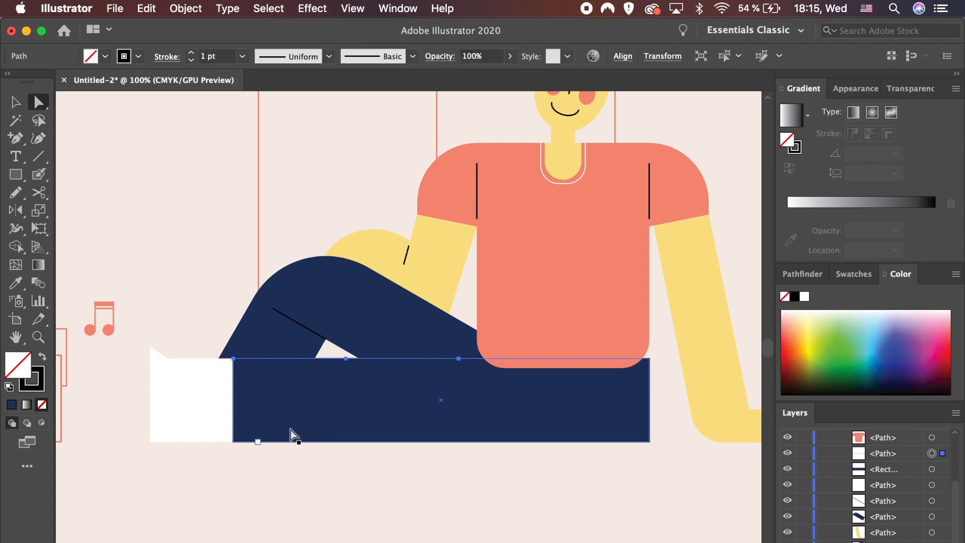
- Remove the black stroke from the navy straight-leg rectangle
left_click(245, 441)
left_click(38, 385)
left_click(41, 405)
key("v")
left_click(397, 467)
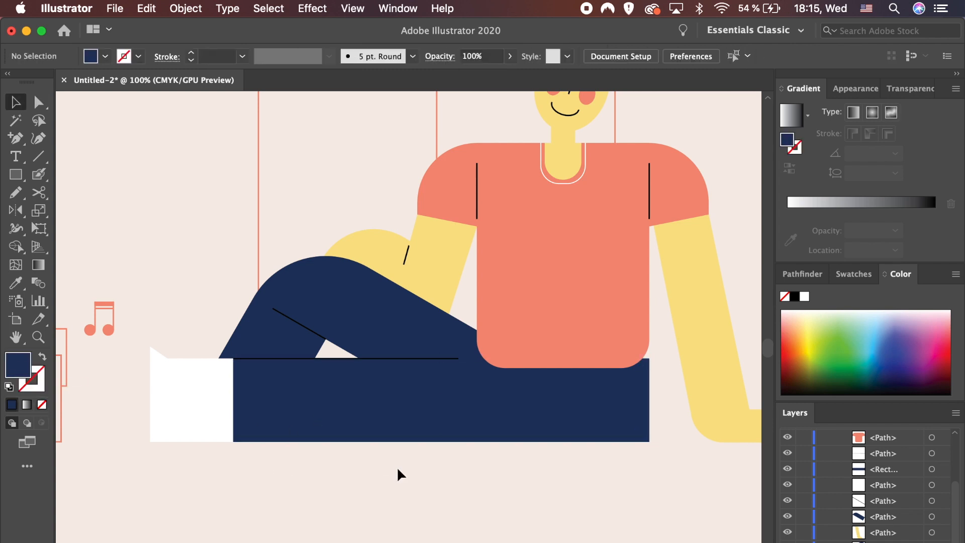
- Select the anchor points along the shirt's bottom edge and lengthen the shirt slightly over the trousers
key("super+equal")
key("super+minus")
key("super+minus")
key("super+minus")
left_click(490, 333)
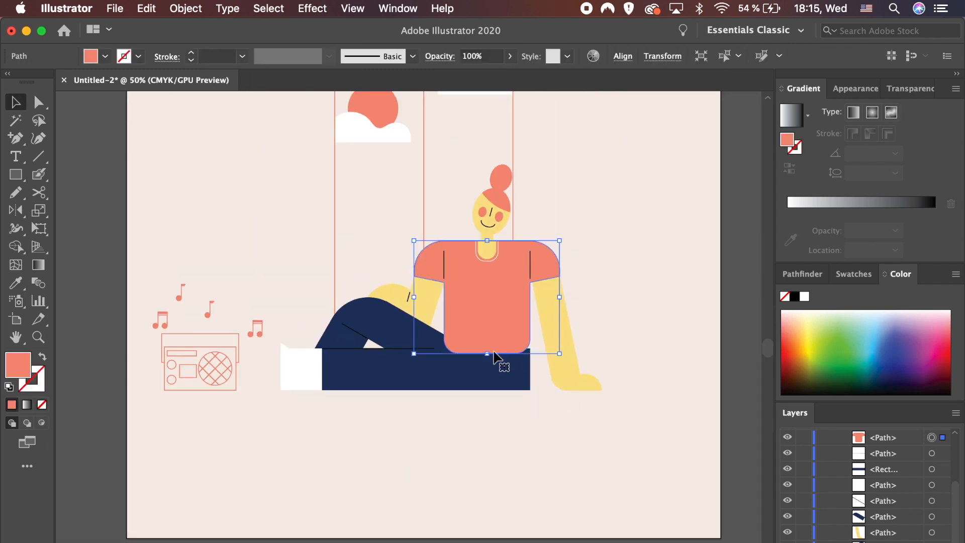
key("a")
left_click(523, 352)
left_click(449, 350, "shift")
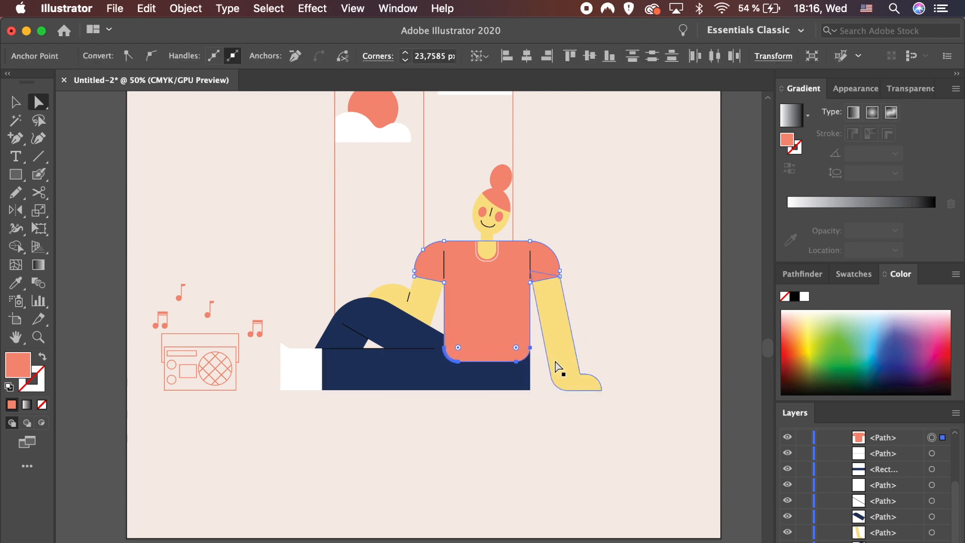
- Round the lower hip-side corner of the navy straight-leg rectangle into a large curve
left_click(538, 400)
left_click(524, 384)
left_click(520, 380)
left_click_drag(520, 379, 463, 357)
left_click(589, 419)
key("super+minus")
key("super+minus")
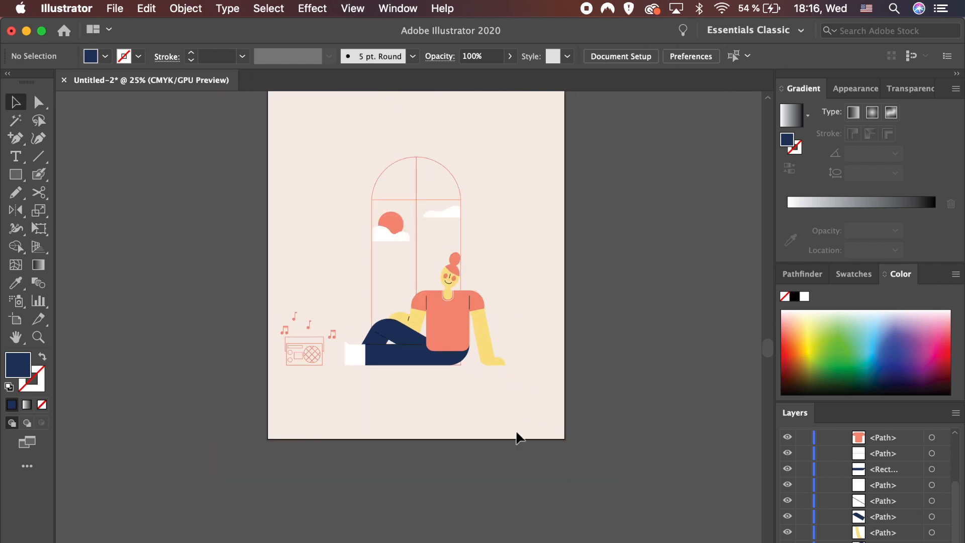
- Draw a vertical black line across the white foot near the trouser end and expand it into a shape
scroll(507, 433, "left", 2)
scroll(507, 432, "up", 2)
key("super+plus")
key("super+plus")
key("backslash")
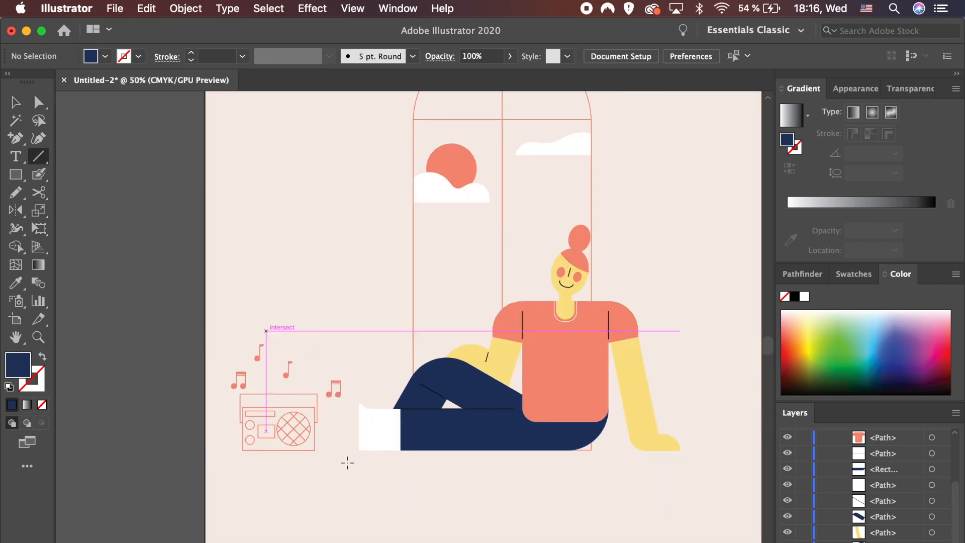
left_click_drag(392, 397, 392, 464)
double_click(28, 382)
key("Return")
key("v")
left_click(187, 8)
left_click(208, 171)
key("Return")
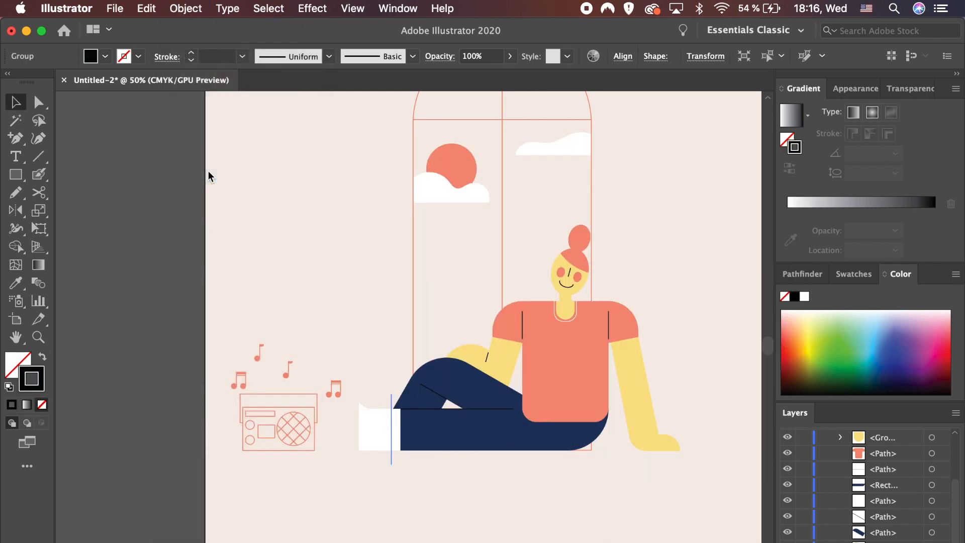
- Cut the expanded line along the white foot's outline with the Shape Builder and delete the pieces sticking out above and below
key("super+plus")
key("super+plus")
key("super+plus")
key("super+plus")
left_click(351, 331, "shift")
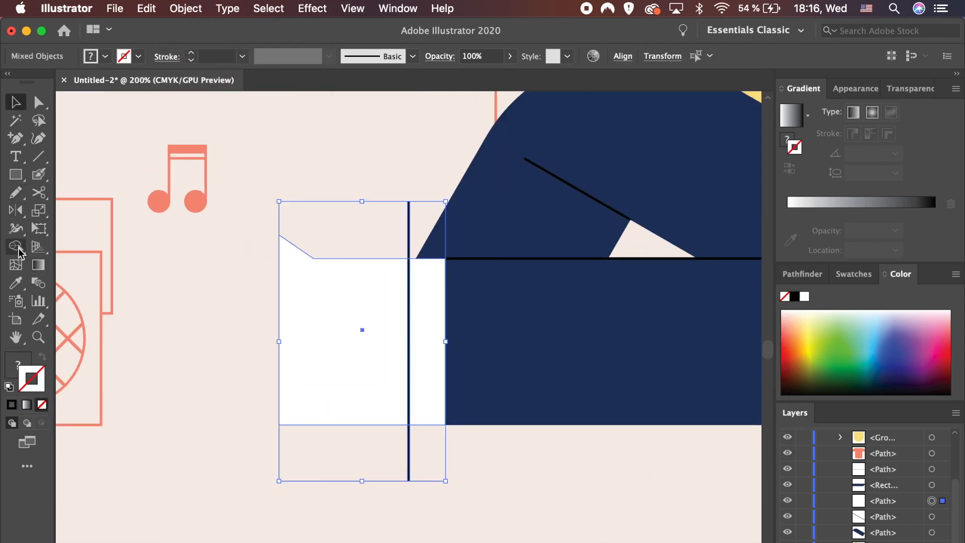
left_click(19, 252)
left_click_drag(380, 242, 417, 233)
left_click_drag(389, 469, 430, 471)
key("a")
left_click_drag(441, 504, 382, 461)
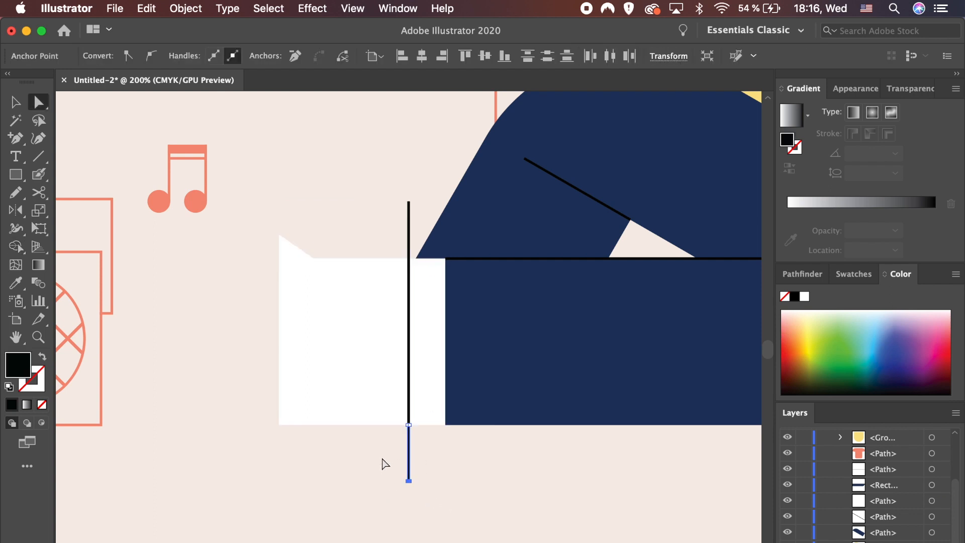
key("Delete")
left_click_drag(388, 187, 414, 228)
key("Delete")
key("Delete")
- Group the white foot with its vertical black line
left_click_drag(349, 199, 414, 313)
key("v")
key("super+g")
key("super+minus")
key("super+minus")
key("super+minus")
scroll(471, 482, "up", 4)
scroll(470, 482, "right", 5)
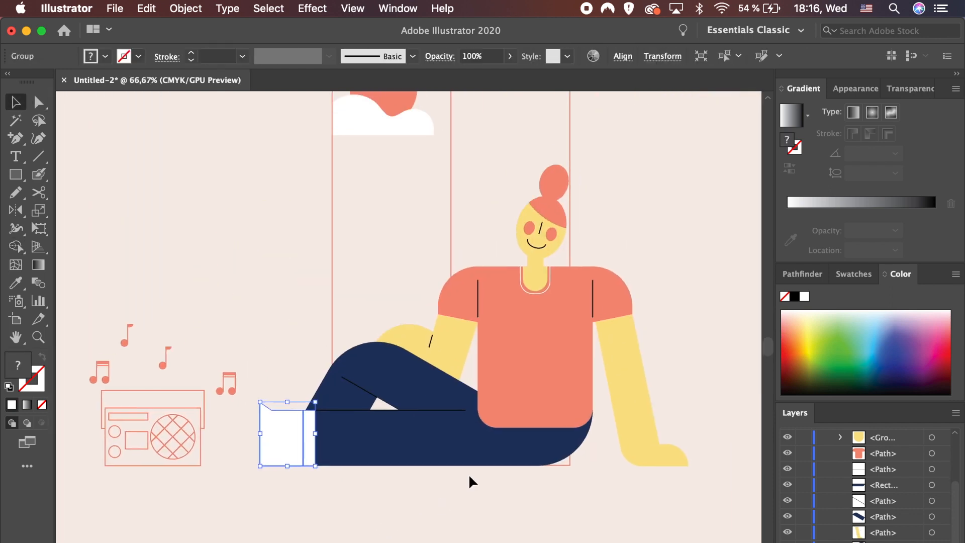
- Group the navy straight leg, thigh and lower leg together with their crease lines
left_click(461, 456)
left_click_drag(447, 516, 364, 420)
left_click_drag(354, 385, 354, 385)
left_click(333, 324, "shift")
left_click(422, 338, "shift")
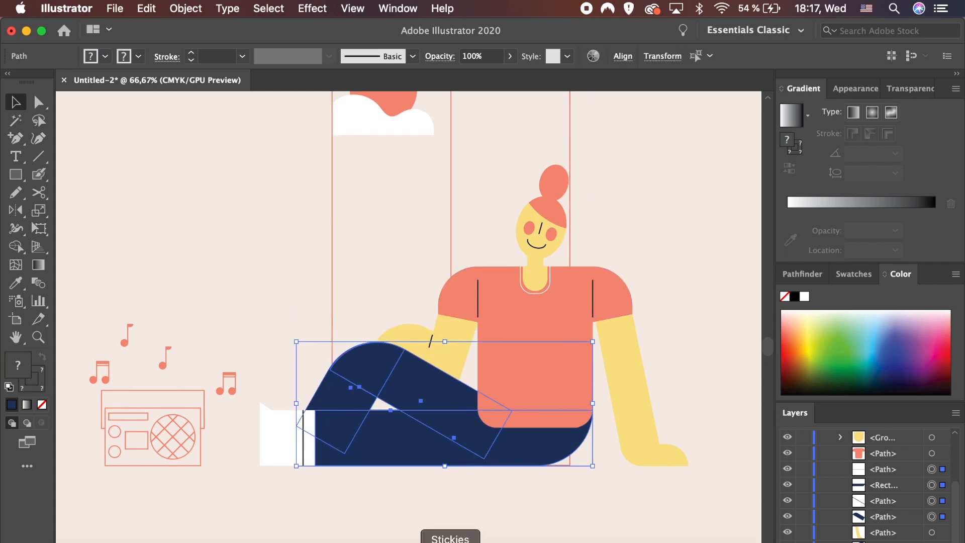
key("super+g")
- Group the coral shirt with its two sleeve lines and the neckline shapes
left_click(616, 537)
left_click(620, 451)
left_click(418, 331)
left_click(531, 314)
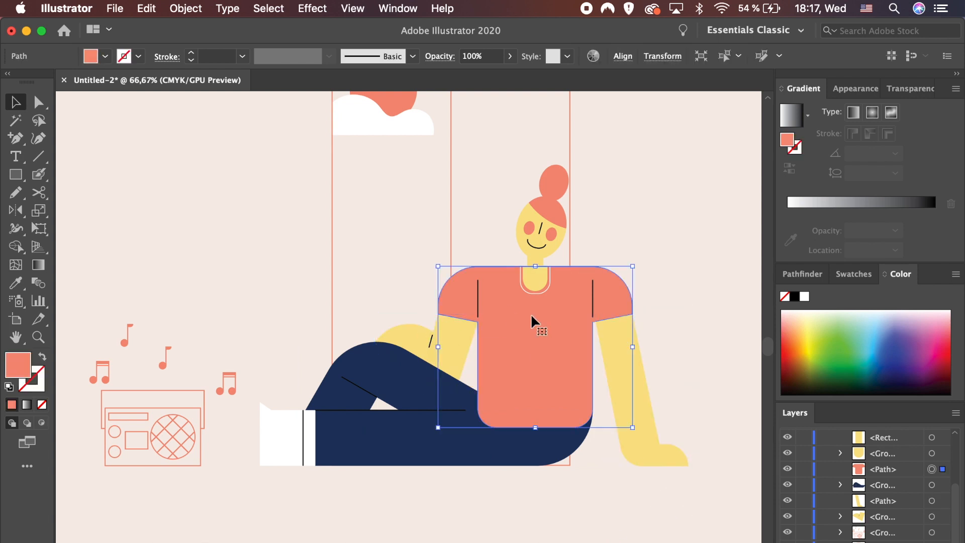
left_click(477, 295, "shift")
left_click(592, 295, "shift")
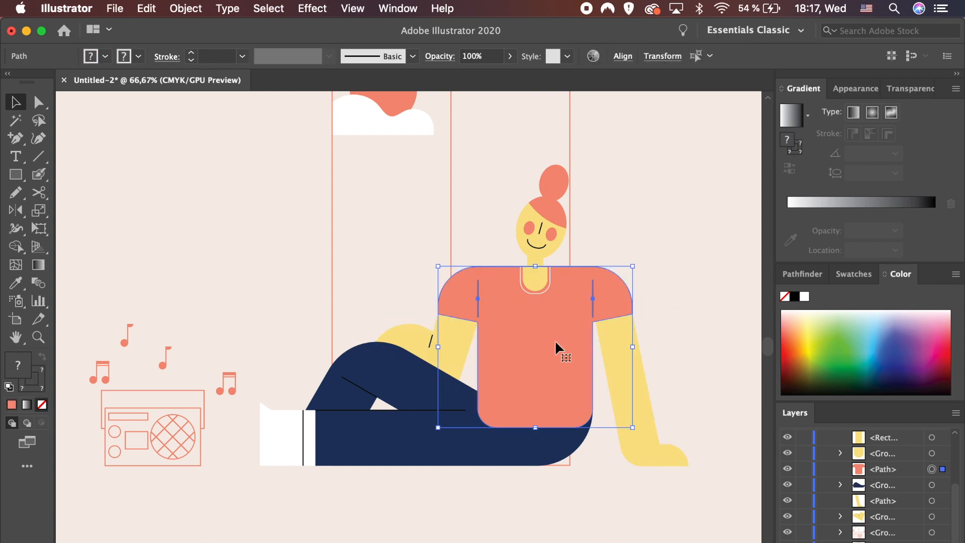
left_click(543, 291, "shift")
key("super+equal")
key("super+equal")
key("super+equal")
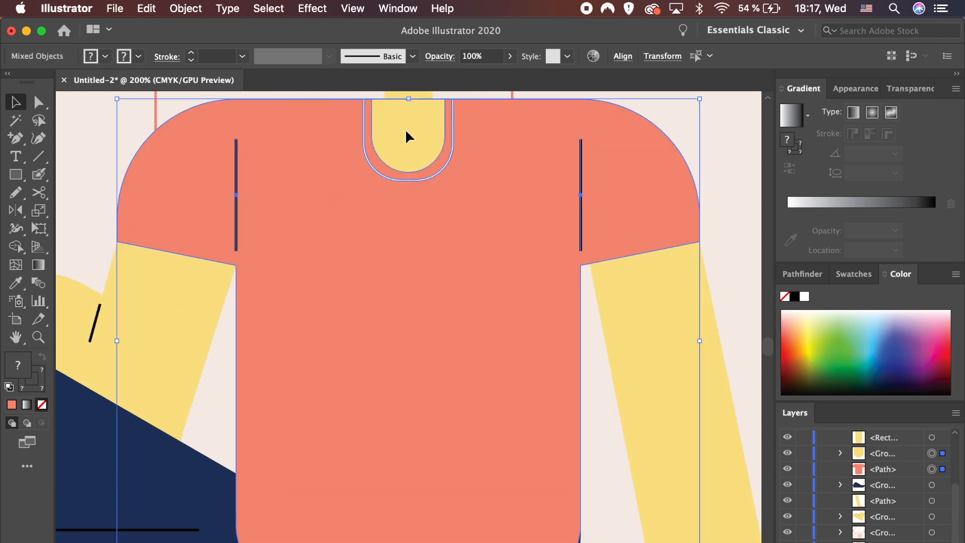
key("super+minus")
key("super+minus")
key("super+minus")
- Unite the neck rectangle and the yellow neckline shape into one path
left_click(412, 216)
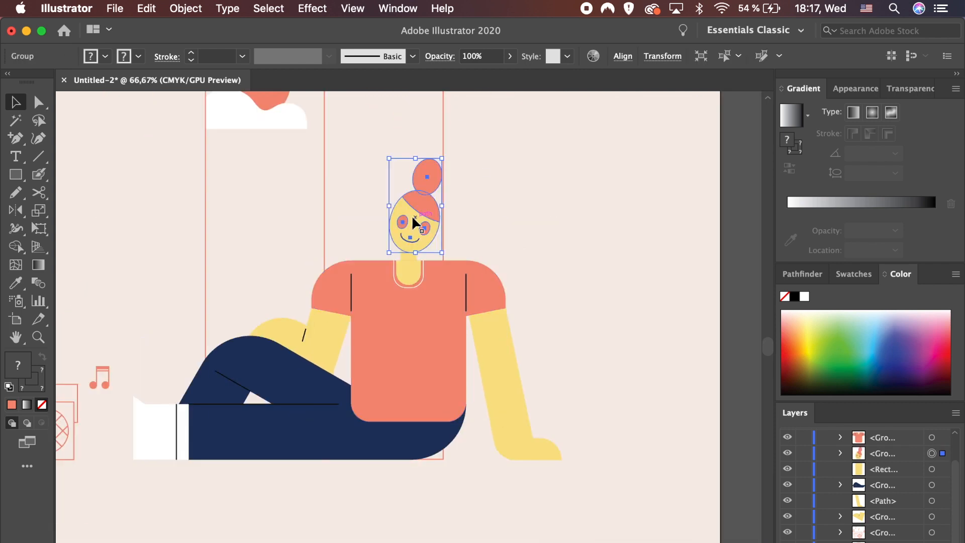
left_click(403, 254, "shift")
left_click(491, 243)
key("super+equal")
key("super+equal")
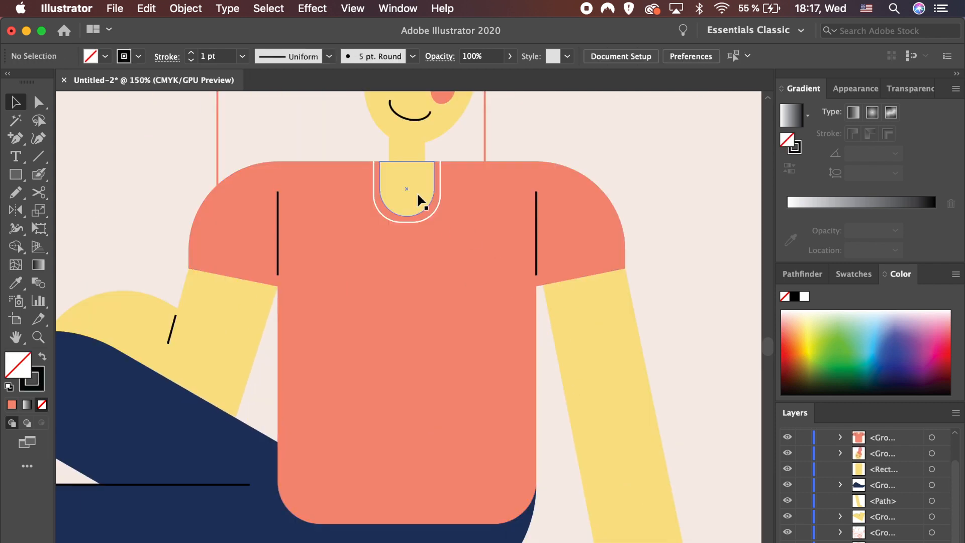
left_click(411, 192, "shift")
left_click(803, 274)
left_click(790, 314)
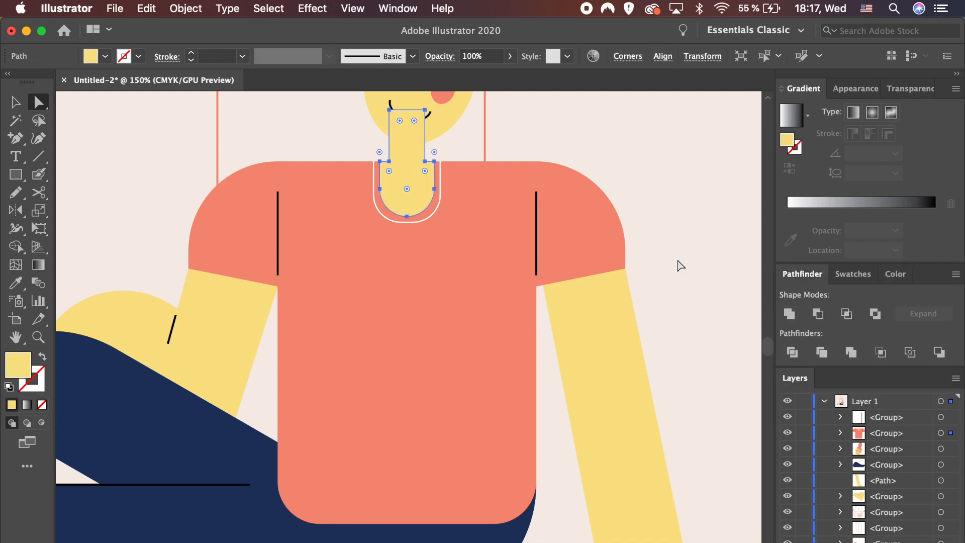
- Bring the head group to the front so that it sits over the neck
left_click(677, 263)
scroll(559, 225, "up", 5)
key("v")
left_click(417, 260)
key("shift+super+bracketright")
left_click(623, 350)
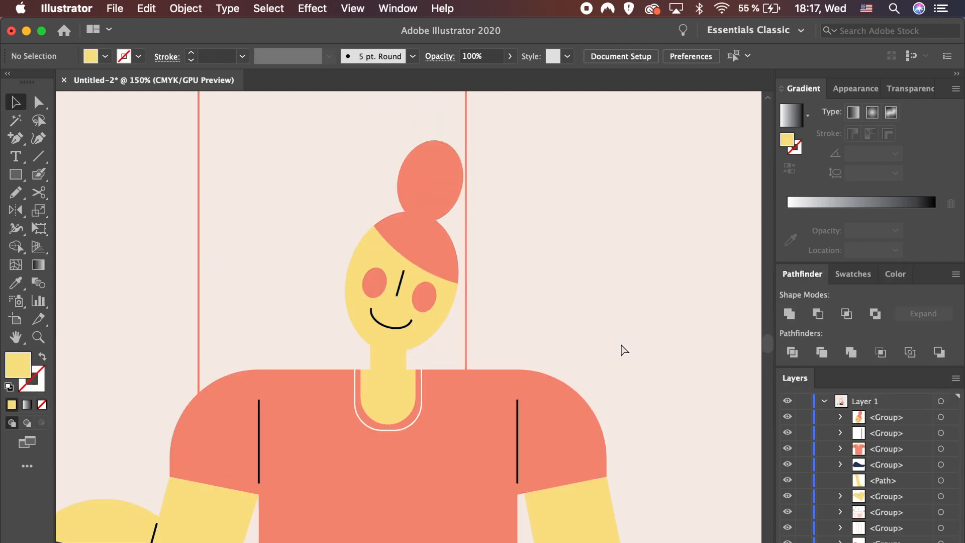
- Draw a short vertical line beside the figure and give it a 1 pt black stroke without a fill
key("super+minus")
key("super+minus")
key("super+minus")
key("super+equal")
key("super+equal")
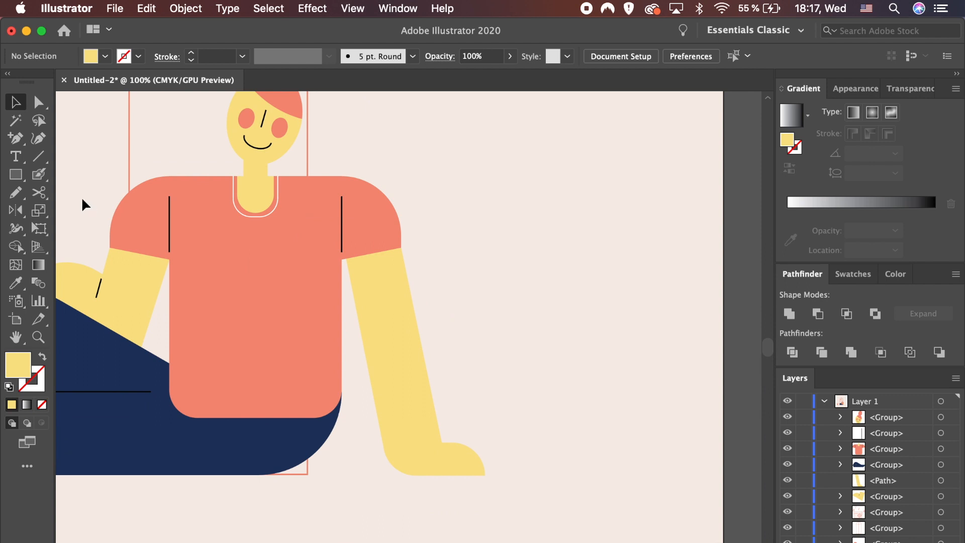
left_click_drag(538, 290, 538, 345)
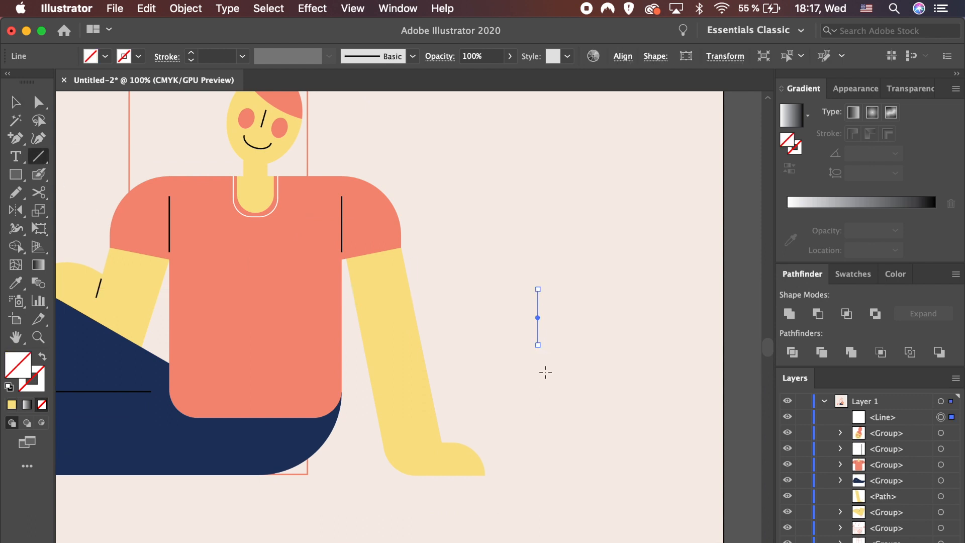
key("v")
left_click(39, 381)
left_click(138, 56)
left_click(58, 95)
left_click(138, 57)
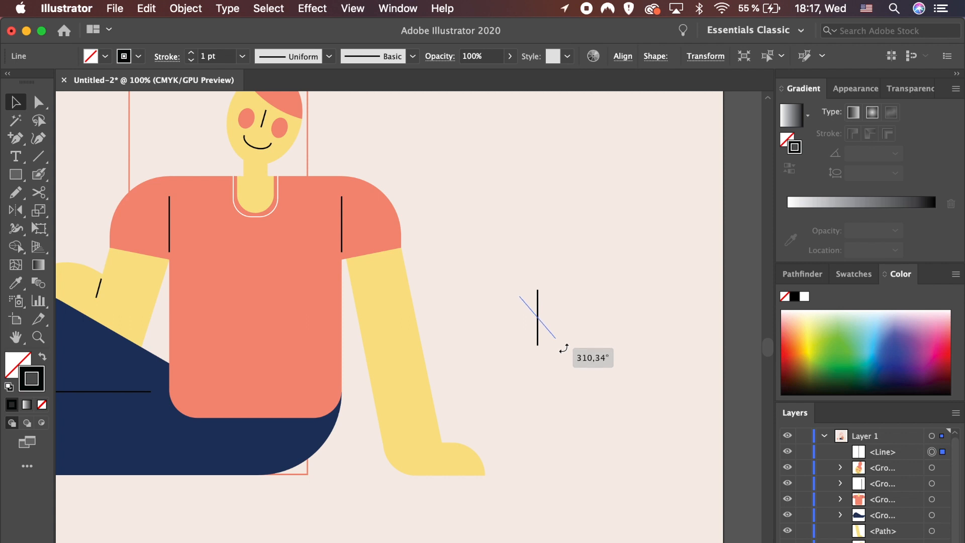
- Rotate the short line diagonally, place it over the supporting hand and duplicate it into three parallel finger lines
left_click_drag(538, 364, 446, 487)
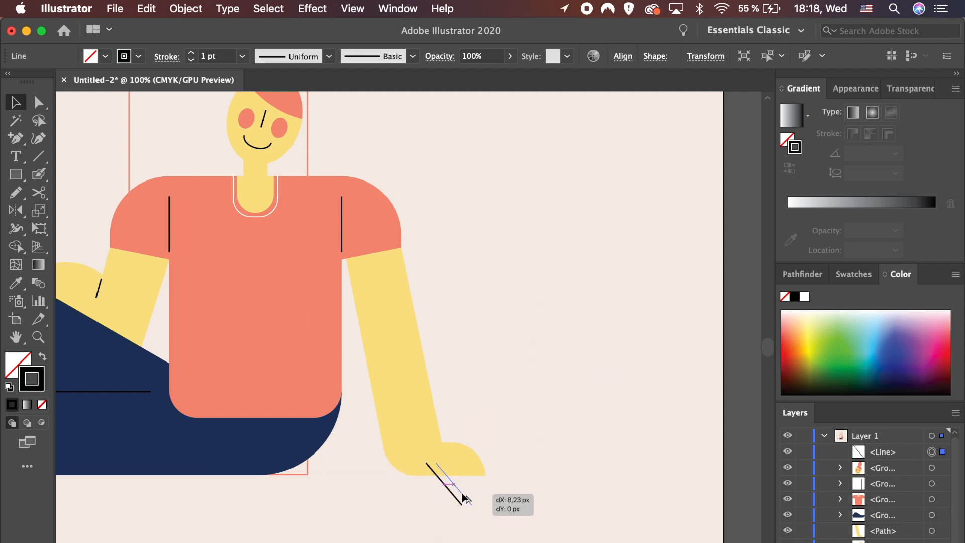
left_click_drag(463, 492, 420, 488)
key("Up")
key("Up")
key("Up")
key("Up")
key("Up")
- Expand the three finger lines, cut them at the hand's edge with the Shape Builder and delete the parts below the hand
left_click(181, 7)
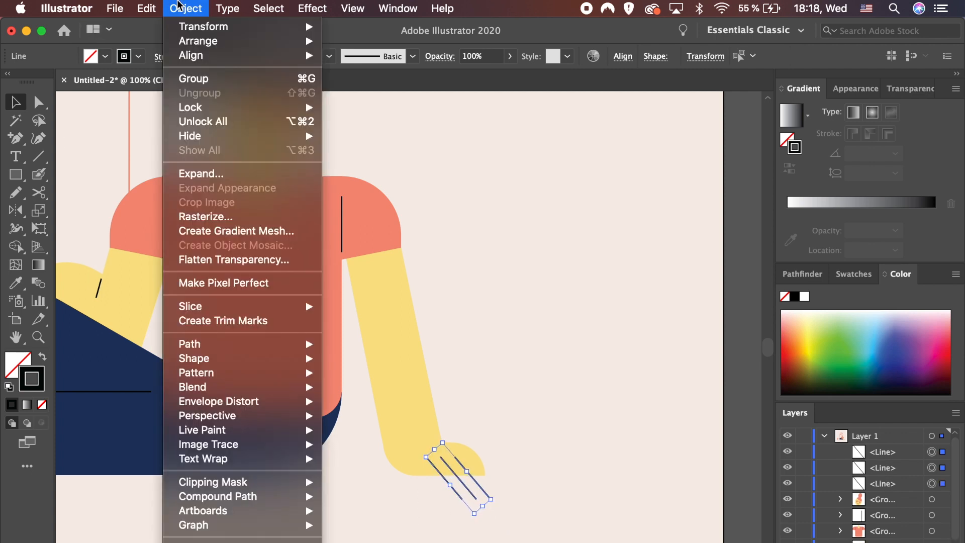
left_click(201, 173)
left_click(521, 402)
left_click(385, 356, "shift")
left_click(15, 246)
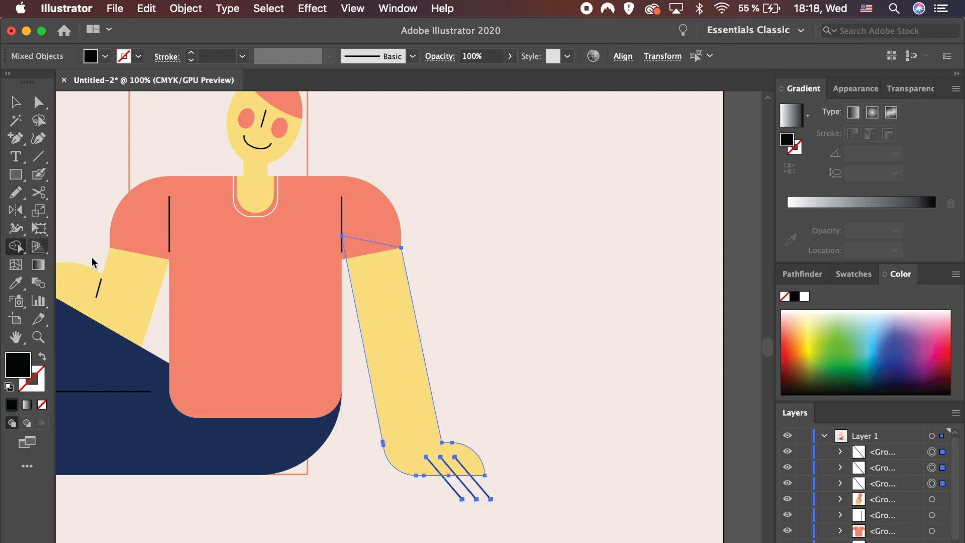
left_click_drag(468, 492, 498, 494)
key("a")
left_click(518, 496)
left_click_drag(512, 536, 431, 494)
key("Delete")
key("Delete")
- Group the supporting arm with its finger lines and send it behind the other body parts
left_click(391, 398)
left_click(611, 386)
key("super+minus")
key("super+minus")
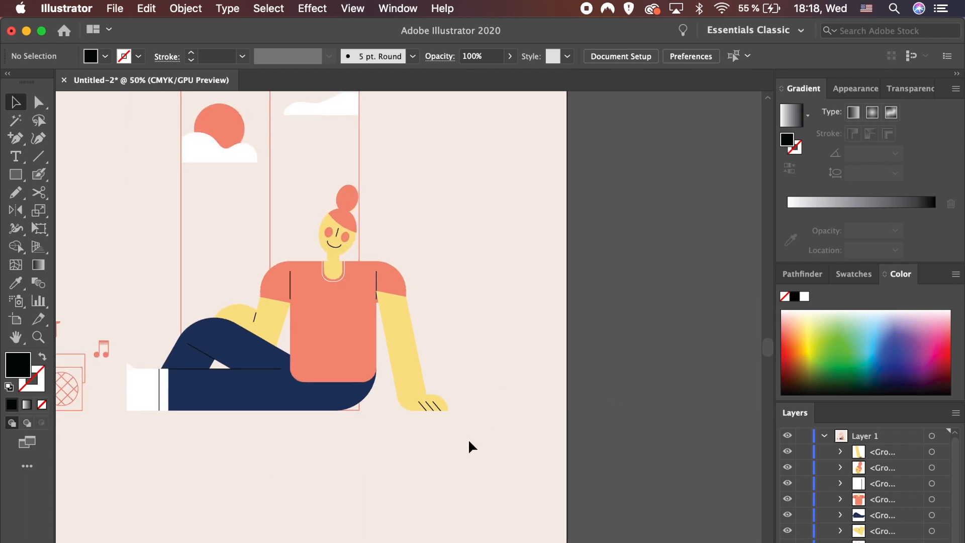
left_click(399, 386)
left_click(520, 395)
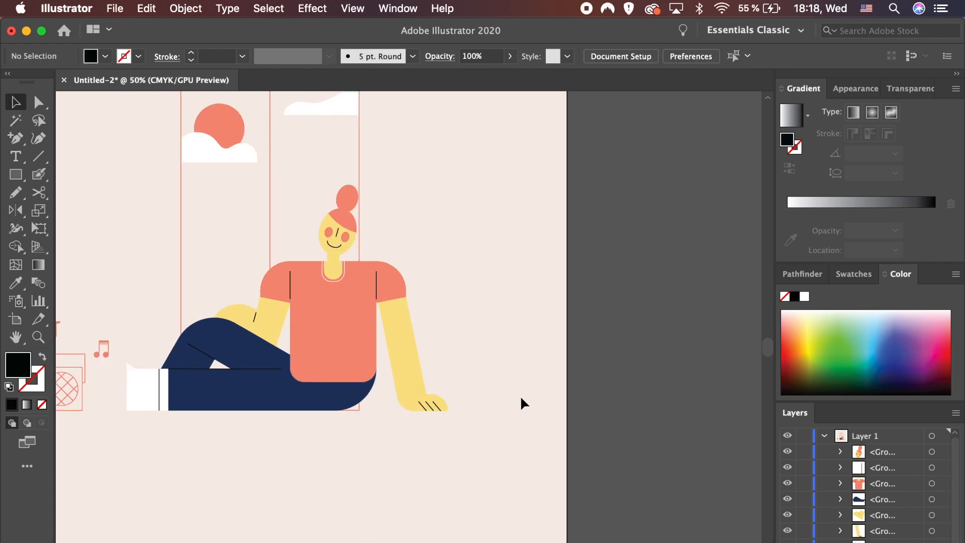
- Group all of the woman's body parts and scale the figure down slightly
left_click(420, 400)
left_click(270, 317, "shift")
left_click(339, 265, "shift")
left_click(336, 231, "shift")
left_click(203, 398, "shift")
key("super+g")
left_click_drag(127, 185, 174, 226)
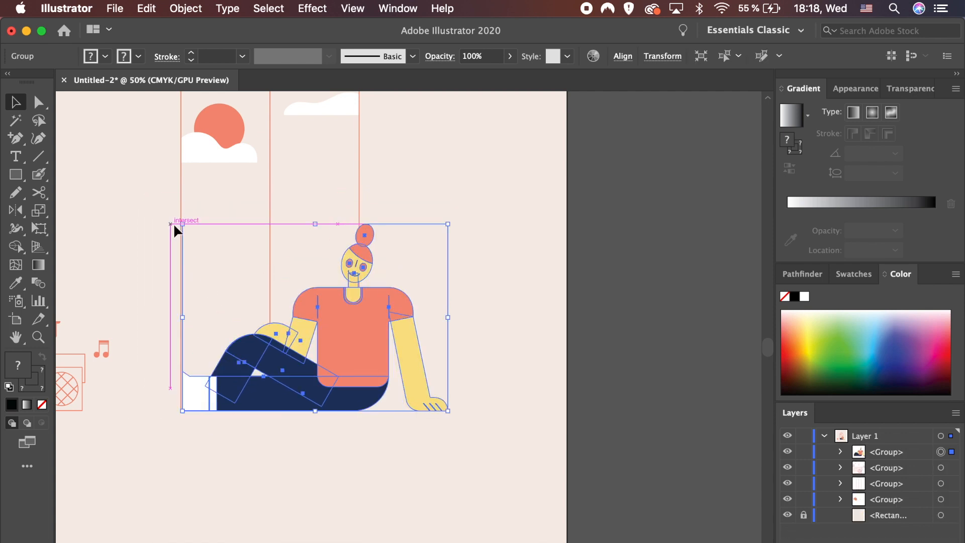
- Nudge the grouped figure left and down in front of the window's lower part
key("shift+Left")
key("shift+Left")
key("shift+Left")
key("shift+Left")
key("shift+Down")
key("shift+Down")
key("shift+Down")
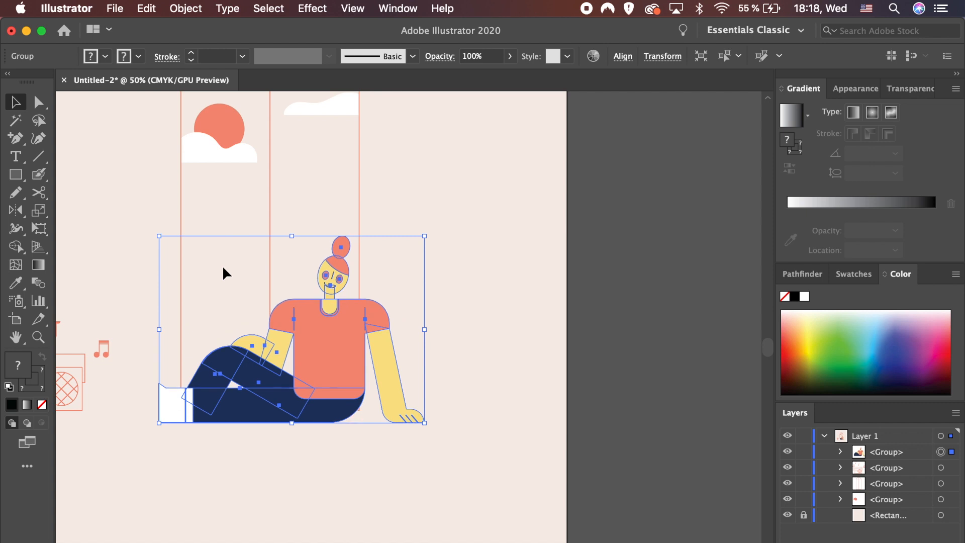
key("shift+Right")
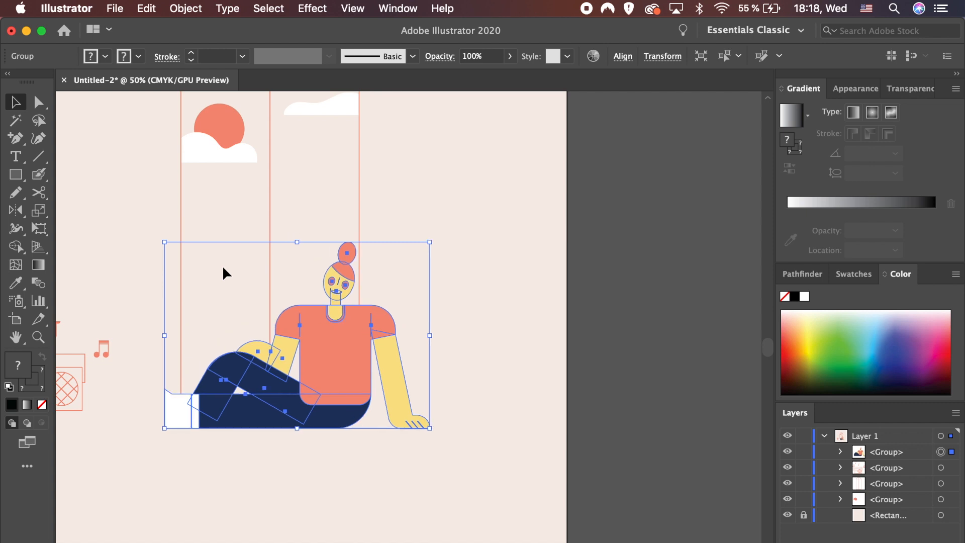
- Ungroup the figure and move the white foot group left, away from the trouser leg
left_click(320, 491)
scroll(320, 492, "left", 5)
key("a")
left_click(349, 430)
key("v")
left_click(296, 435)
left_click(279, 419)
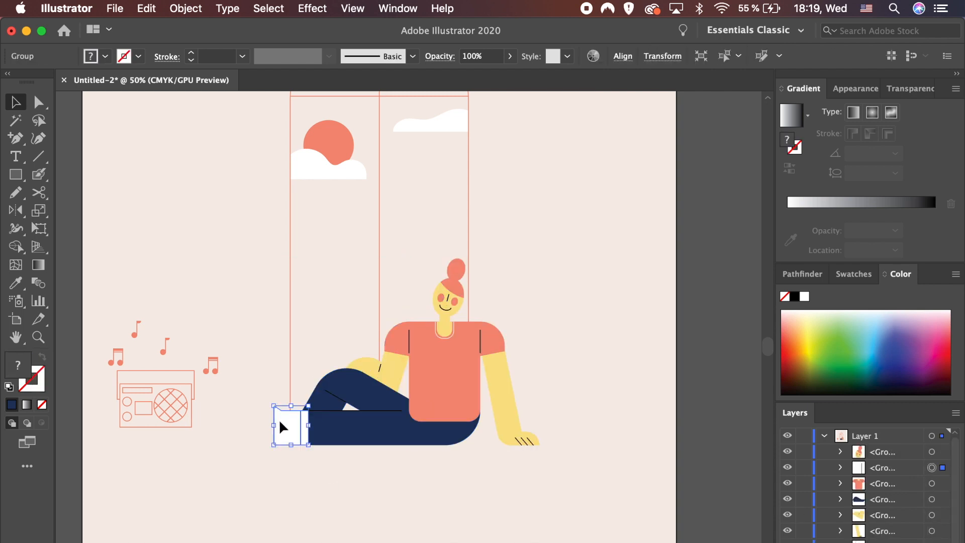
key("super+equal")
key("super+equal")
- Select both end anchor points of the navy straight leg and extend the leg left to the white foot
key("a")
left_click(480, 379)
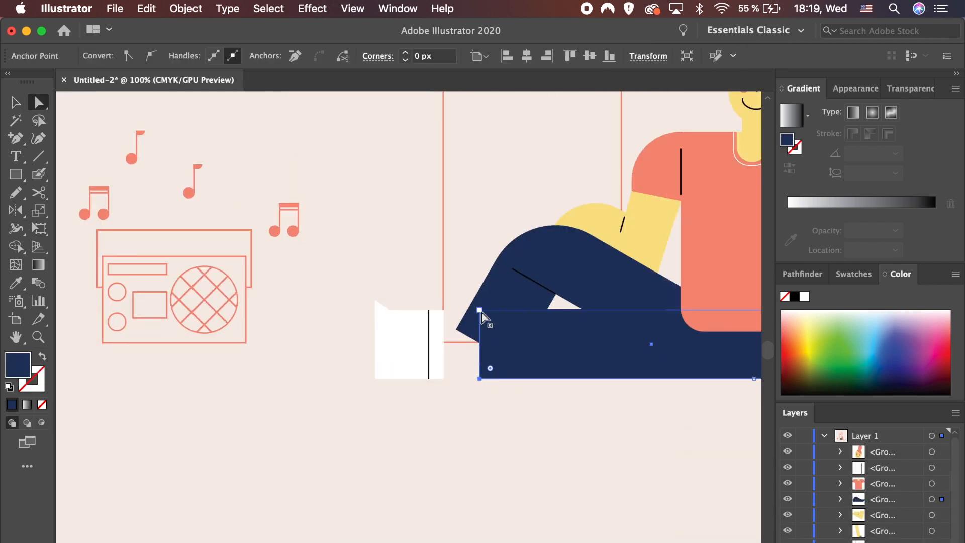
left_click(481, 310, "shift")
key("shift+Left")
key("shift+Left")
key("shift+Left")
key("shift+Left")
left_click(507, 386)
- Extend the black line along the straight leg's upper edge to the white foot
key("super+equal")
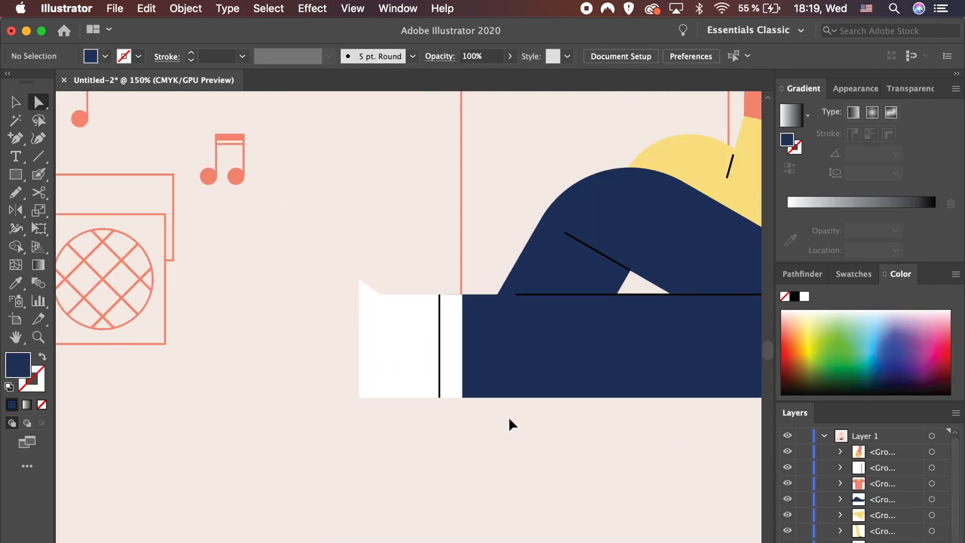
left_click(515, 295)
left_click_drag(516, 296, 463, 296)
left_click(488, 373)
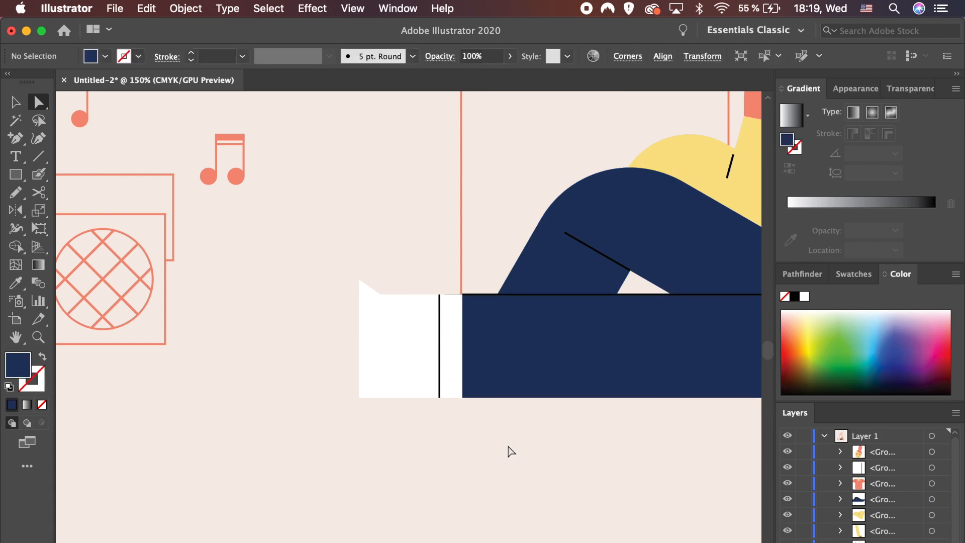
- Select both end anchor points of the navy straight leg and pull them back to the white foot's inner edge
left_click(508, 446)
key("super+minus")
key("super+minus")
key("super+minus")
key("super+minus")
key("super+equal")
key("super+equal")
key("super+equal")
key("super+equal")
left_click(447, 295)
left_click(448, 397, "shift")
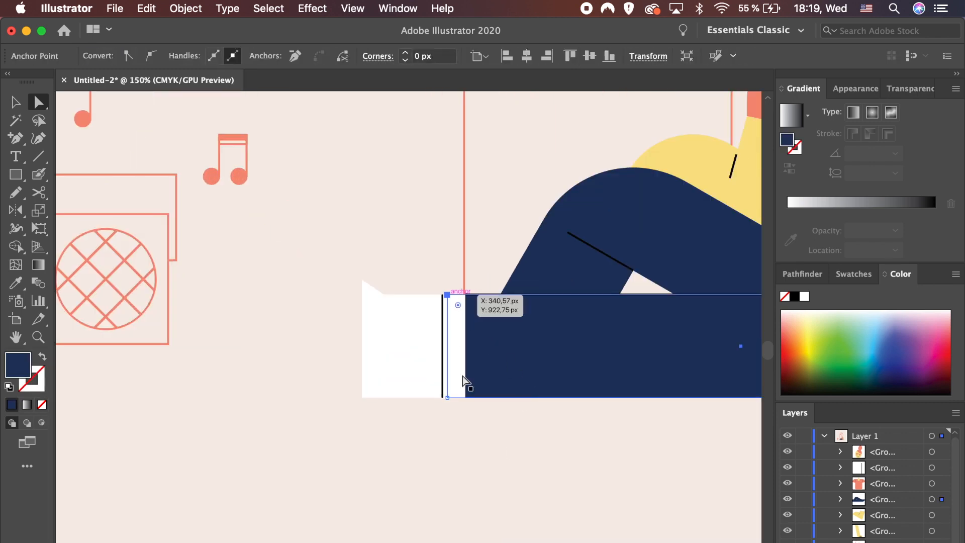
left_click_drag(449, 405, 466, 400)
left_click(466, 468)
key("super+minus")
key("super+minus")
key("super+minus")
key("super+minus")
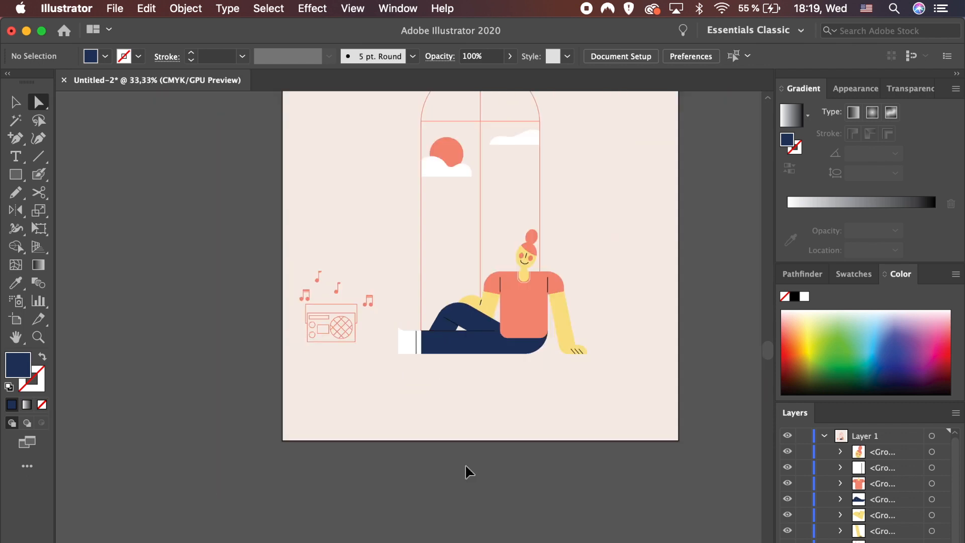
- Align the bottom edges of the radio with its music notes and the navy legs
left_click_drag(351, 370, 351, 370)
left_click(482, 342, "shift")
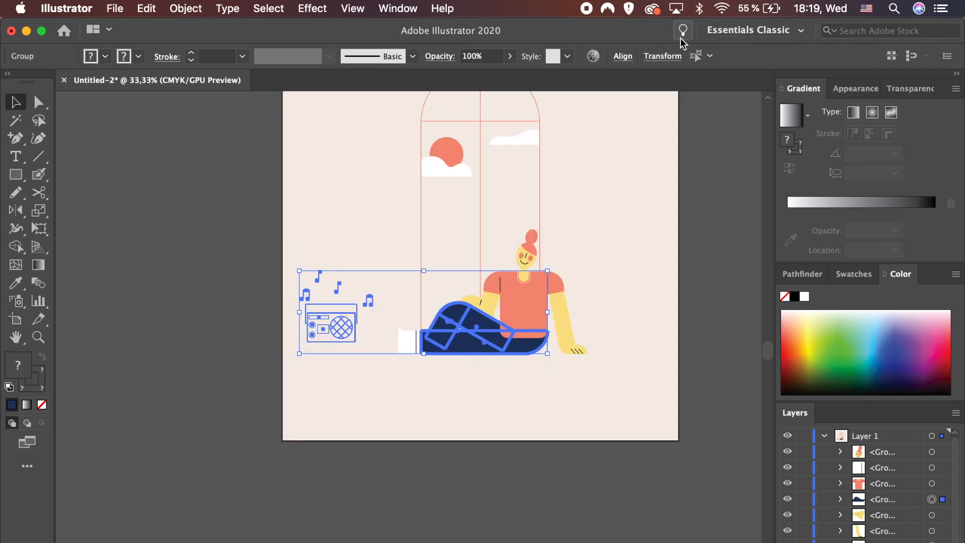
left_click(623, 56)
left_click(527, 346)
left_click(513, 427)
- Nudge the radio and its music notes right, closer to the white foot
left_click_drag(260, 282, 381, 355)
key("shift+Right")
key("shift+Right")
key("shift+Right")
key("shift+Right")
left_click(415, 393)
- Draw a small square with a coral outline and no fill beside the woman's resting hand
scroll(469, 406, "up", 3)
scroll(469, 406, "right", 3)
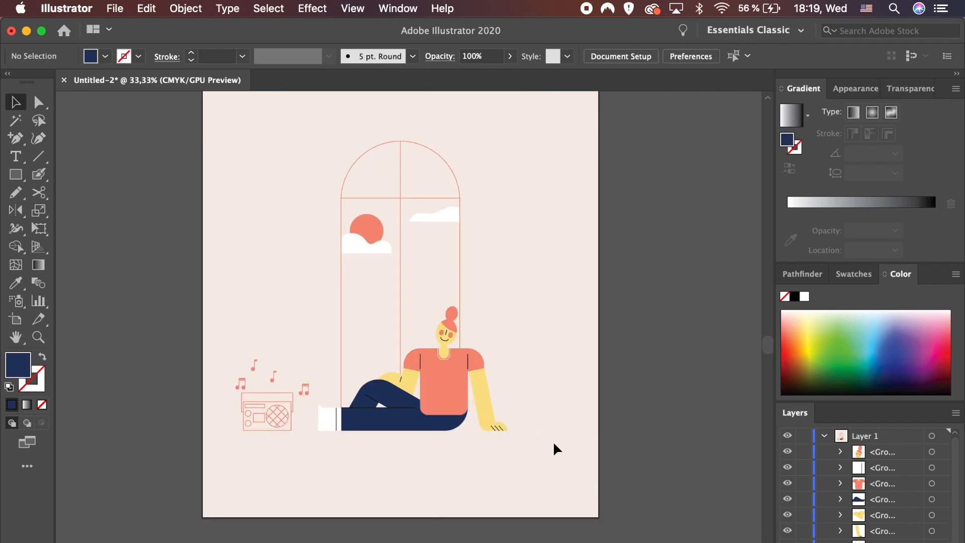
scroll(555, 446, "up", 2)
scroll(553, 502, "down", 1)
scroll(553, 502, "right", 1)
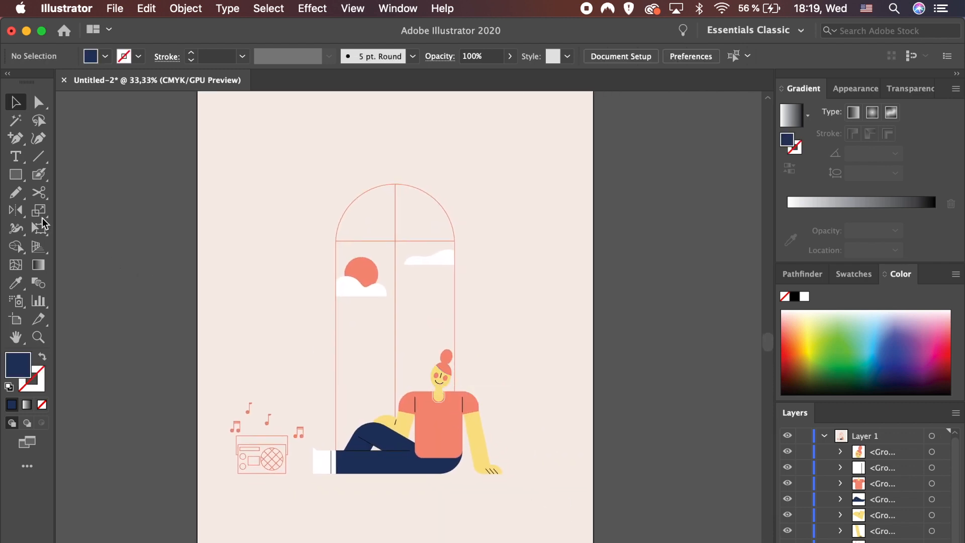
left_click(43, 361)
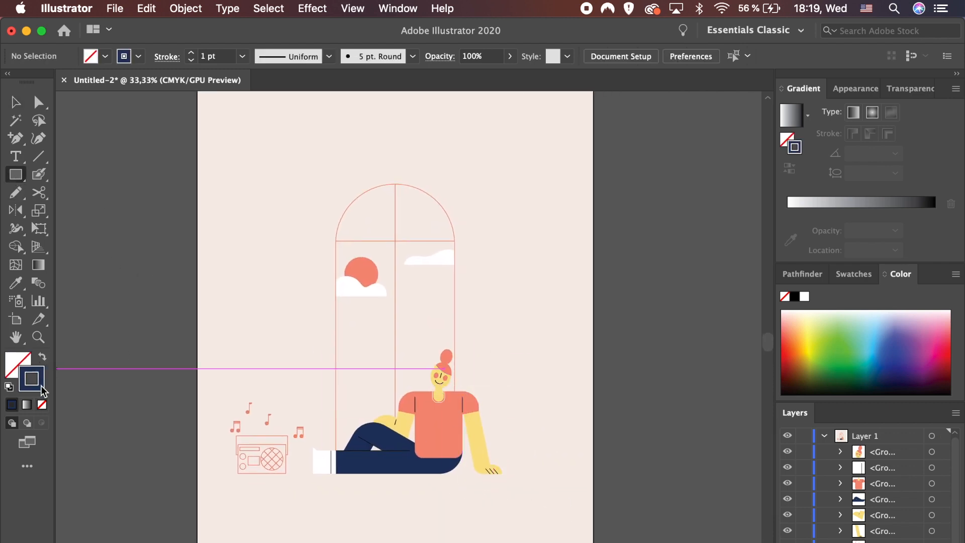
left_click(140, 55)
left_click(21, 93)
left_click(108, 31)
left_click_drag(517, 449, 537, 473)
key("super+equal")
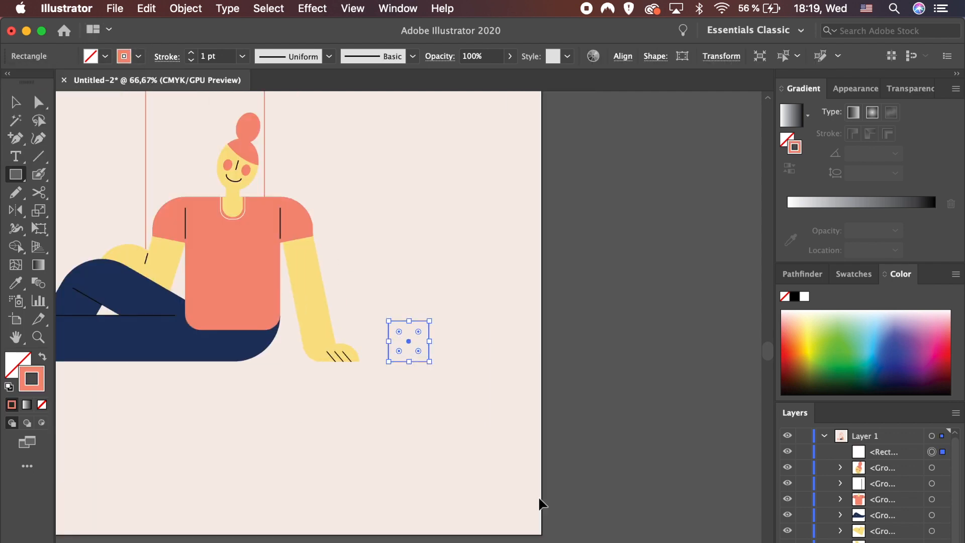
- Round the square's two lower corners fully to form a cup body
key("super+equal")
key("super+equal")
key("a")
left_click(454, 387)
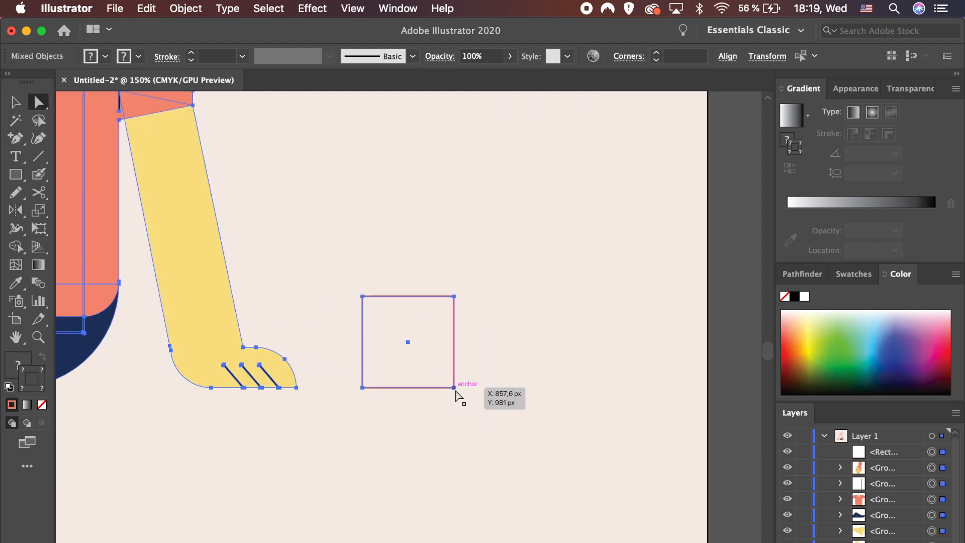
left_click(364, 387, "shift")
mouse_move(373, 378)
left_mouse_down()
mouse_move(405, 330)
mouse_move(458, 329)
mouse_move(476, 349)
left_mouse_up()
key("shift+super+a")
- Add a small coral outlined circle overlapping the cup body's outer side as a handle
key("l")
key("v")
left_click(521, 412)
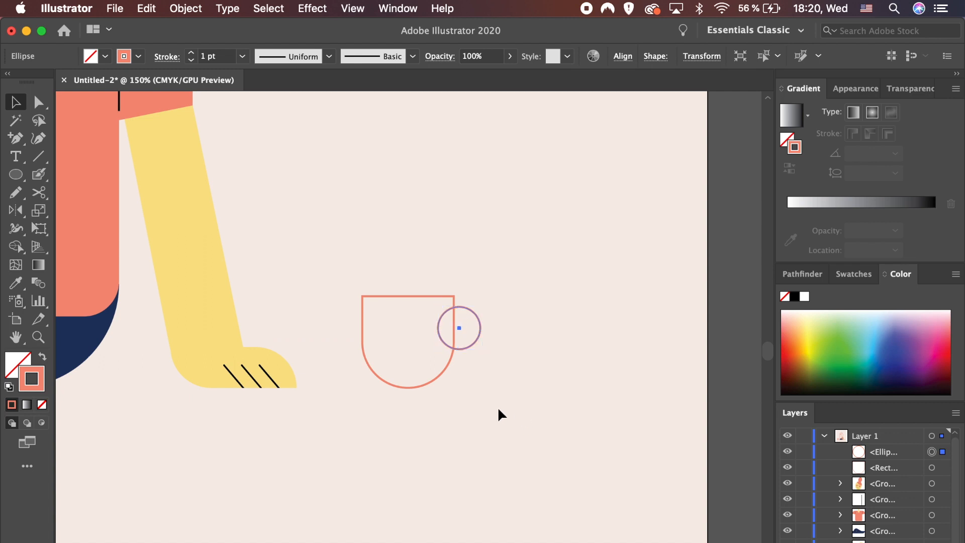
- Expand the cup body and handle circle, and remove the part of the circle inside the cup
left_click_drag(497, 407, 403, 322)
left_click(185, 9)
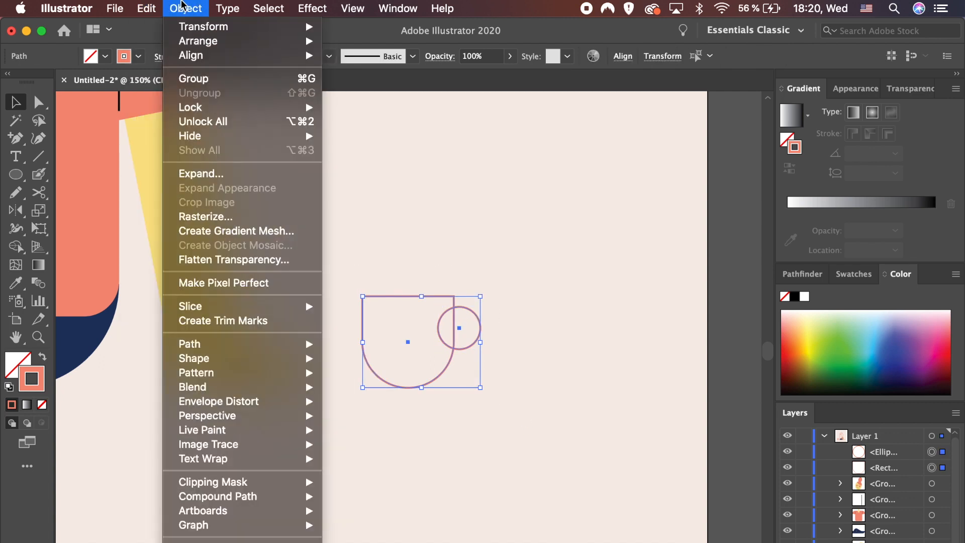
left_click(216, 173)
key("Return")
left_click_drag(409, 355, 445, 329)
key("a")
left_click(478, 422)
left_click(409, 325)
key("Delete")
- Align the bottom of the cup with the woman's resting hand
key("v")
left_click_drag(549, 478, 349, 239)
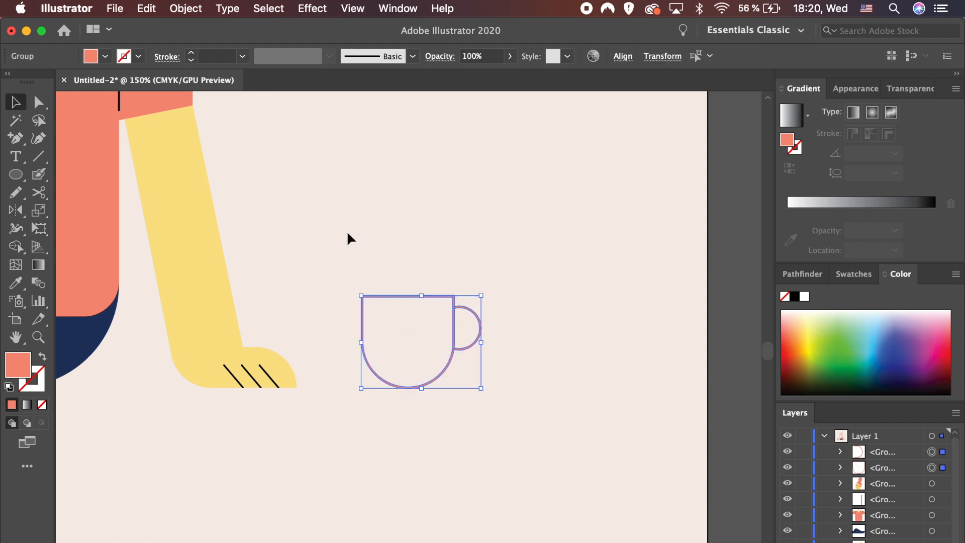
left_click(291, 384, "shift")
left_click(623, 57)
left_click(622, 97)
left_click(598, 378)
- Select the whole scene from the window to the radio and cup and group it
key("super+minus")
key("super+minus")
key("super+minus")
key("super+minus")
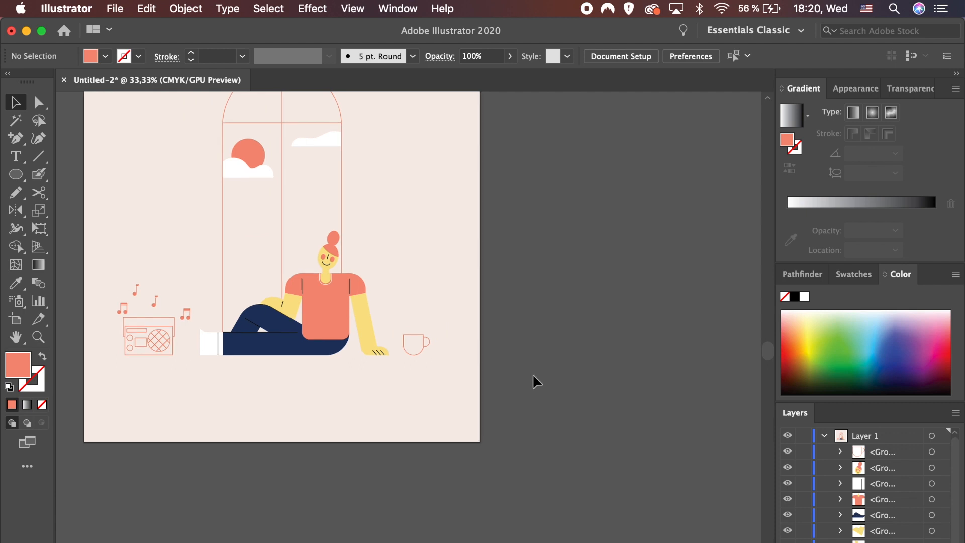
scroll(533, 376, "up", 5)
scroll(534, 376, "left", 4)
left_click_drag(549, 485, 188, 147)
key("super+g")
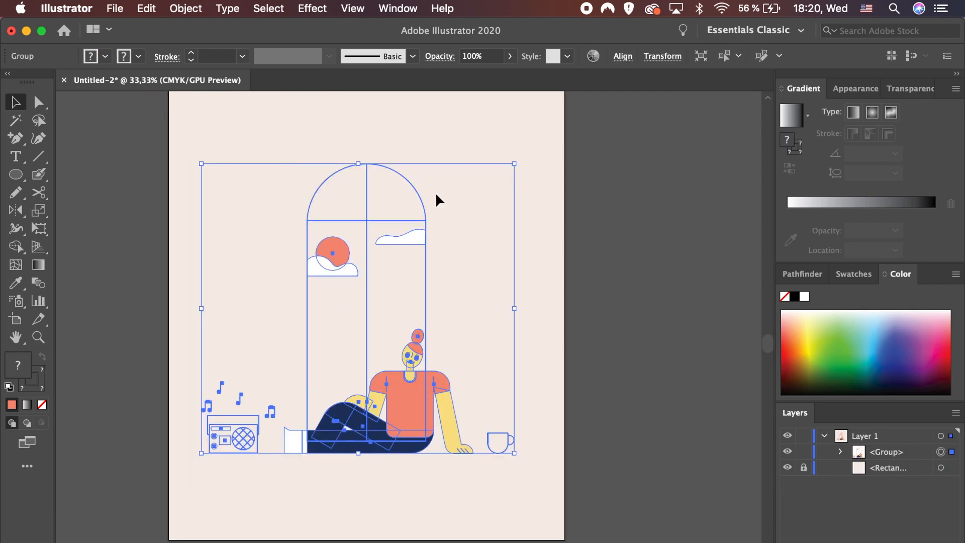
- Move the grouped scene down toward the artboard's lower edge, leaving room for a title
key("super+minus")
key("shift+Down")
key("shift+Down")
key("shift+Down")
key("shift+Down")
key("shift+Down")
key("shift+Down")
key("shift+Down")
key("shift+Down")
key("shift+Down")
key("shift+Down")
key("shift+Down")
key("shift+Down")
key("shift+Down")
key("shift+Down")
key("shift+Down")
left_click(534, 248)
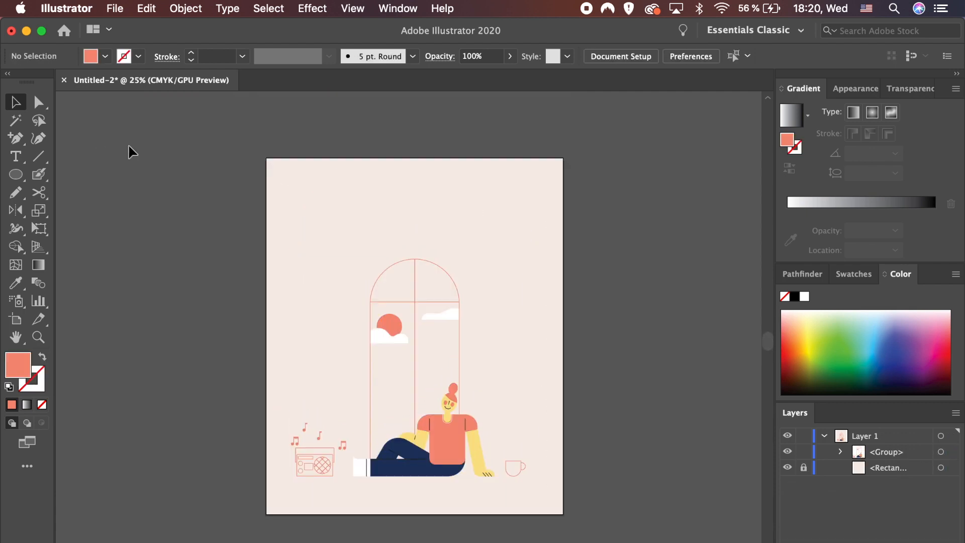
- Add a text area above the window reading WHISTLE YOUR SOUNDTRACK on three lines
left_click(15, 156)
left_click(86, 160)
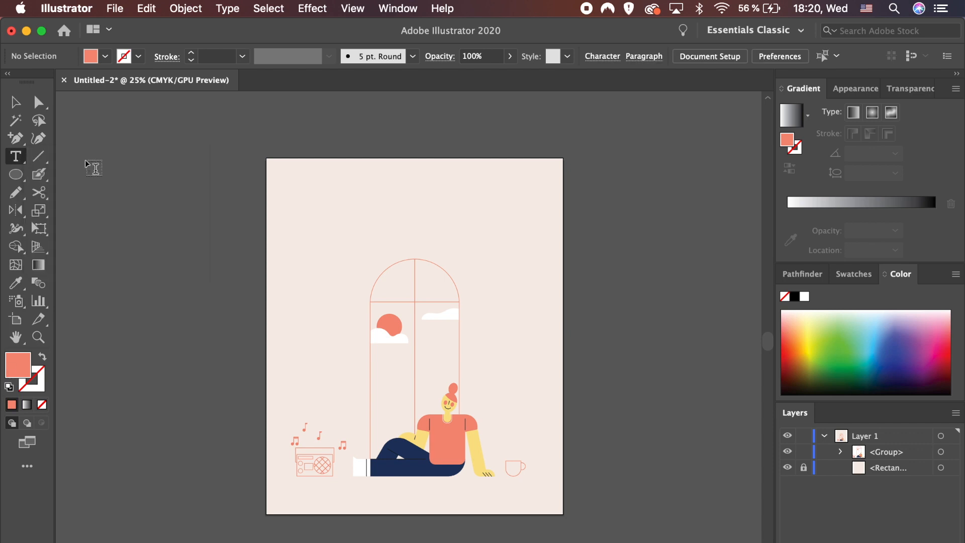
left_click_drag(330, 175, 510, 244)
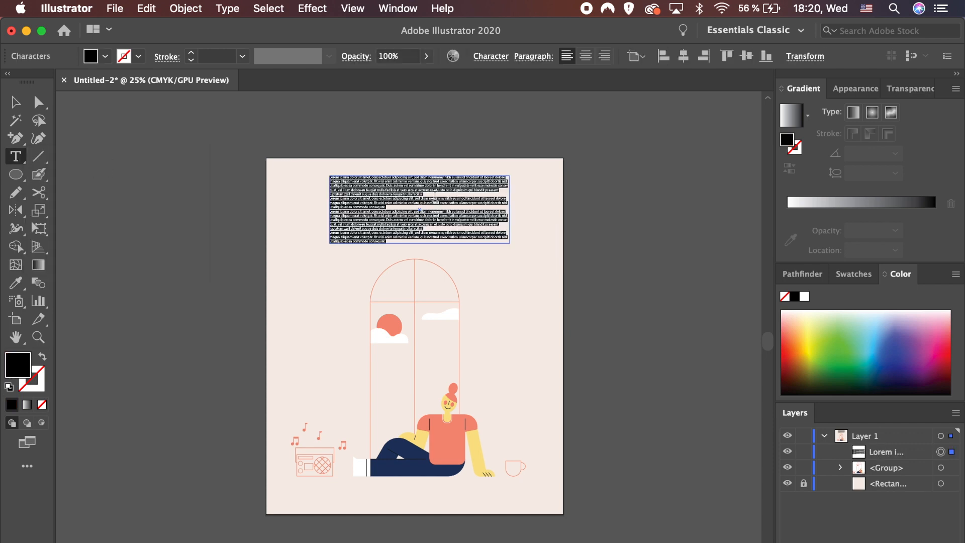
type("WHISTLE YOUR")
key("Return")
type("SOUNDTRACK")
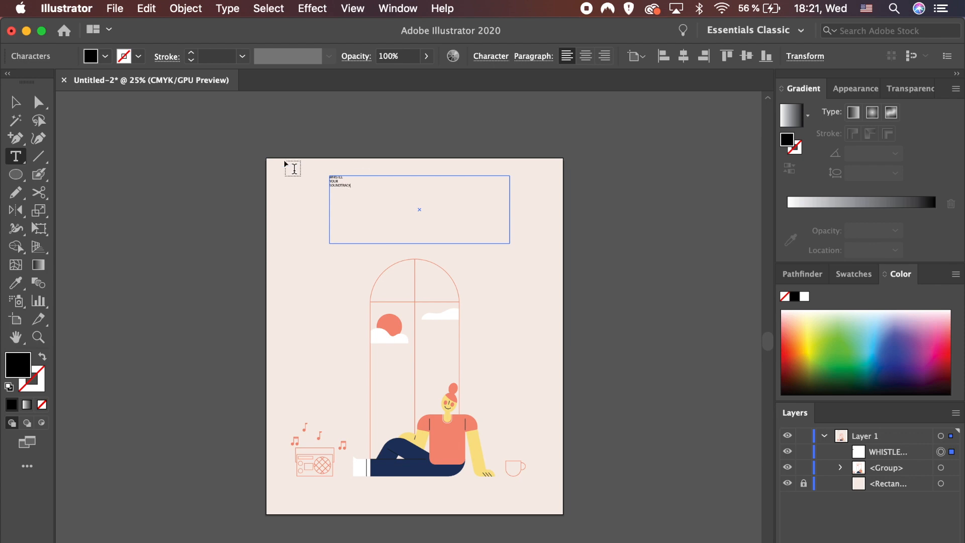
- Center the title's paragraph alignment and set its font size to 40 pt
left_click(398, 8)
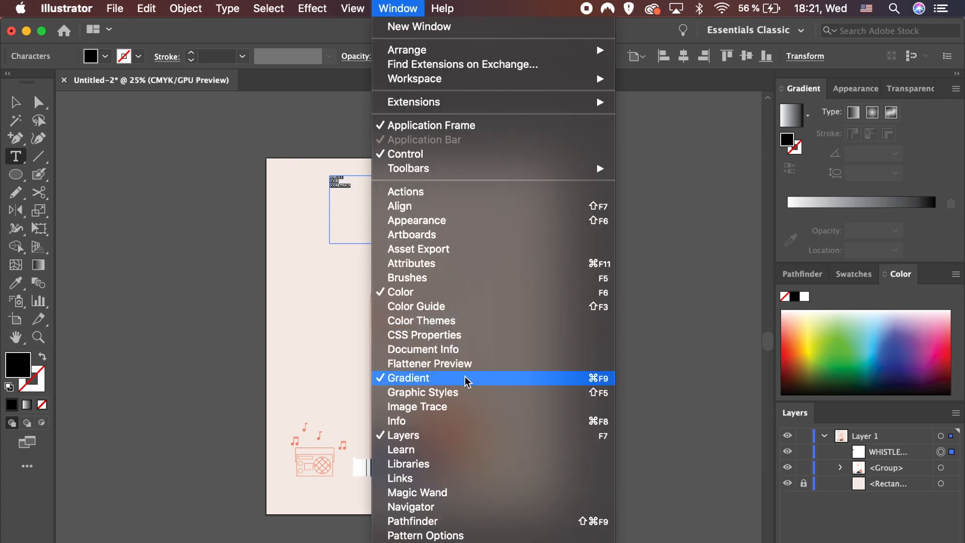
mouse_move(412, 483)
left_click(641, 485)
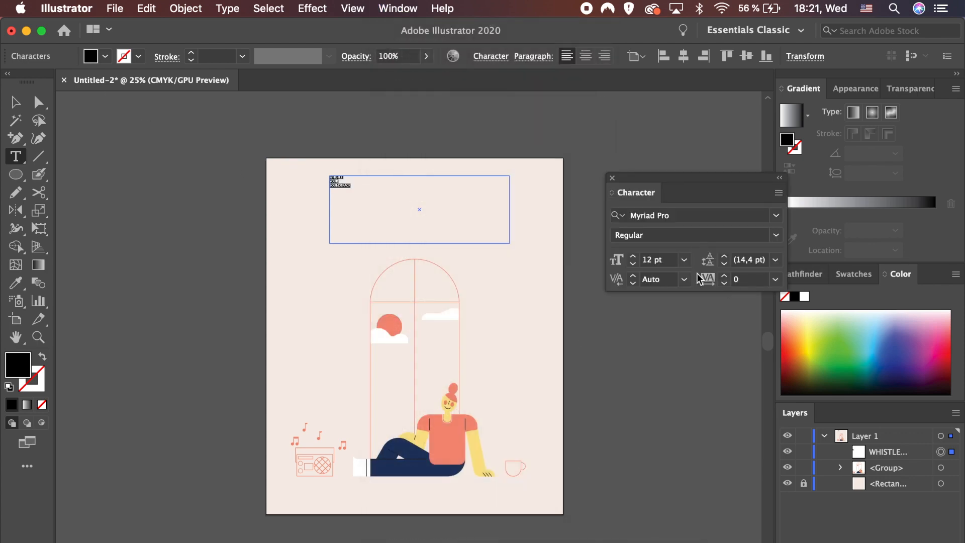
left_click(586, 56)
left_click(632, 256)
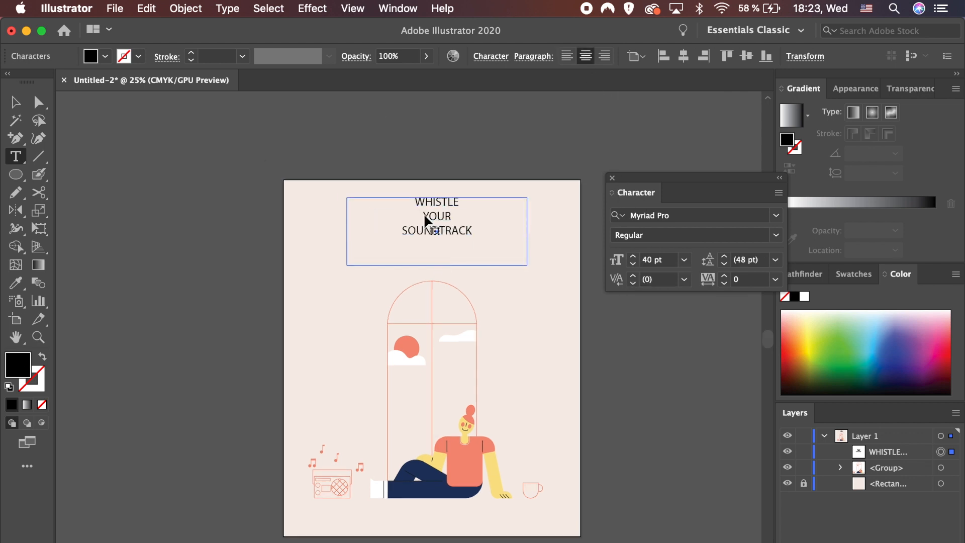
- Join WHISTLE and YOUR on one line and set the whole title in DIN-Bold
left_click(423, 217)
key("BackSpace")
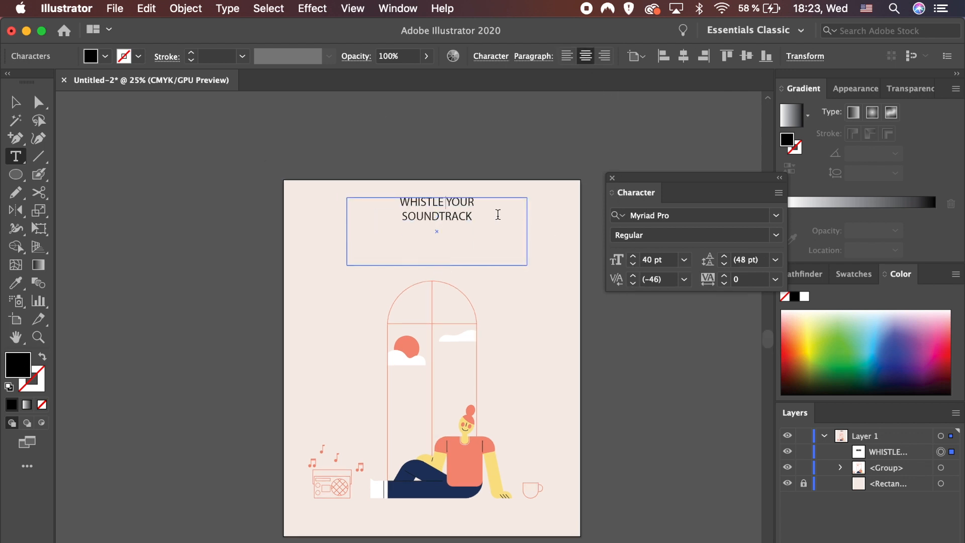
key("super+a")
left_click(642, 216)
type("DIN")
left_click(654, 382)
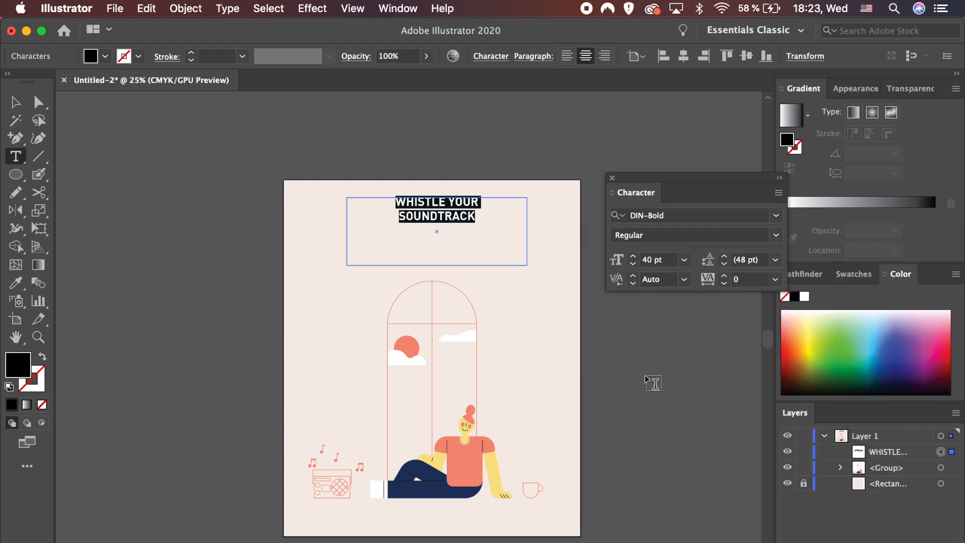
- Set the title's text color to white, FFFFFF
double_click(12, 375)
type("FFFFF")
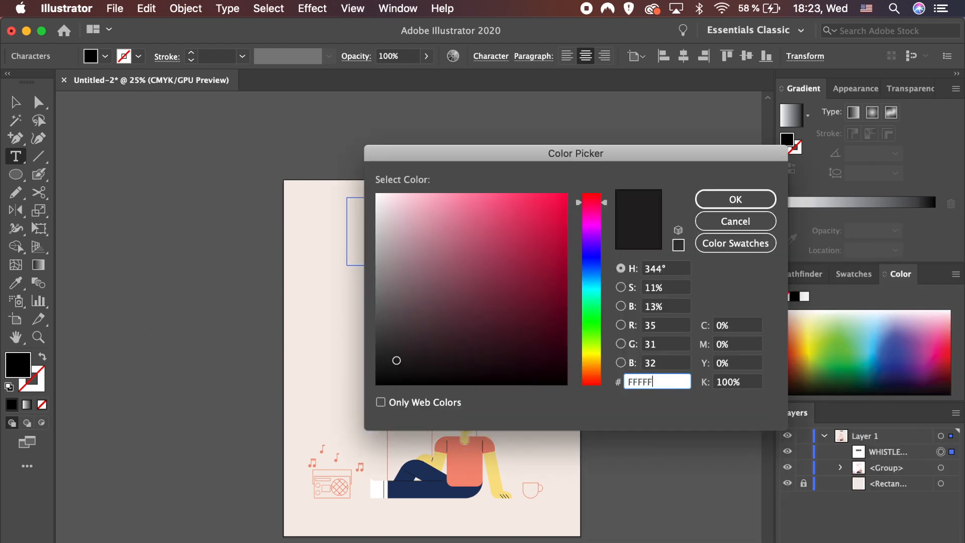
type("F")
key("Return")
- Expand the title into outlines and enlarge it above the arched window
left_click(15, 102)
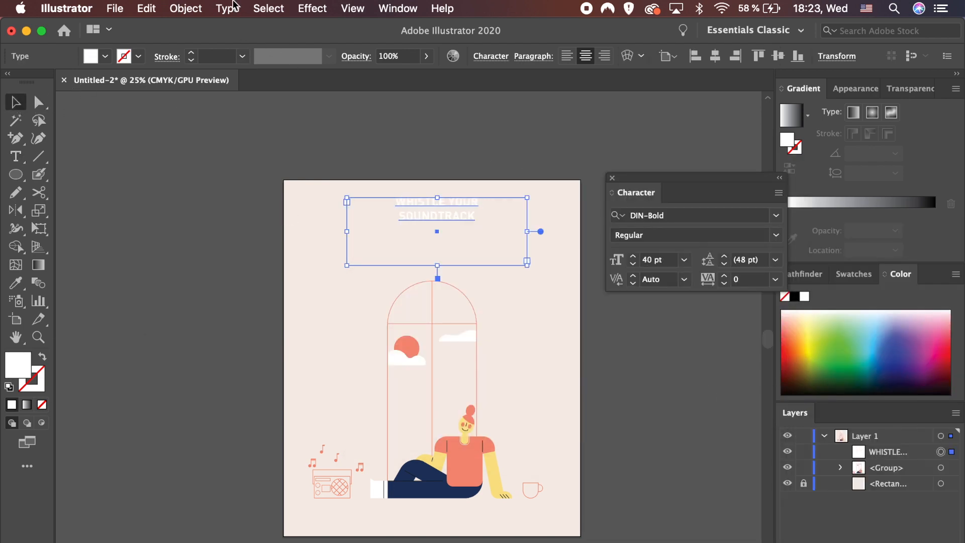
left_click(185, 8)
left_click(222, 172)
key("Return")
left_click_drag(478, 222, 499, 252)
- Center the outlined title horizontally and shift it slightly up, clearing the stray anchor point above it
left_click(624, 56)
left_click(491, 97)
left_click(509, 192)
key("Delete")
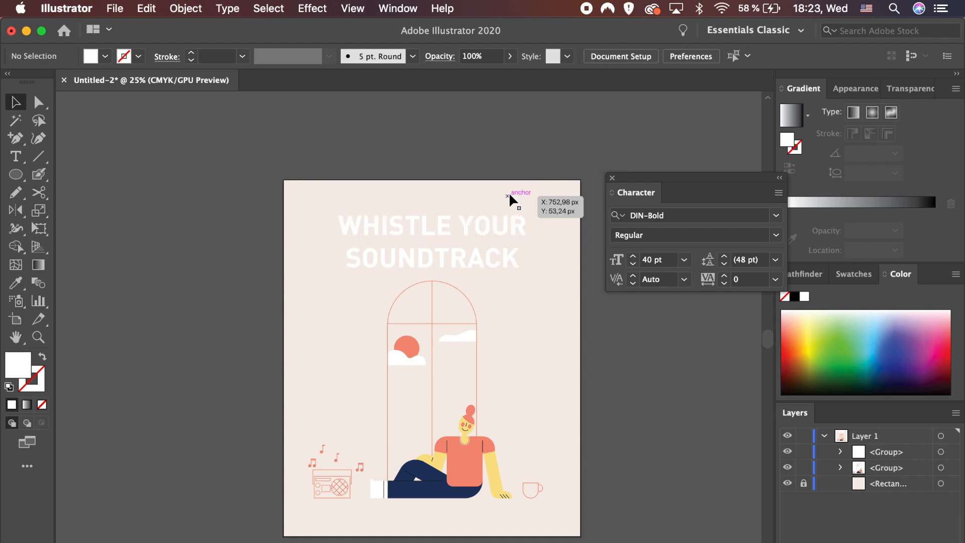
left_click(613, 178)
left_click_drag(492, 257, 492, 246)
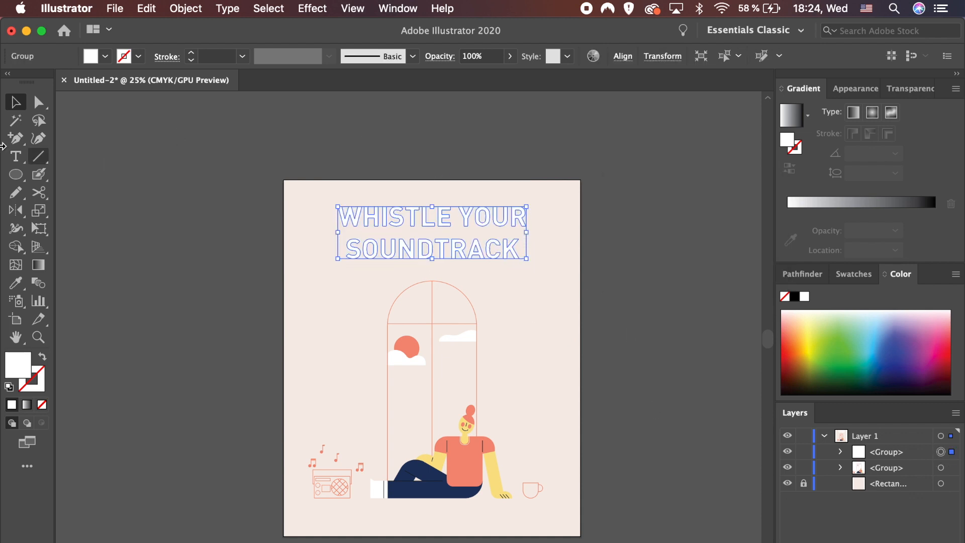
- Extend the artboard upward, unlock the background rectangle and stretch it to the new top edge
key("shift+o")
left_click_drag(432, 180, 433, 151)
left_click(16, 102)
left_click(803, 484)
left_click(543, 226)
left_click(669, 271)
- Move the title up to open more space above the window arch
left_click_drag(506, 238, 505, 228)
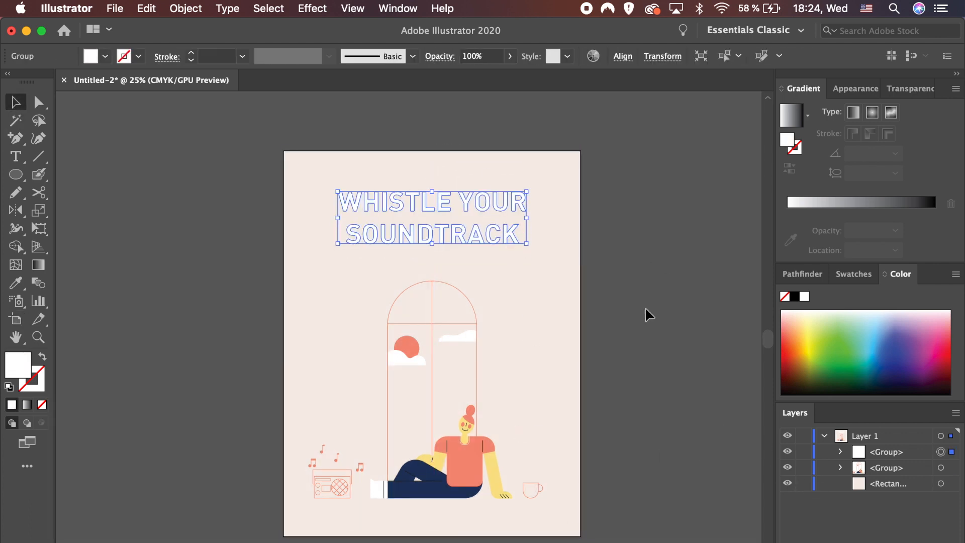
left_click(647, 308)
- Export the illustration as a PNG named DAYDREMING at Medium (150 ppi) resolution
left_click(112, 7)
mouse_move(166, 255)
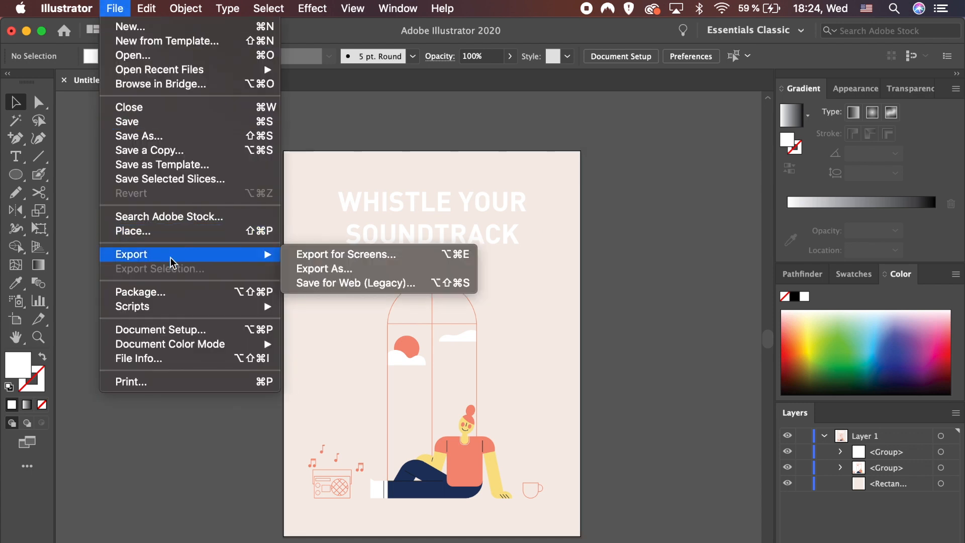
left_click(322, 269)
type("DAYDREMING")
left_click(427, 497)
left_click(762, 527)
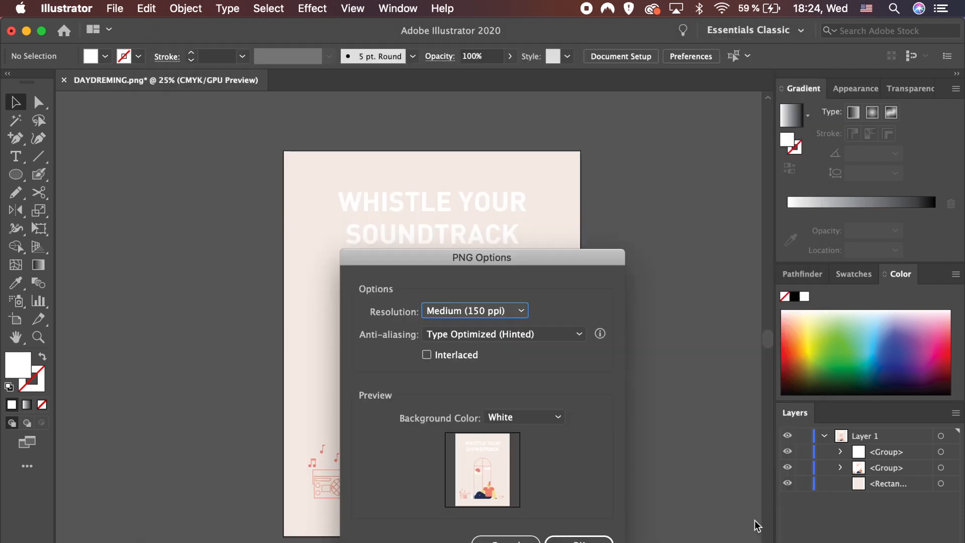
left_click(591, 539)
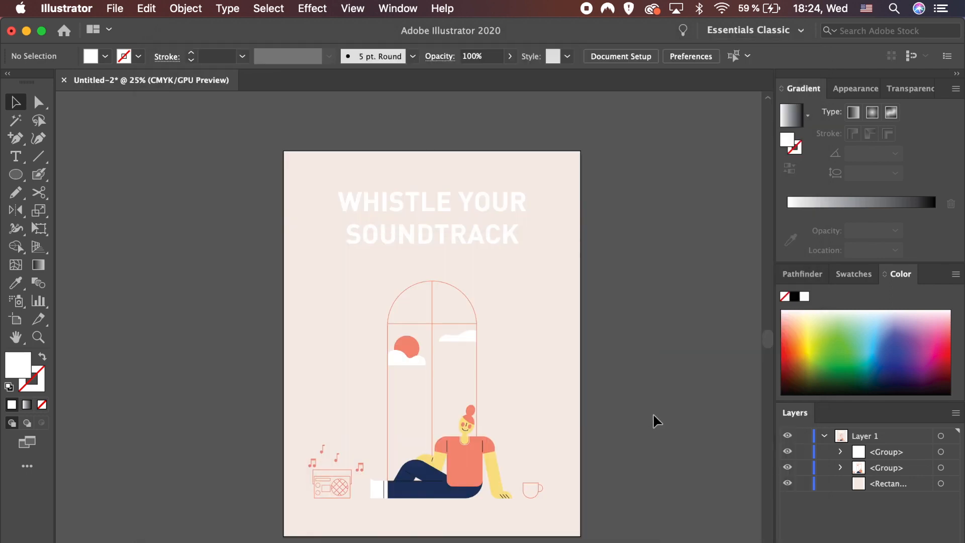